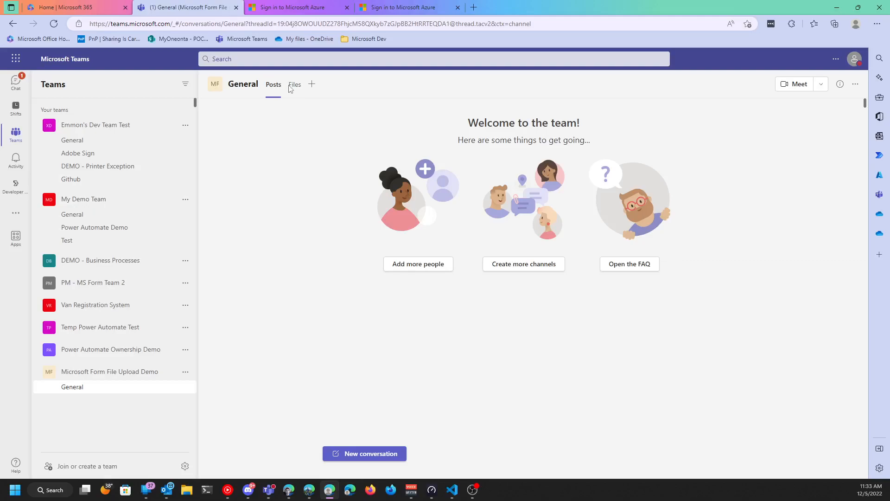
Start adding a Forms tab to the General channel of the Microsoft Form File Upload Demo team
{"action": "left_click", "coordinate": [313, 85]}
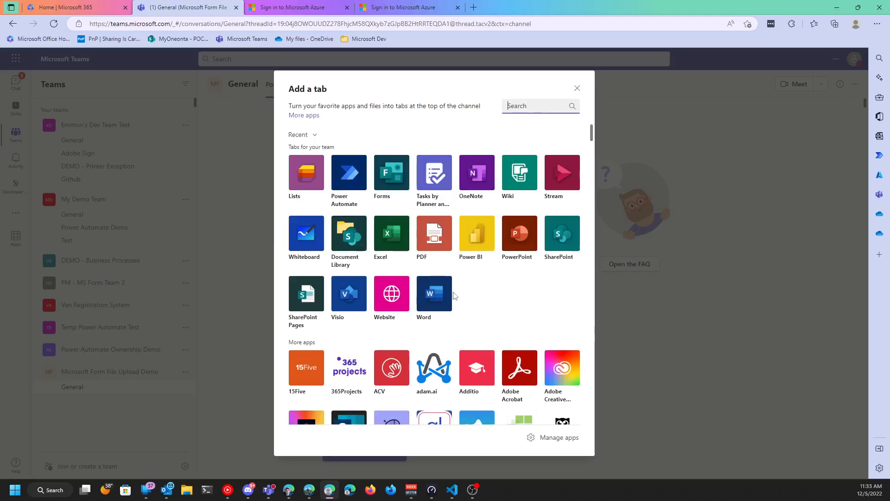
{"action": "type", "text": "For"}
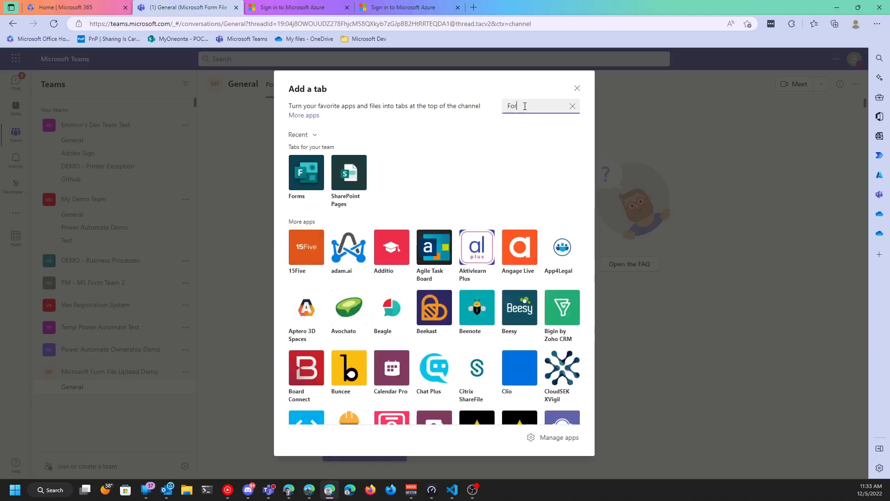
{"action": "type", "text": "ms"}
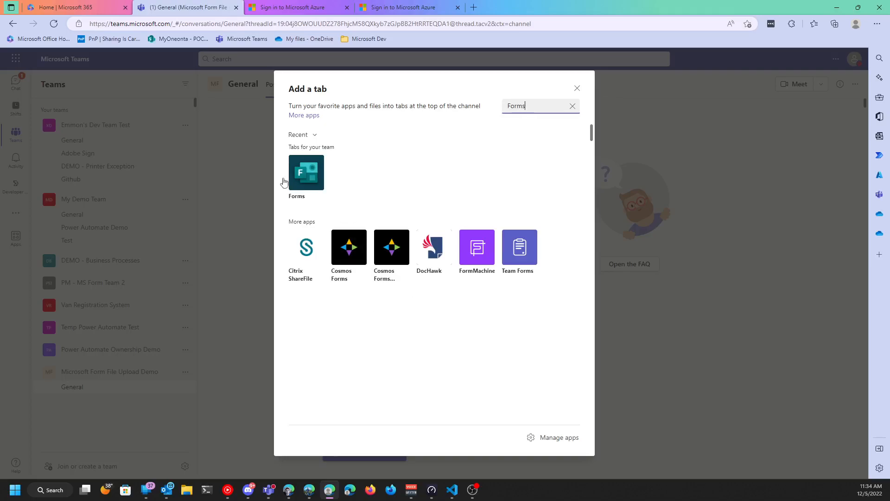
{"action": "left_click", "coordinate": [306, 180]}
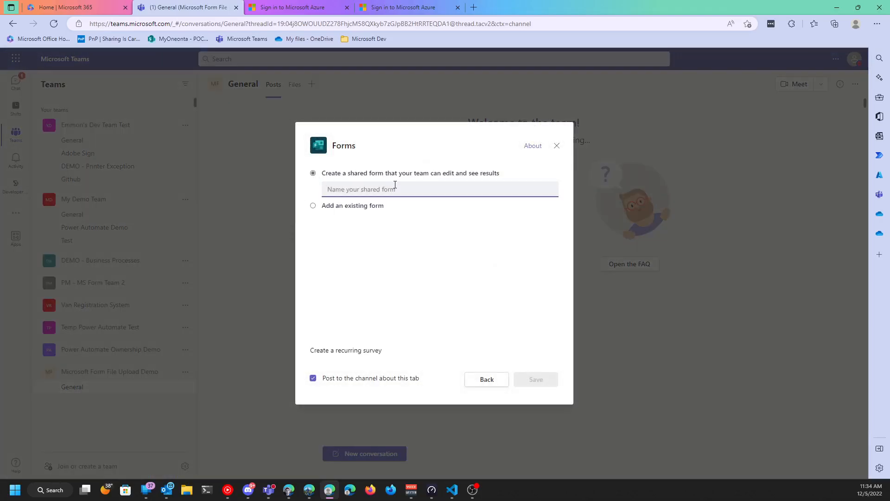
Create a shared team form named "File Upload Form" and save it as a channel tab
{"action": "left_click", "coordinate": [392, 189]}
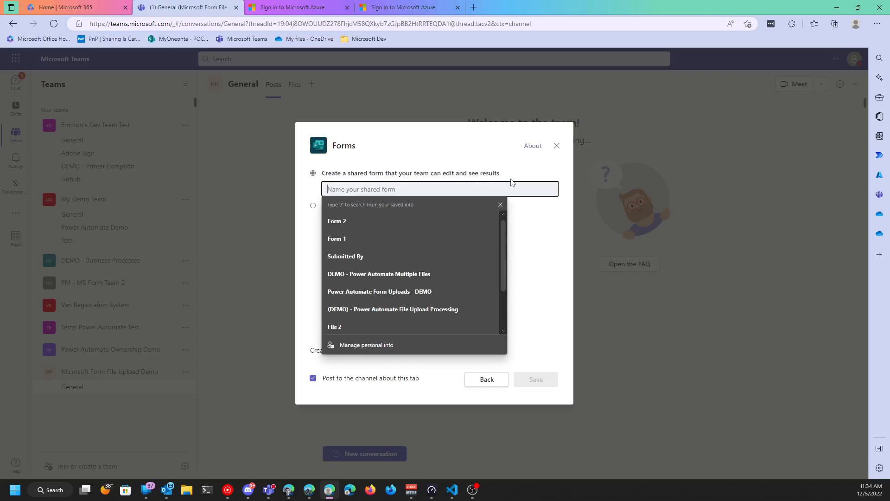
{"action": "type", "text": "Fi"}
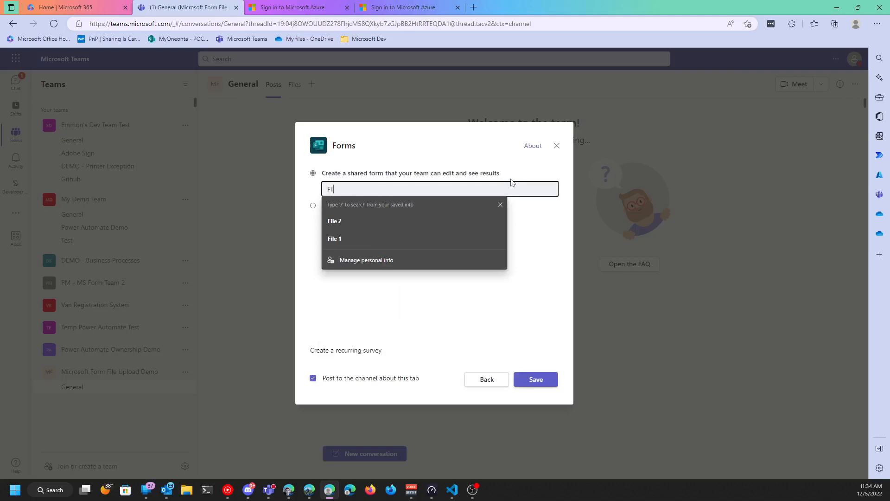
{"action": "type", "text": "le U"}
{"action": "key", "text": "BackSpace"}
{"action": "key", "text": "BackSpace"}
{"action": "key", "text": "BackSpace"}
{"action": "key", "text": "BackSpace"}
{"action": "key", "text": "BackSpace"}
{"action": "type", "text": "ile U"}
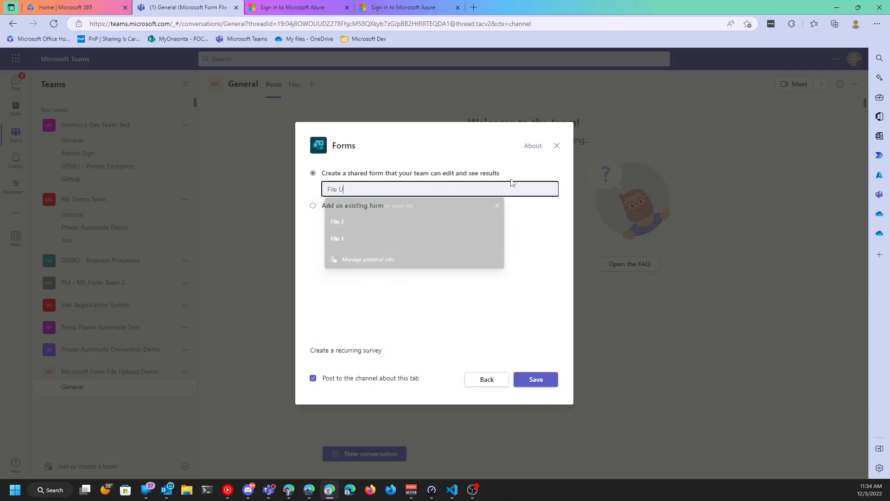
{"action": "type", "text": "pload Form"}
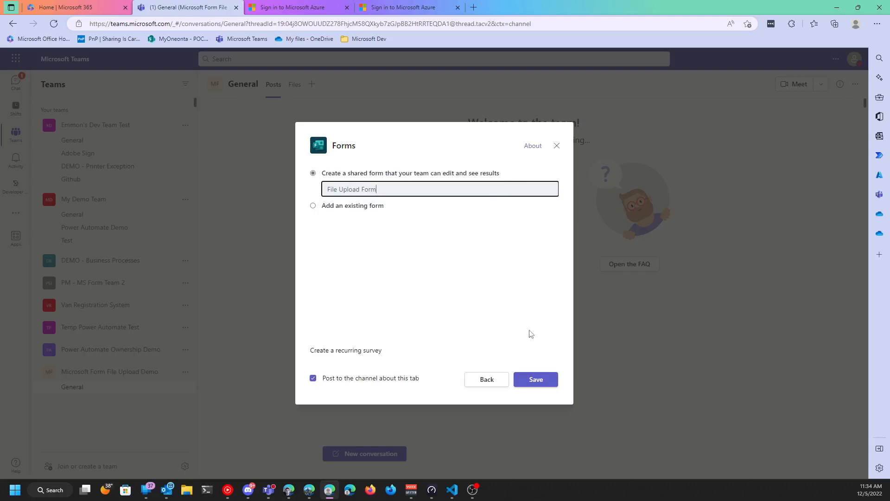
{"action": "left_click", "coordinate": [546, 388]}
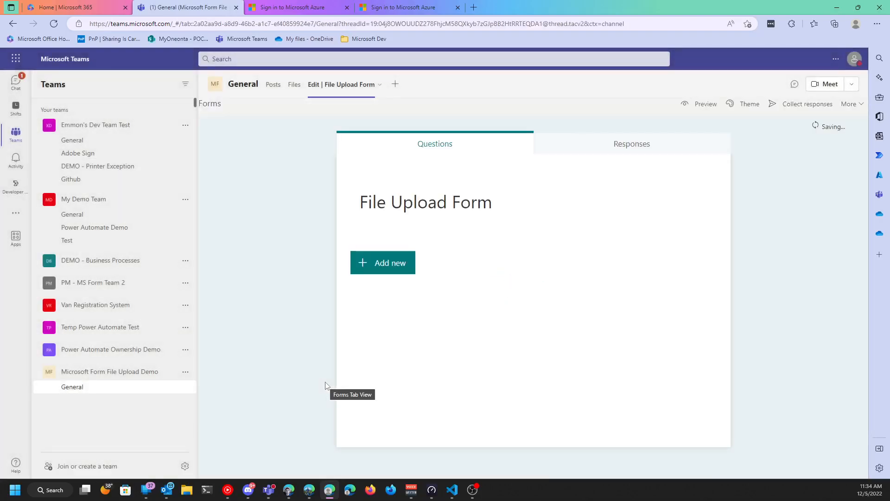
Add a file upload question to the form and read the notice about the SharePoint folder
{"action": "left_click", "coordinate": [376, 265]}
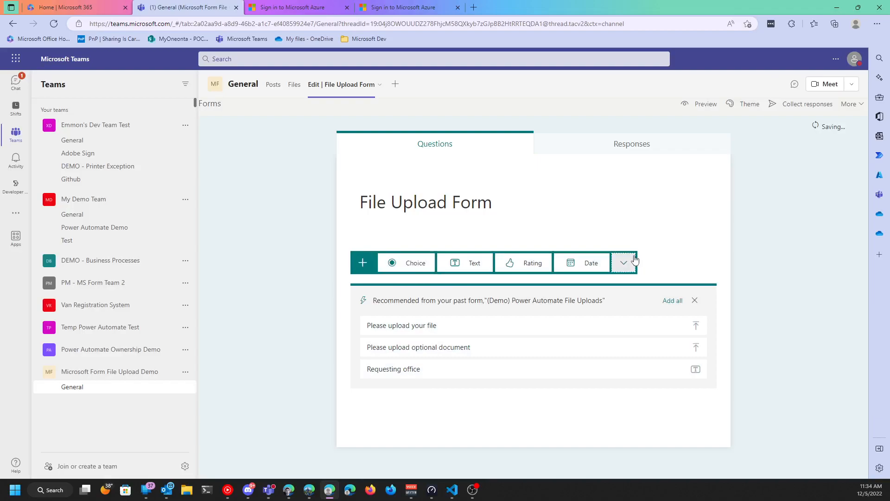
{"action": "left_click", "coordinate": [625, 262]}
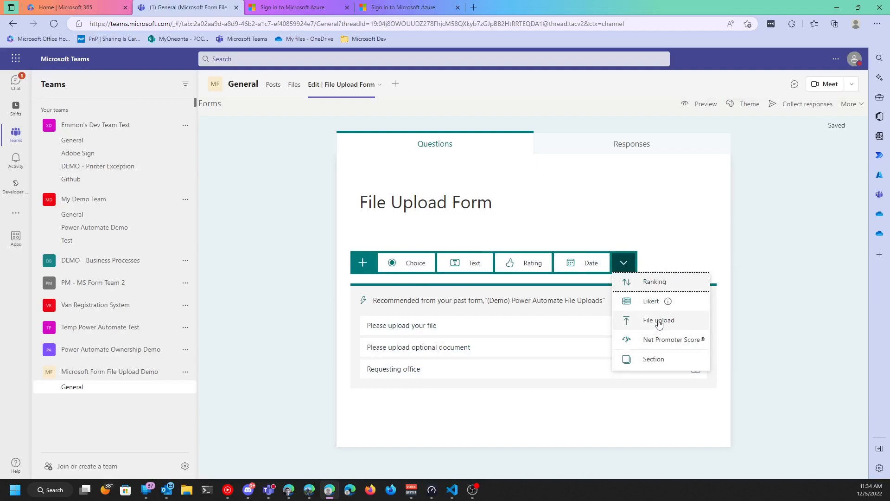
{"action": "left_click", "coordinate": [642, 320]}
{"action": "left_click_drag", "start_coordinate": [580, 297], "coordinate": [362, 291]}
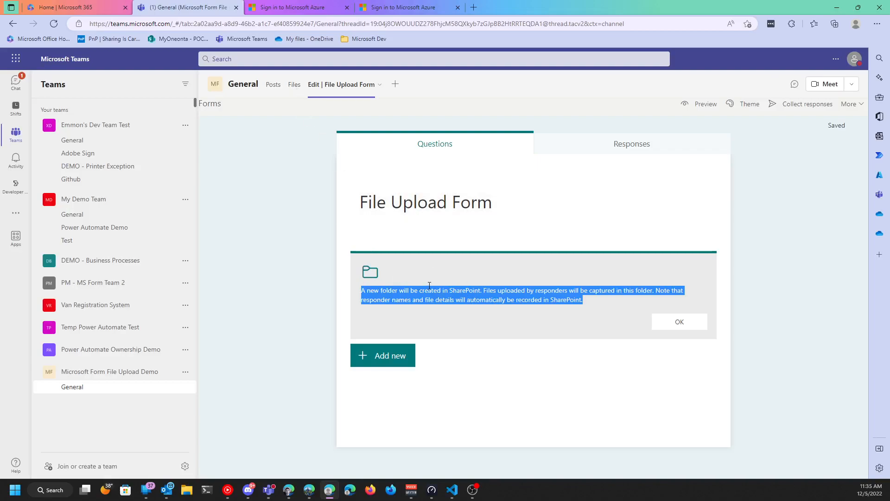
View the app list on the Microsoft 365 home page and return to the form in Teams
{"action": "left_click", "coordinate": [70, 7]}
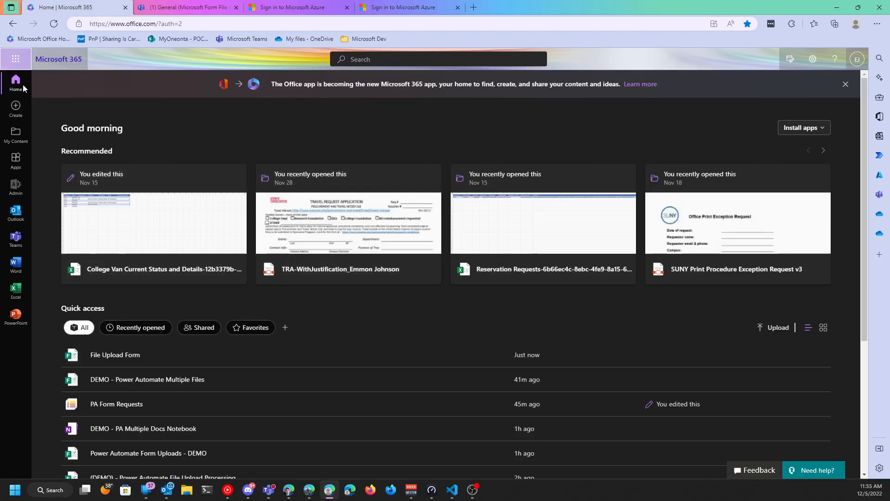
{"action": "left_click", "coordinate": [15, 59]}
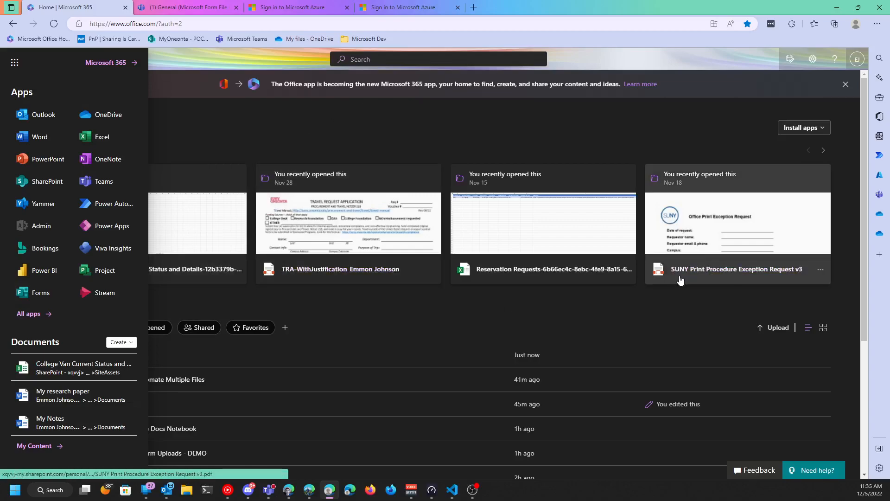
{"action": "left_click", "coordinate": [186, 7]}
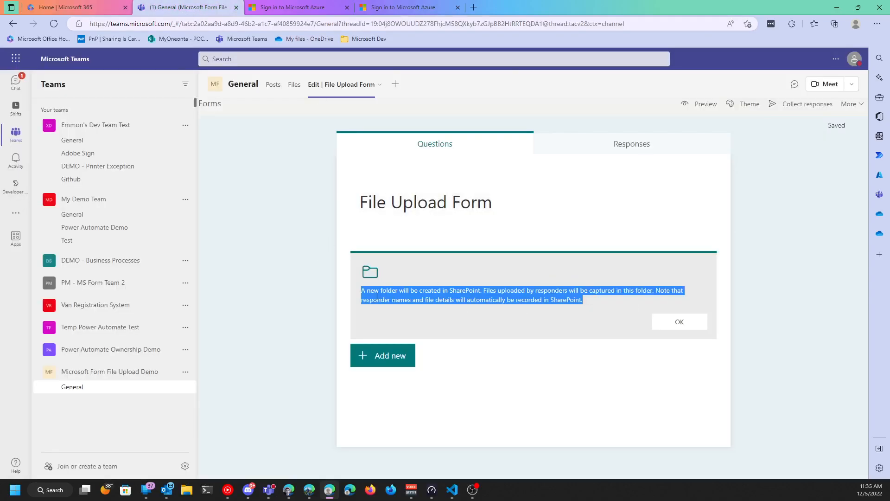
Accept the SharePoint folder notice and title the file upload question "Upload your files"
{"action": "left_click", "coordinate": [699, 323]}
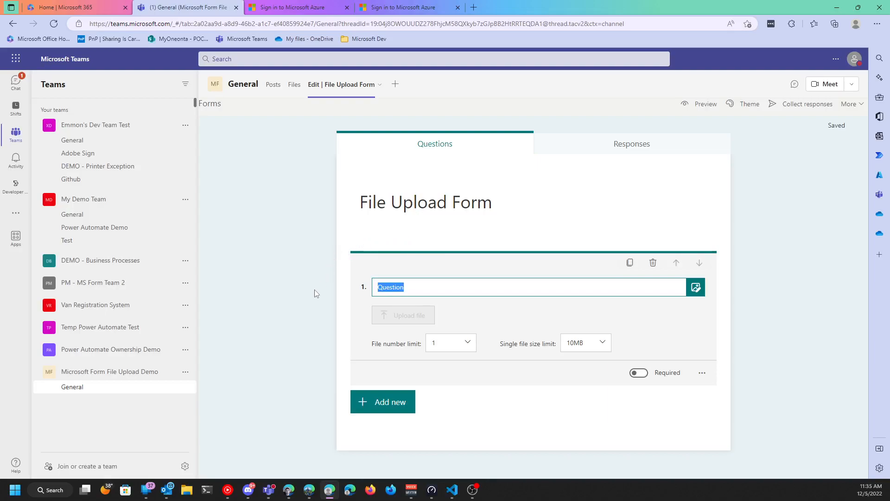
{"action": "type", "text": "Upload your files"}
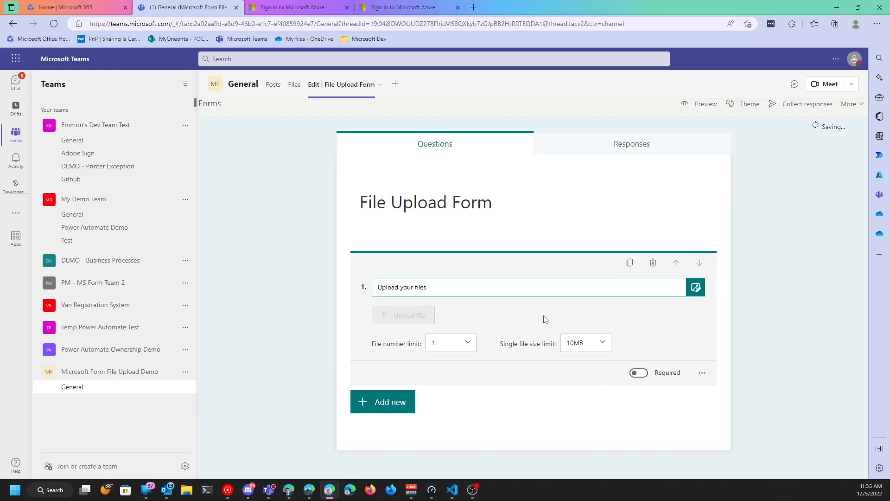
{"action": "left_click", "coordinate": [547, 320]}
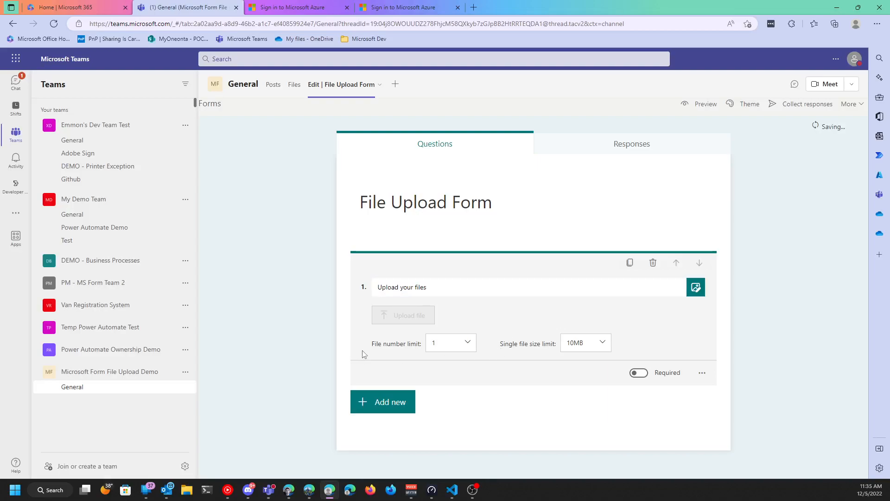
Set the question's file number limit to 2
{"action": "left_click", "coordinate": [465, 347]}
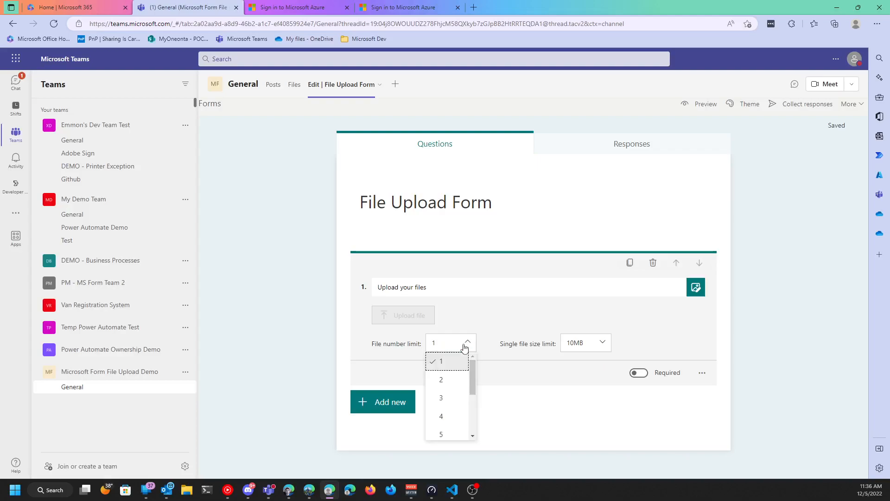
{"action": "scroll", "coordinate": [459, 376], "scroll_direction": "down", "scroll_amount": 3}
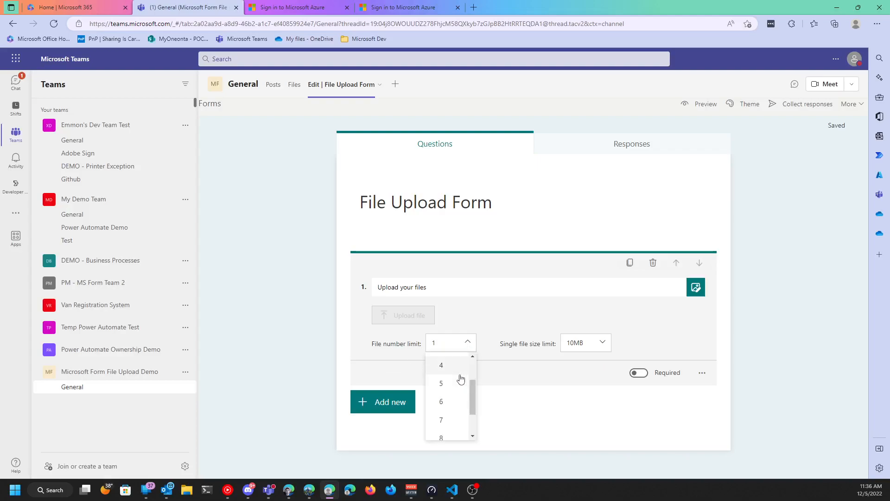
{"action": "scroll", "coordinate": [453, 429], "scroll_direction": "up", "scroll_amount": 3}
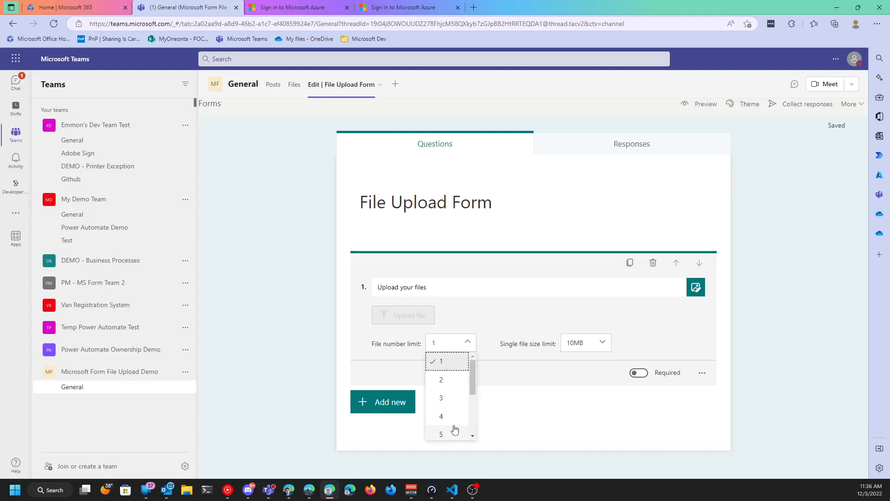
{"action": "left_click", "coordinate": [444, 381]}
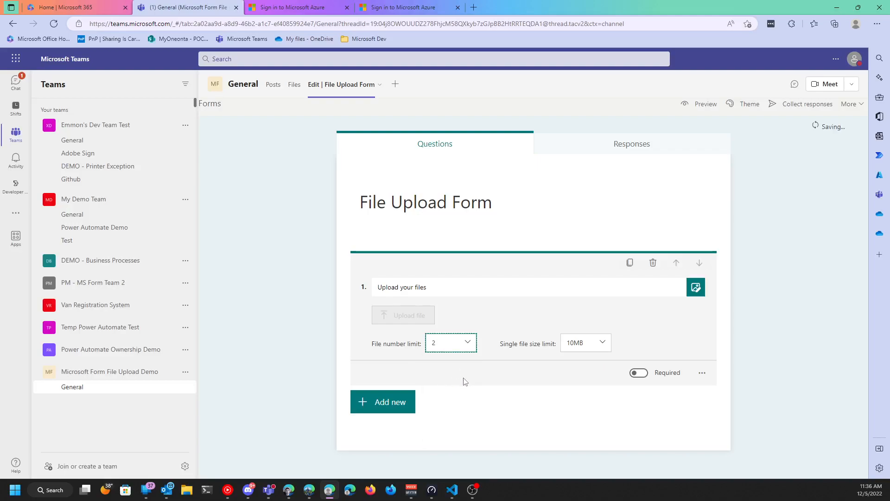
Try file number limits of 5 and 3 on the upload question, and return the limit to 2
{"action": "left_click", "coordinate": [459, 346]}
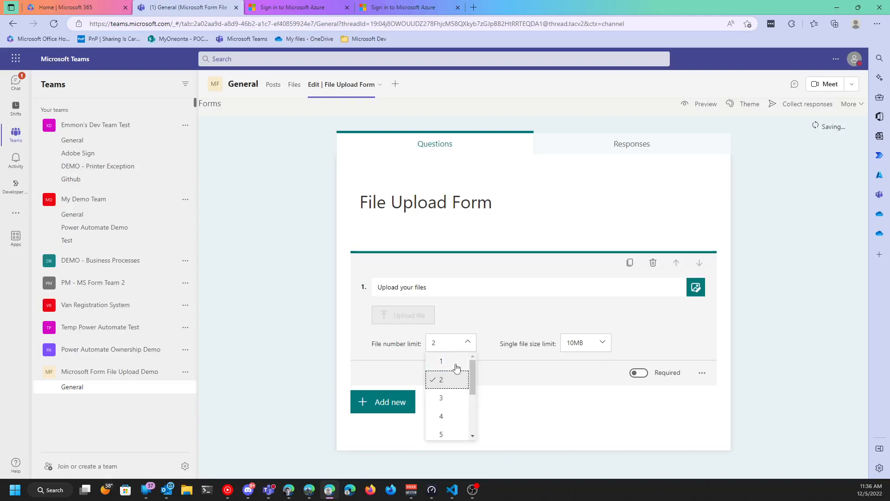
{"action": "left_click", "coordinate": [443, 431]}
{"action": "left_click", "coordinate": [457, 340]}
{"action": "left_click", "coordinate": [447, 397]}
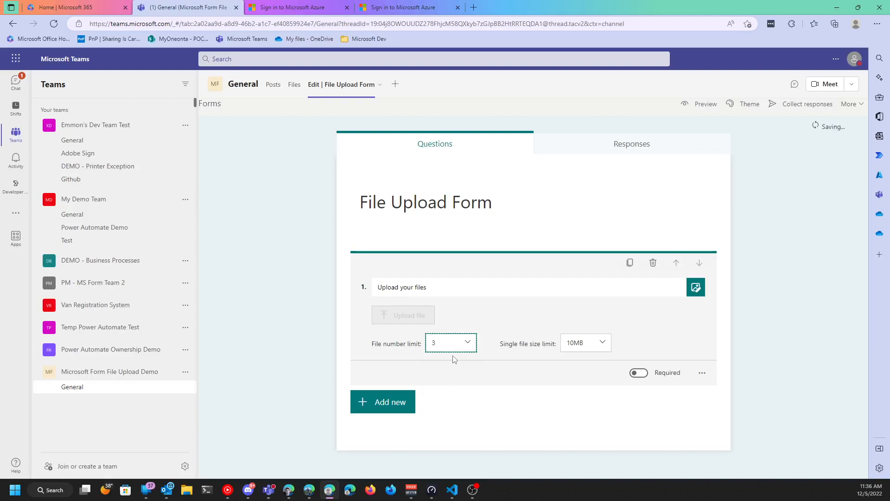
{"action": "left_click", "coordinate": [455, 349]}
{"action": "left_click", "coordinate": [443, 382]}
Review the available single file size limits for the upload question without changing the setting
{"action": "left_click_drag", "start_coordinate": [505, 344], "coordinate": [553, 343]}
{"action": "left_click", "coordinate": [598, 346]}
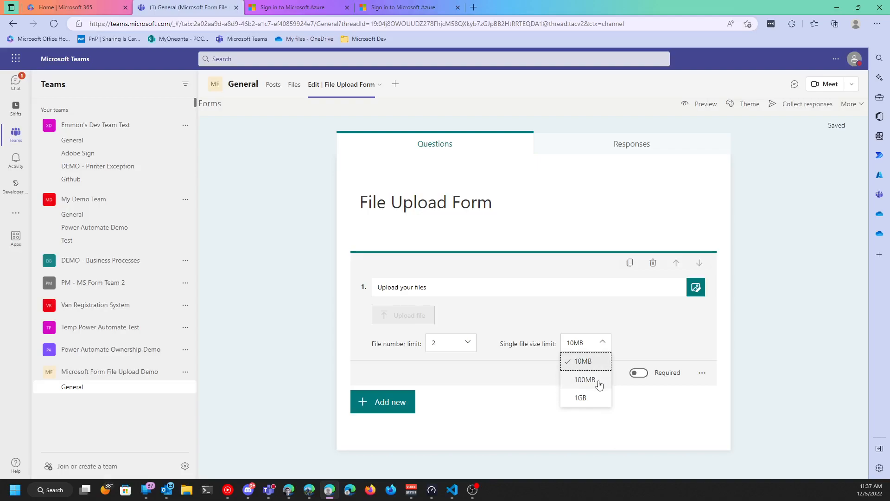
{"action": "left_click", "coordinate": [665, 214]}
{"action": "left_click", "coordinate": [665, 217]}
{"action": "left_click", "coordinate": [666, 343]}
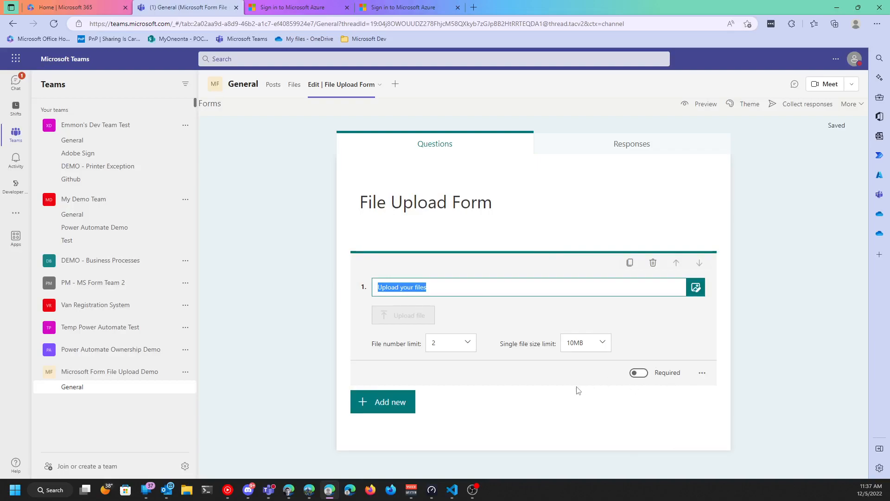
Make the upload question required and restrict its allowed file types to Word and PDF
{"action": "left_click", "coordinate": [637, 374]}
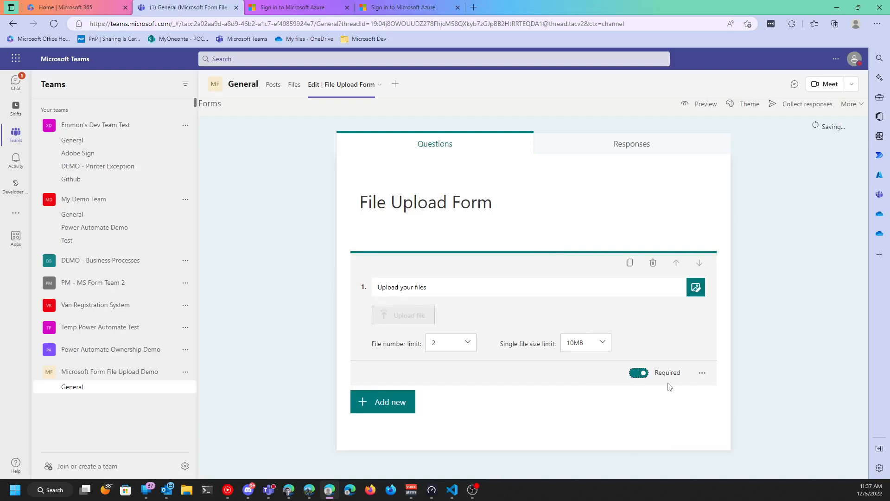
{"action": "left_click", "coordinate": [702, 373]}
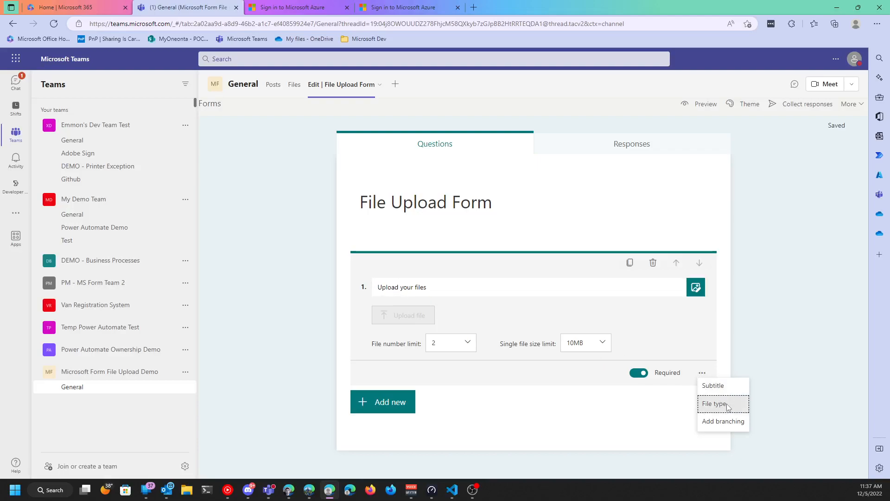
{"action": "left_click", "coordinate": [712, 404]}
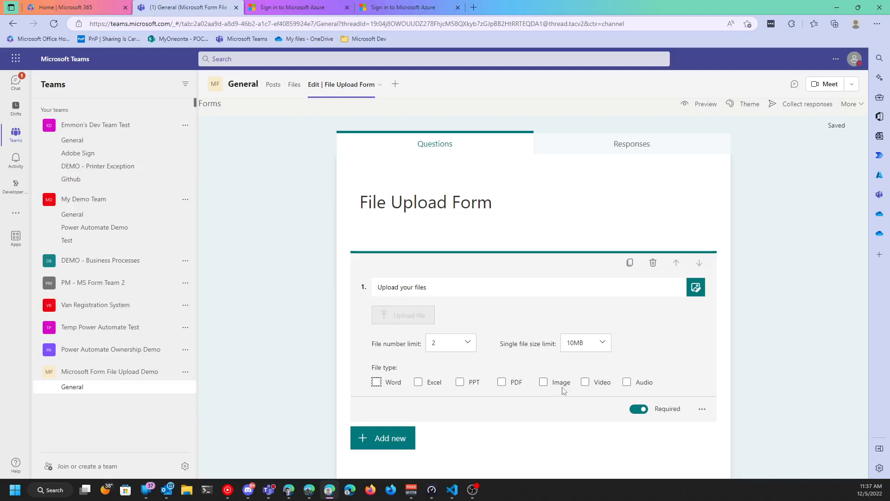
{"action": "left_click", "coordinate": [376, 383]}
{"action": "left_click", "coordinate": [502, 383]}
{"action": "left_click", "coordinate": [320, 387]}
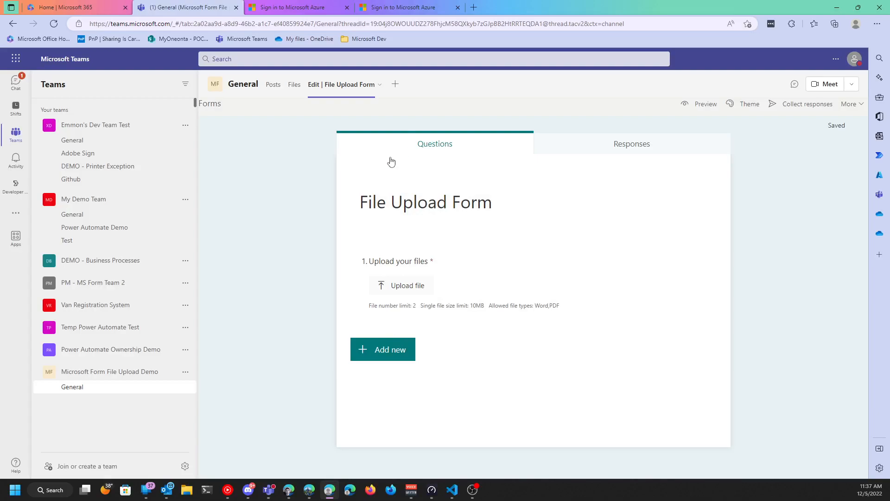
Copy the form's response link for people in the organization
{"action": "mouse_move", "coordinate": [456, 496]}
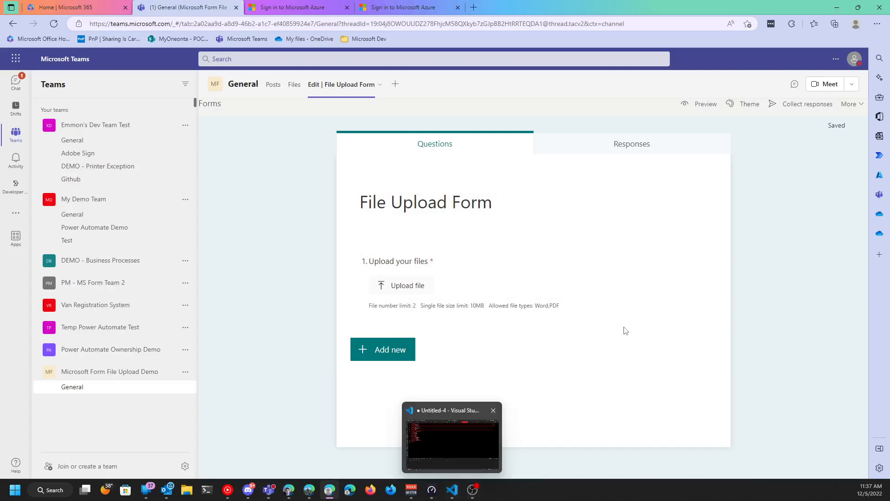
{"action": "left_click", "coordinate": [800, 105]}
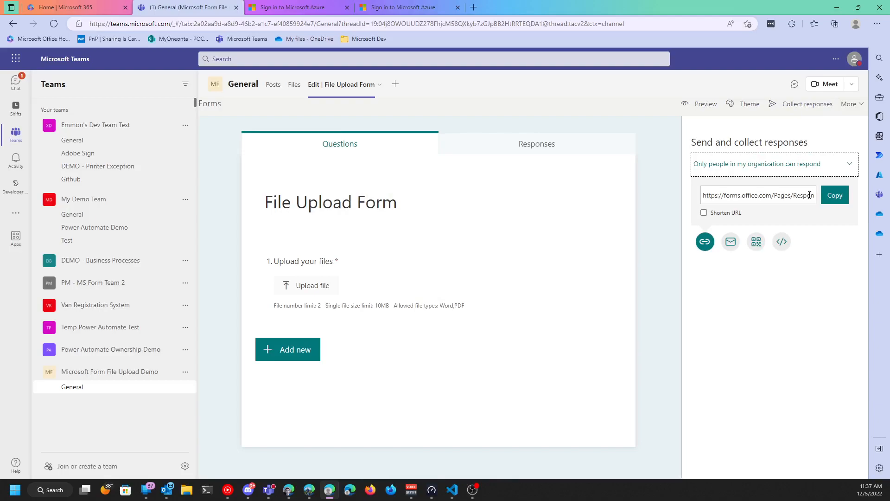
{"action": "left_click", "coordinate": [834, 197]}
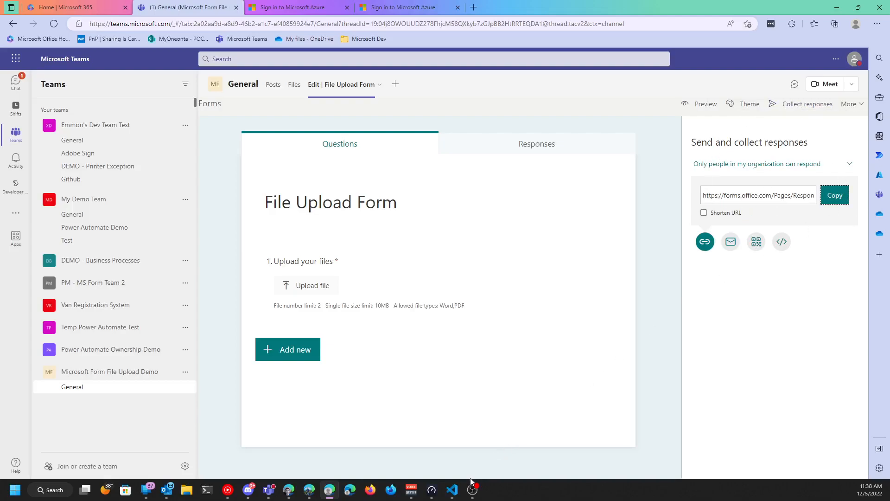
Switch to Visual Studio Code and paste the form's response link into a new untitled file
{"action": "left_click", "coordinate": [453, 494]}
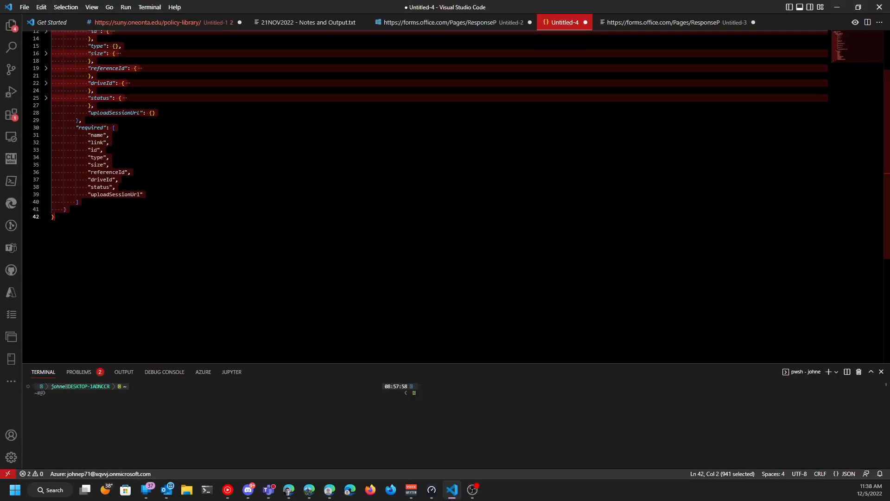
{"action": "key", "text": "ctrl+n"}
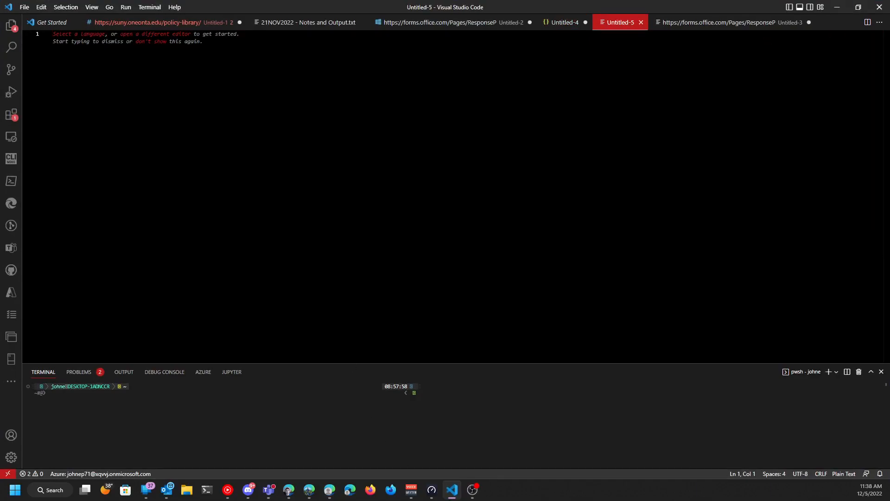
{"action": "key", "text": "ctrl+v"}
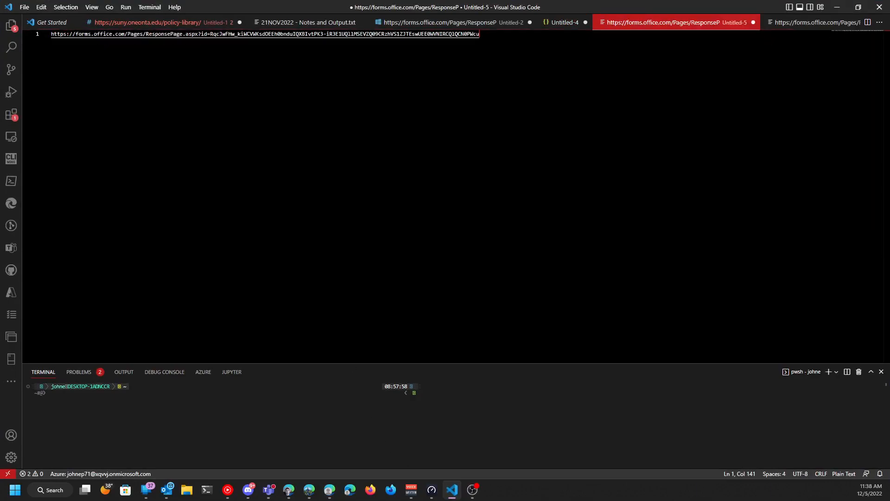
Copy the form ID that follows "id=" in the pasted response link
{"action": "left_click_drag", "start_coordinate": [202, 34], "coordinate": [481, 34]}
{"action": "left_click", "coordinate": [481, 34]}
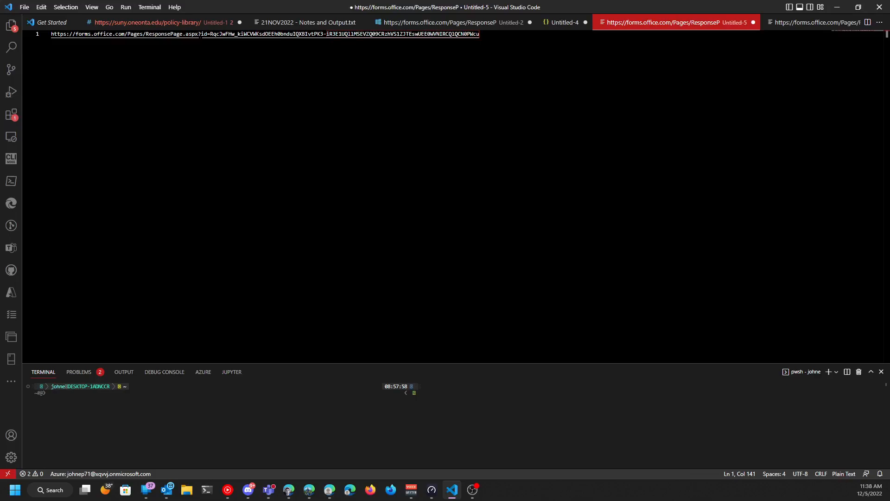
{"action": "left_click_drag", "start_coordinate": [211, 33], "coordinate": [481, 34]}
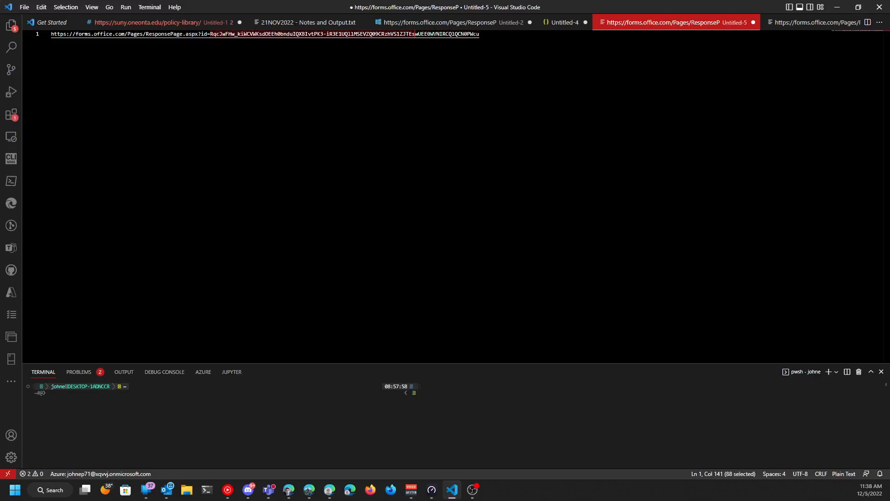
Add a form ID label two lines below the link and paste the copied ID after it
{"action": "key", "text": "End"}
{"action": "key", "text": "Return"}
{"action": "key", "text": "Return"}
{"action": "type", "text": "Fil"}
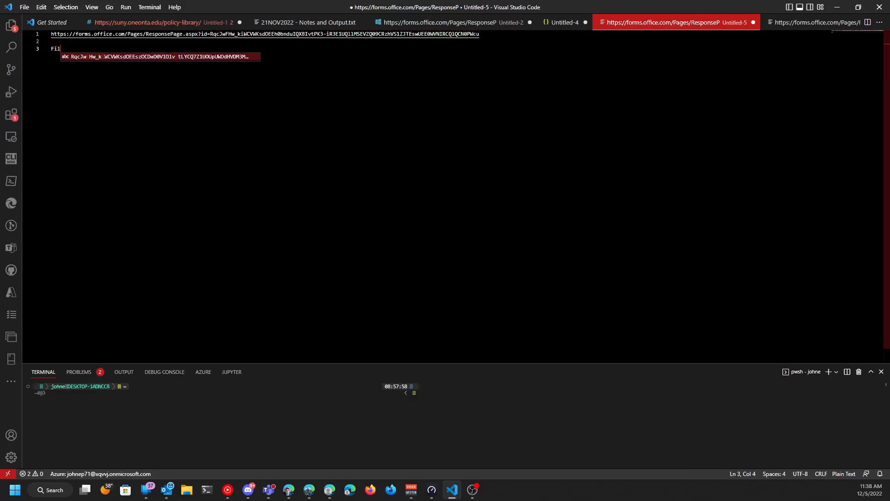
{"action": "key", "text": "BackSpace"}
{"action": "key", "text": "BackSpace"}
{"action": "key", "text": "BackSpace"}
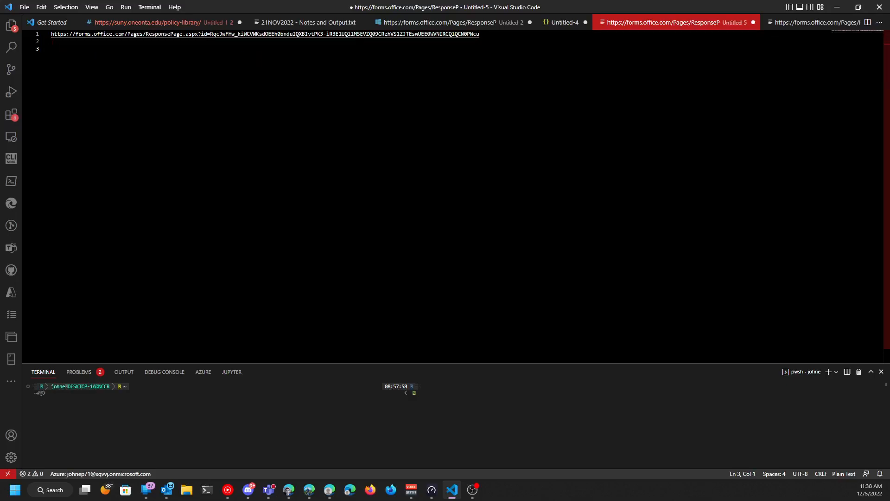
{"action": "type", "text": "FOrm I"}
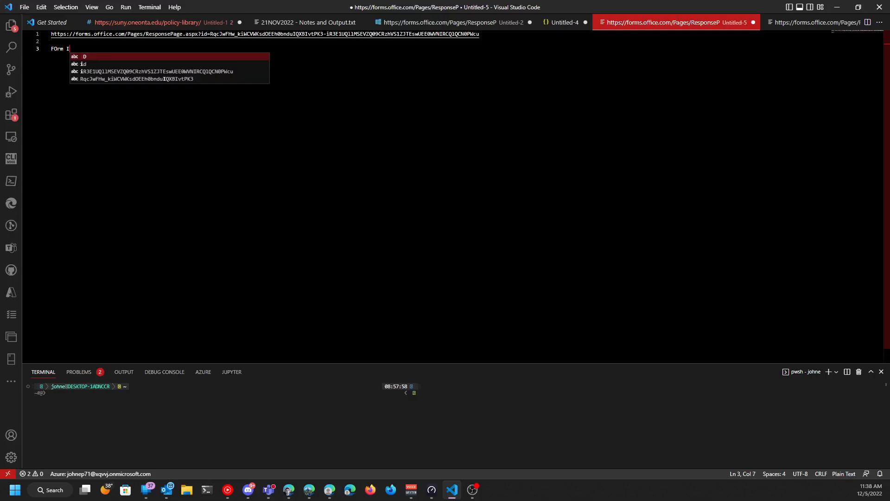
{"action": "type", "text": "D :"}
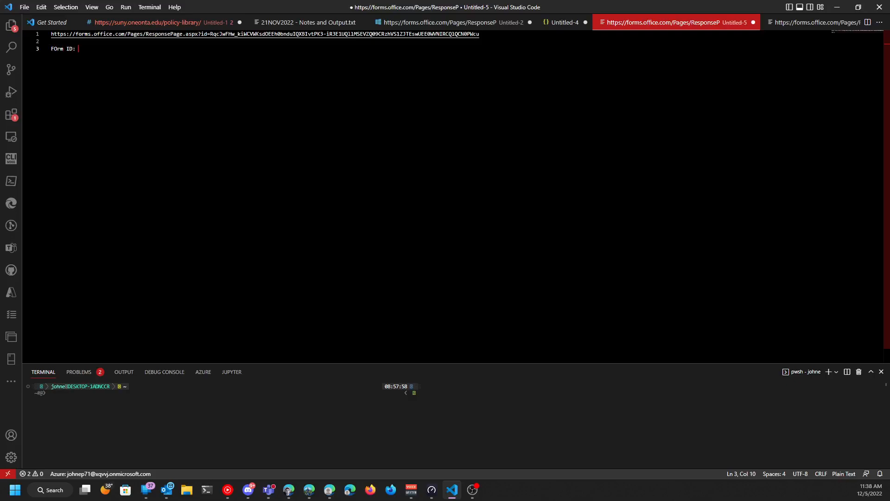
{"action": "key", "text": "ctrl+v"}
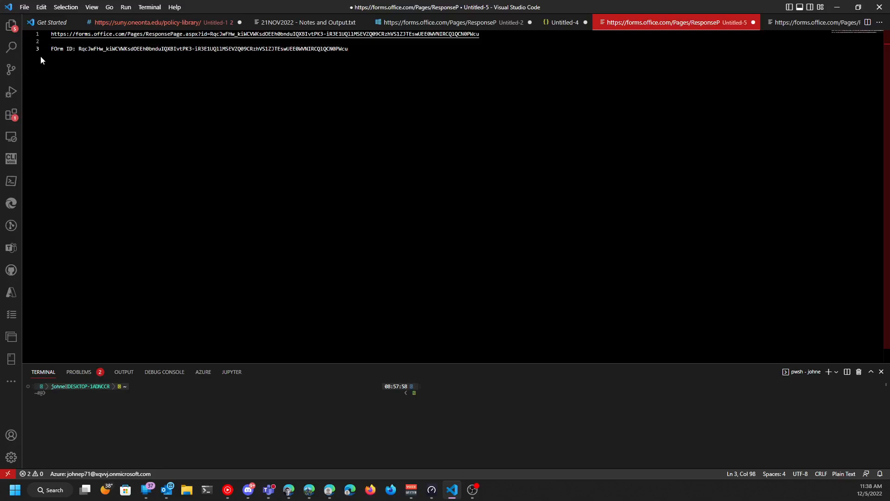
Correct the label's second letter to a lowercase "o" so that it reads "Form ID"
{"action": "left_click", "coordinate": [62, 49]}
{"action": "key", "text": "Left"}
{"action": "key", "text": "BackSpace"}
{"action": "type", "text": "o"}
Return to Microsoft Teams and add a Lists tab to the General channel
{"action": "left_click", "coordinate": [846, 6]}
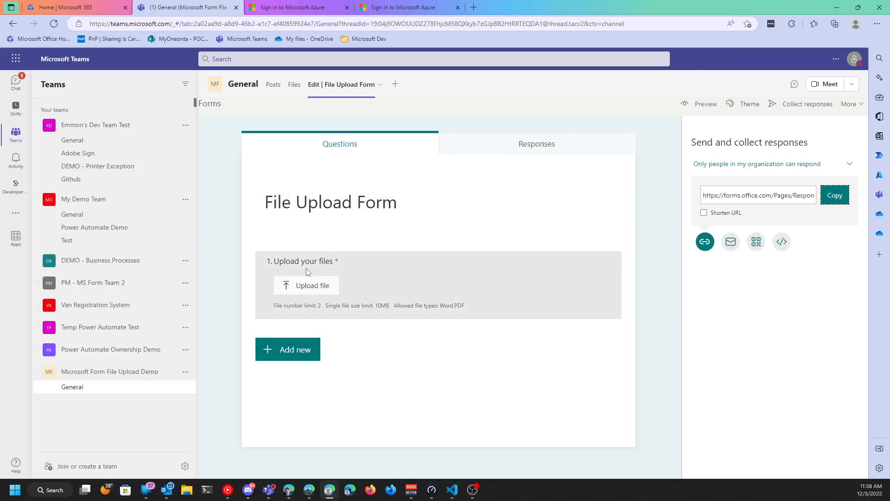
{"action": "left_click", "coordinate": [395, 86]}
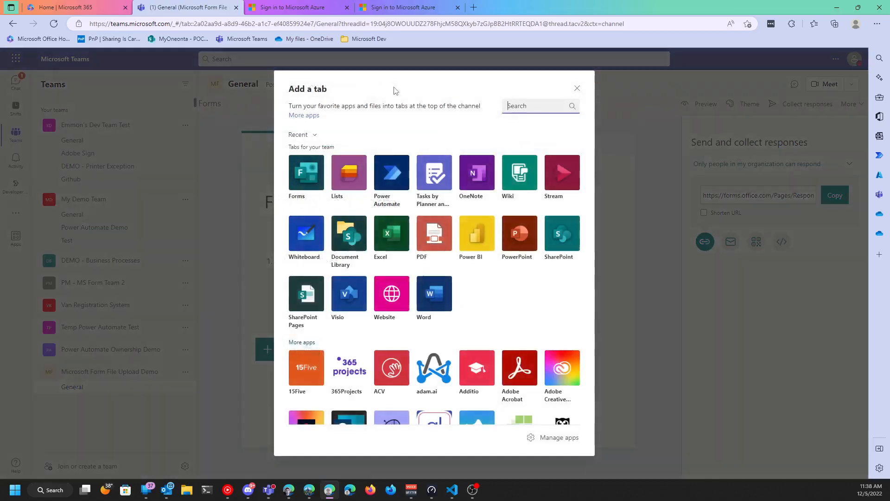
{"action": "left_click", "coordinate": [349, 187]}
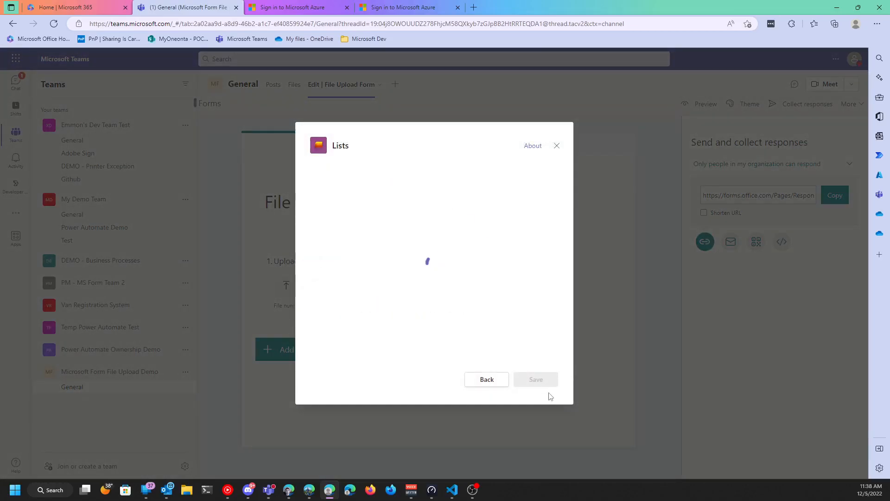
{"action": "left_click", "coordinate": [535, 385]}
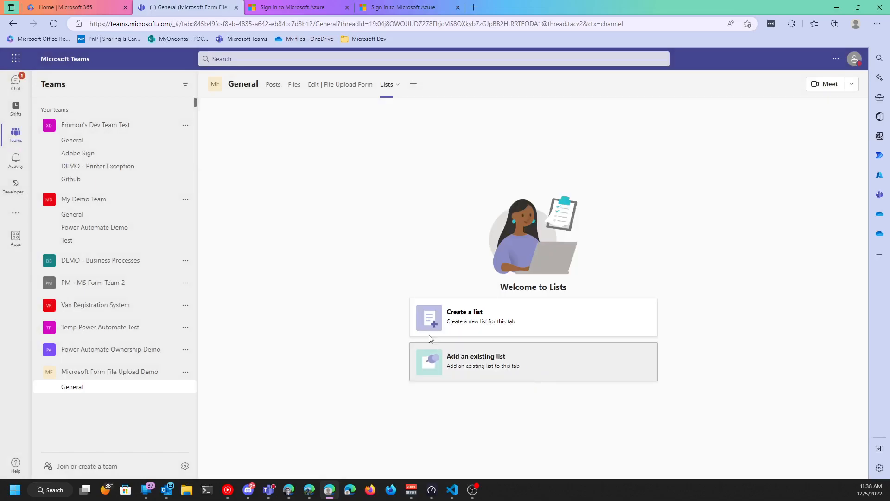
Create a blank list named "Form Responses" with the dark red color and the clipboard icon
{"action": "left_click", "coordinate": [499, 330]}
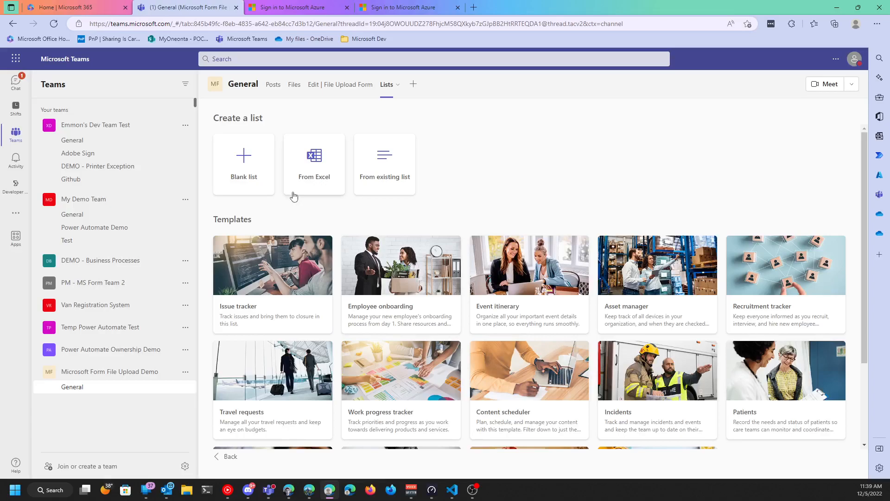
{"action": "left_click", "coordinate": [242, 182]}
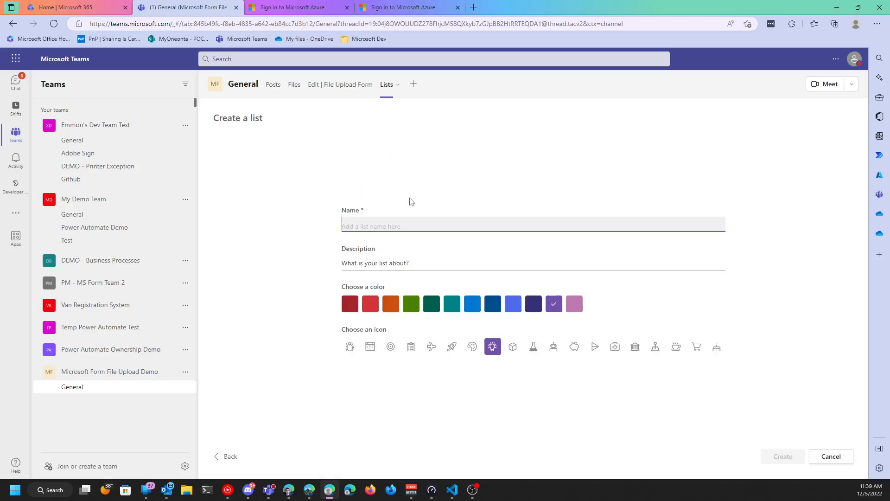
{"action": "type", "text": "Form Responses"}
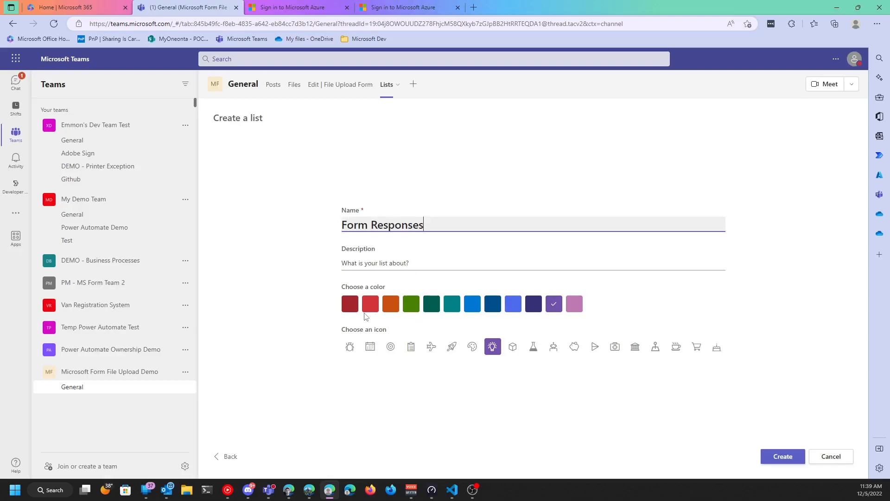
{"action": "left_click", "coordinate": [351, 307]}
{"action": "left_click", "coordinate": [410, 350]}
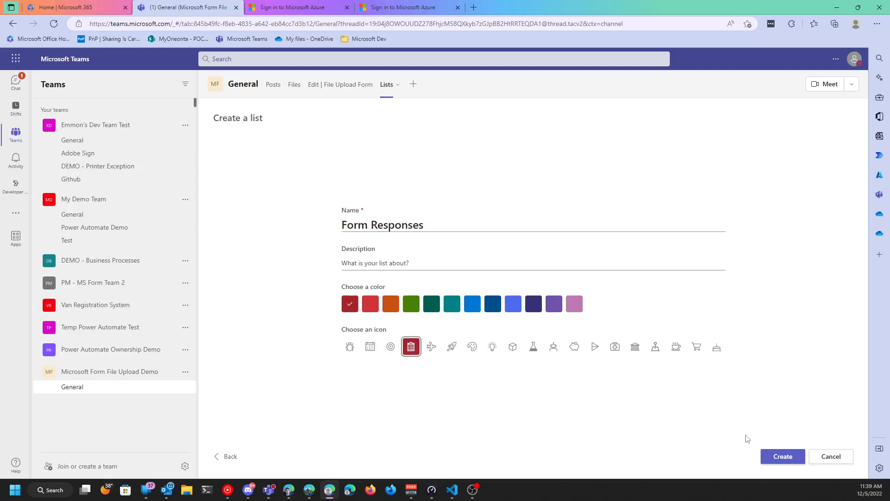
{"action": "left_click", "coordinate": [791, 463]}
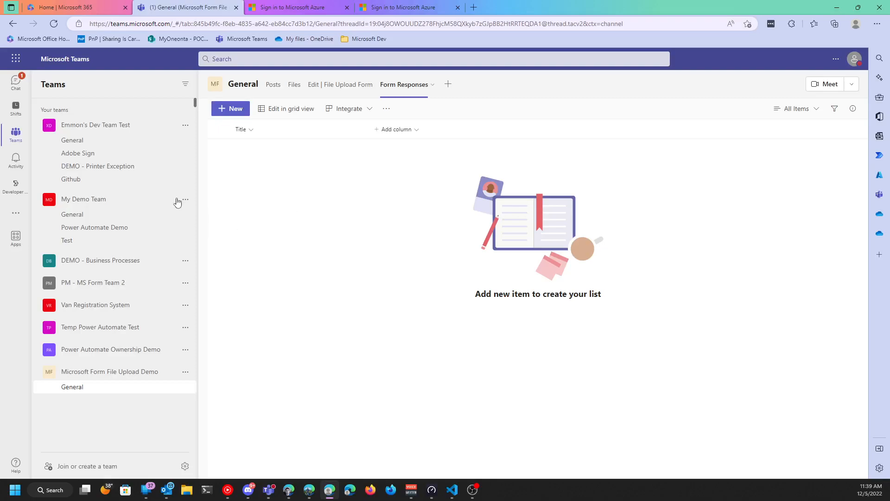
Add a Person column named "Submitted By" to the Form Responses list
{"action": "left_click", "coordinate": [383, 134]}
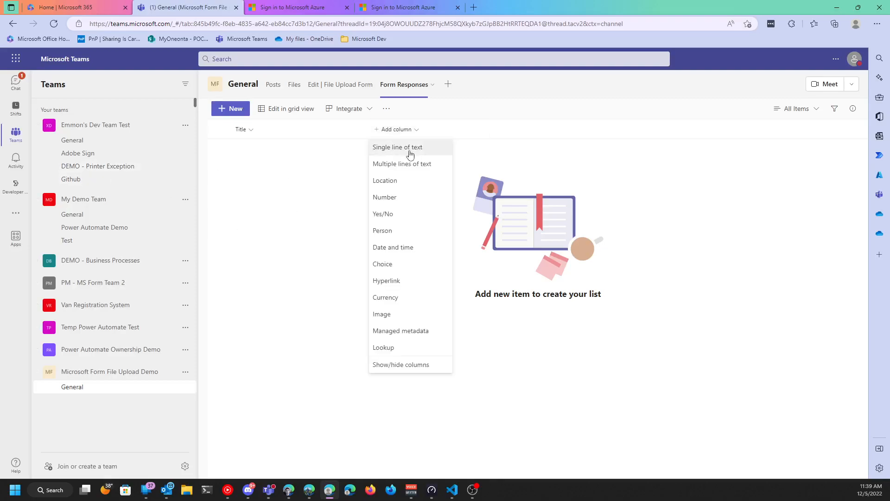
{"action": "left_click", "coordinate": [391, 232]}
{"action": "type", "text": "S"}
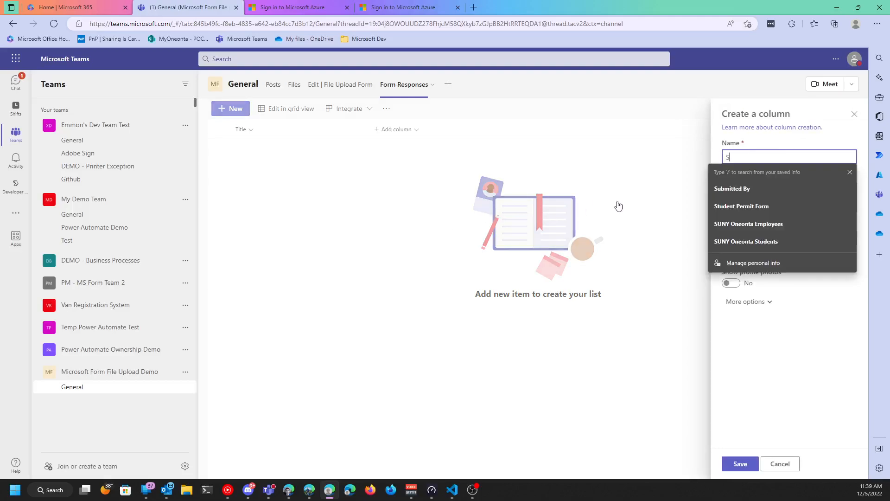
{"action": "type", "text": "ubmitted By"}
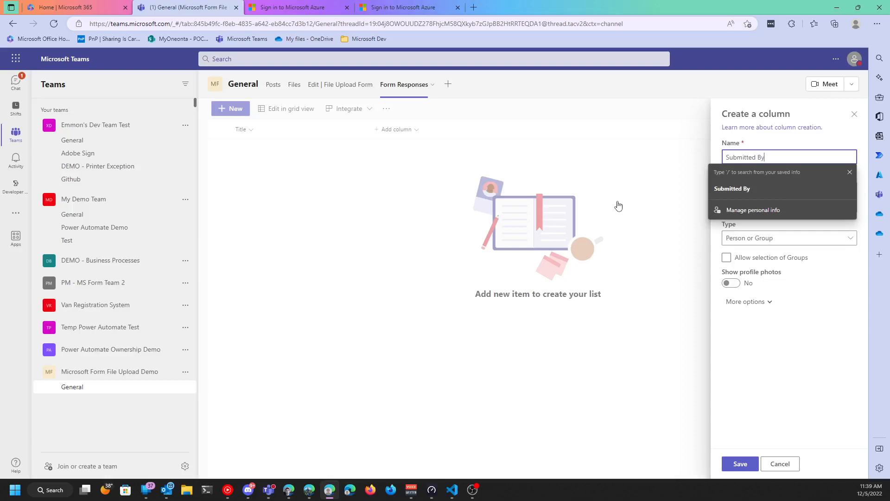
{"action": "left_click", "coordinate": [743, 347]}
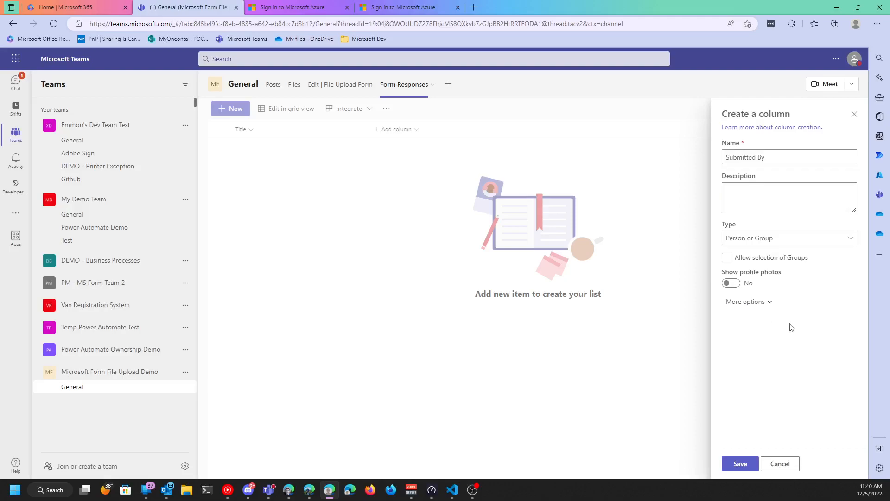
{"action": "left_click", "coordinate": [745, 466]}
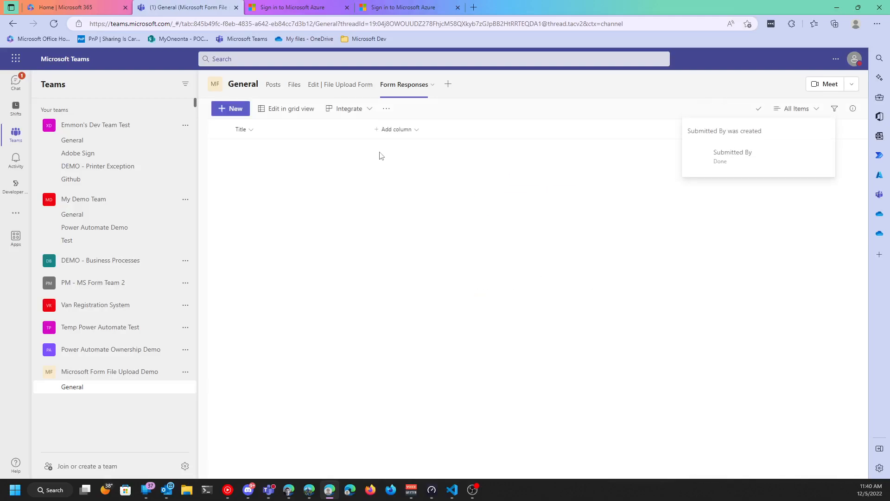
Add a single line of text column named "Department" to the Form Responses list
{"action": "left_click", "coordinate": [461, 130]}
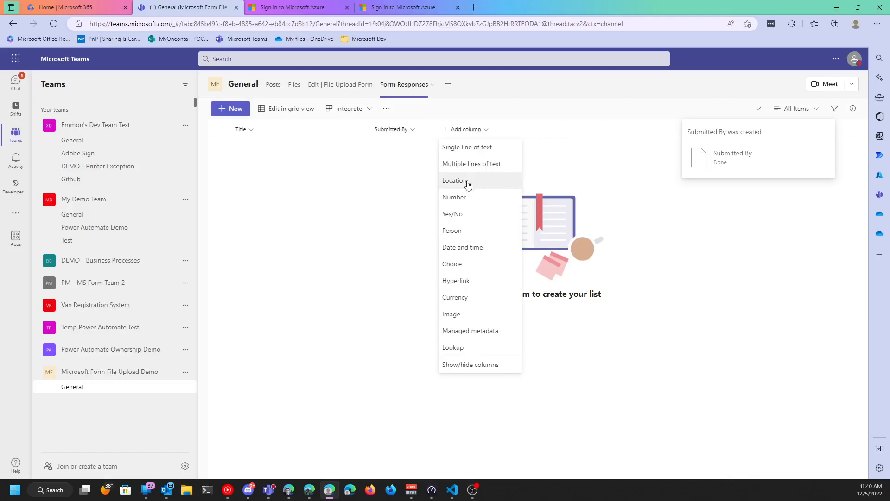
{"action": "left_click", "coordinate": [474, 148]}
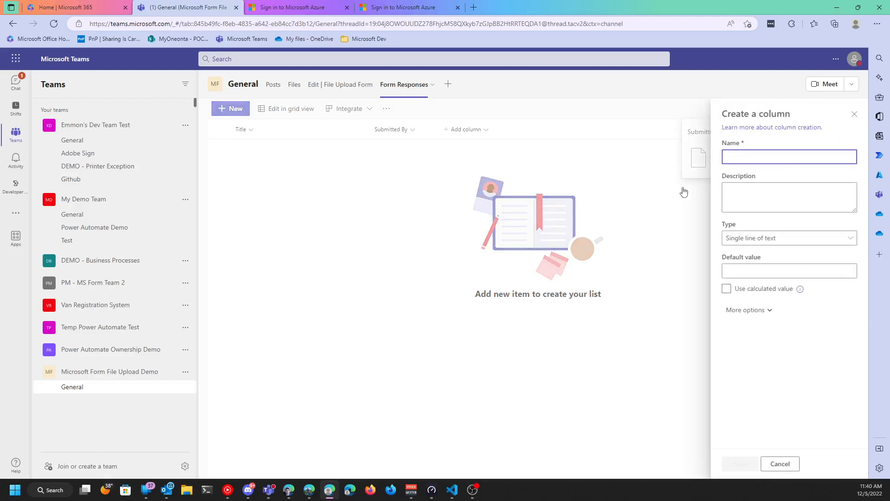
{"action": "type", "text": "Department"}
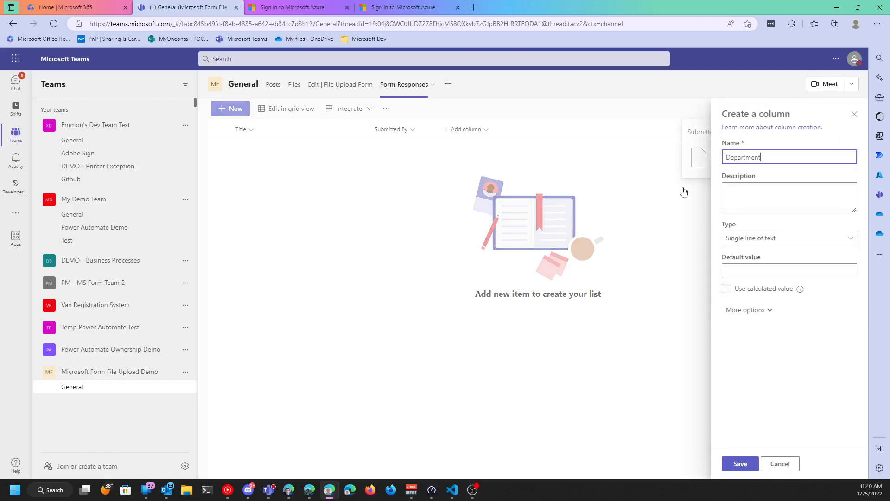
{"action": "left_click", "coordinate": [737, 464]}
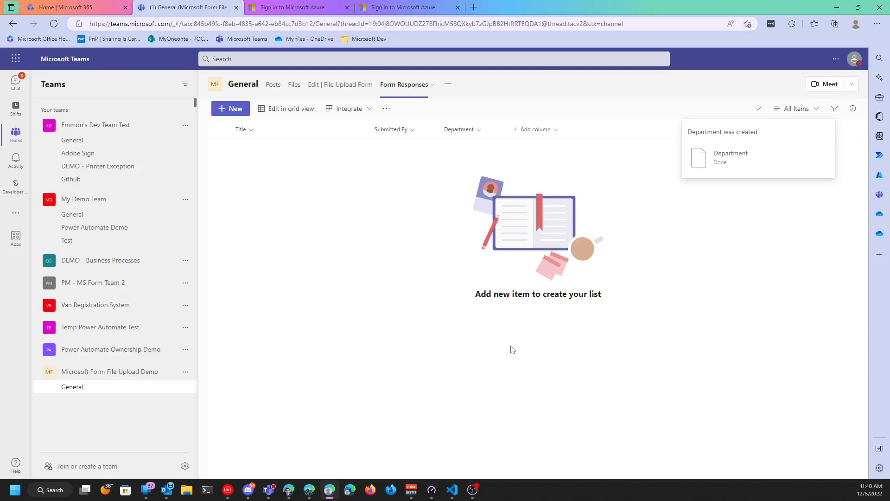
Add a Hyperlink column named "File 1" to the Form Responses list
{"action": "left_click", "coordinate": [548, 135]}
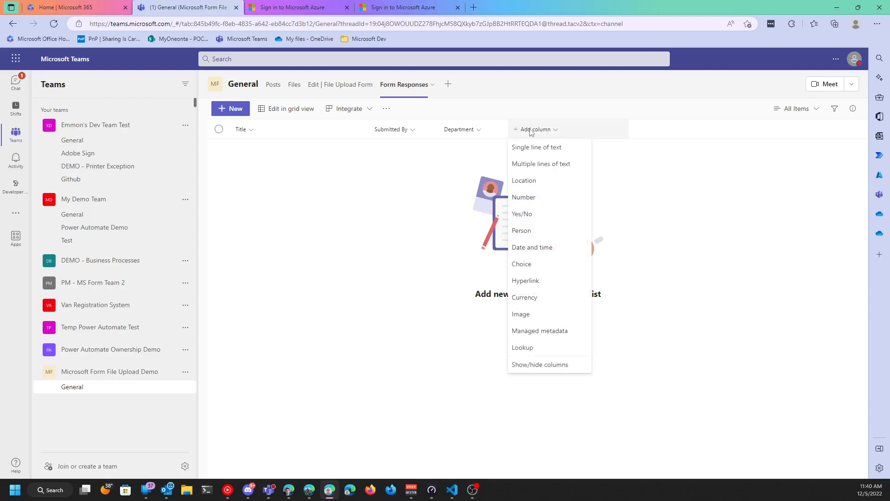
{"action": "left_click", "coordinate": [534, 281]}
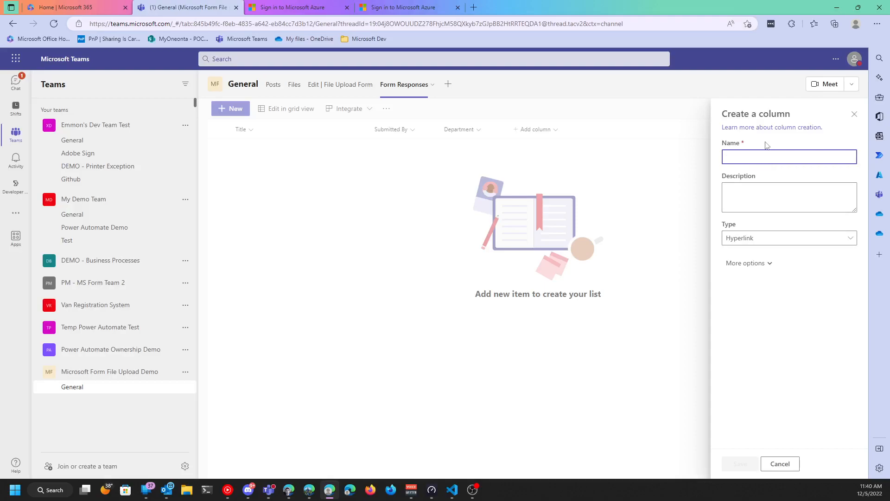
{"action": "type", "text": "File 2"}
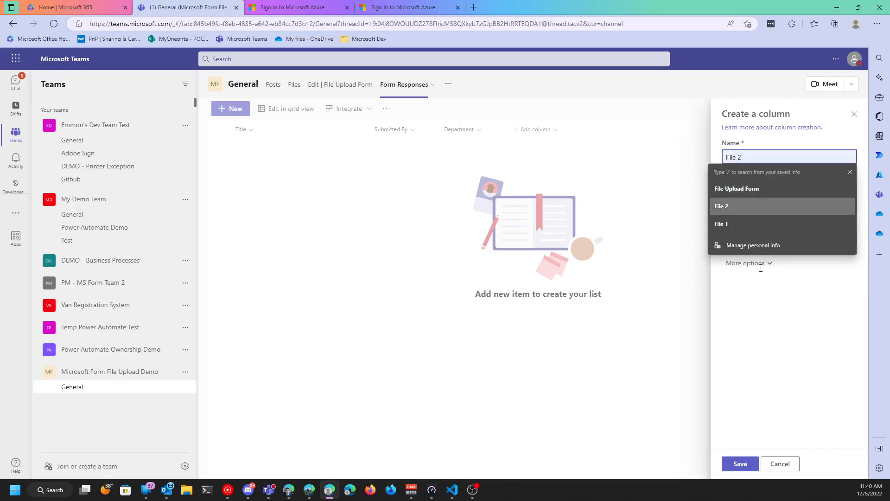
{"action": "left_click", "coordinate": [745, 318]}
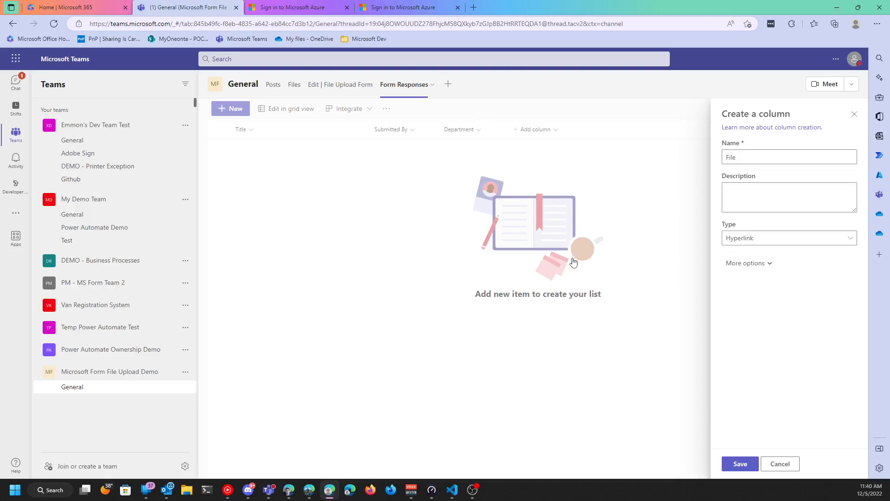
{"action": "left_click", "coordinate": [740, 465]}
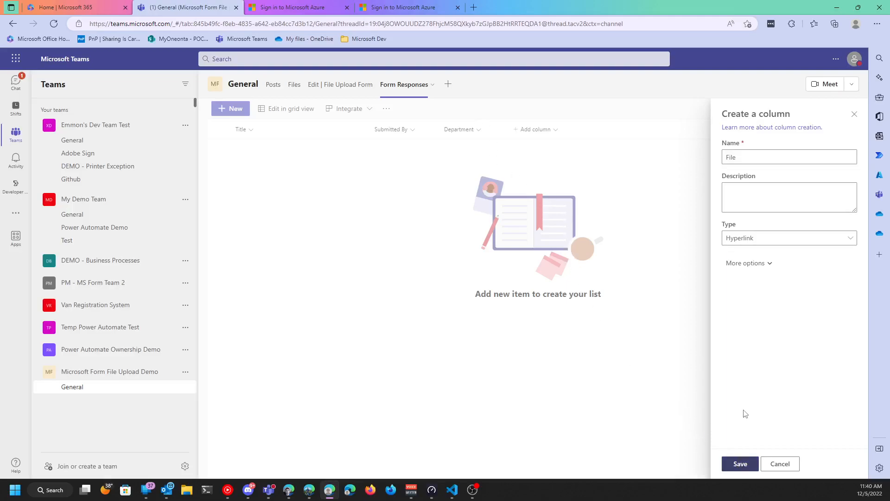
{"action": "left_click", "coordinate": [757, 157]}
{"action": "type", "text": "1"}
{"action": "left_click", "coordinate": [739, 464]}
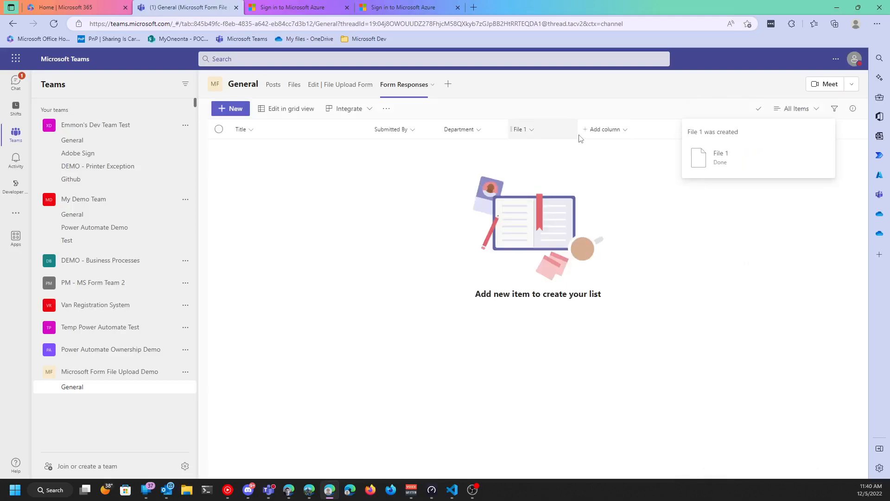
Add a Hyperlink column named "File 2" to the Form Responses list
{"action": "left_click", "coordinate": [603, 130]}
{"action": "left_click", "coordinate": [620, 282]}
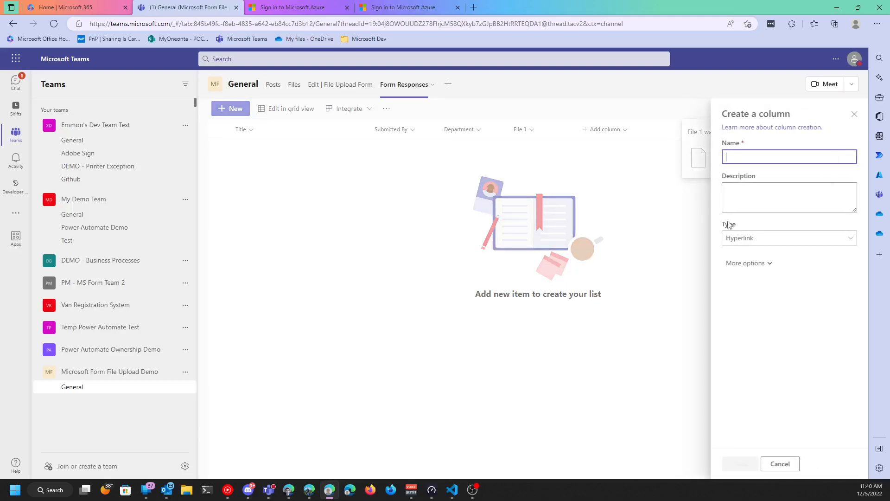
{"action": "type", "text": "File 2"}
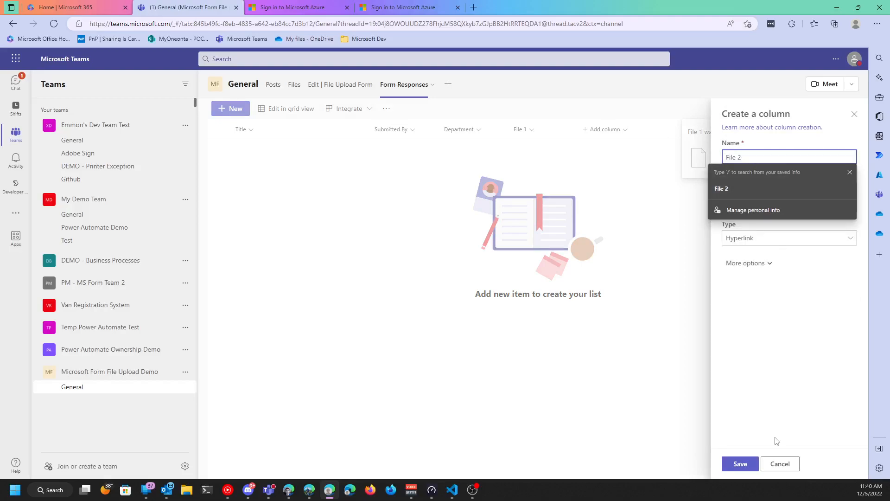
{"action": "left_click", "coordinate": [741, 464]}
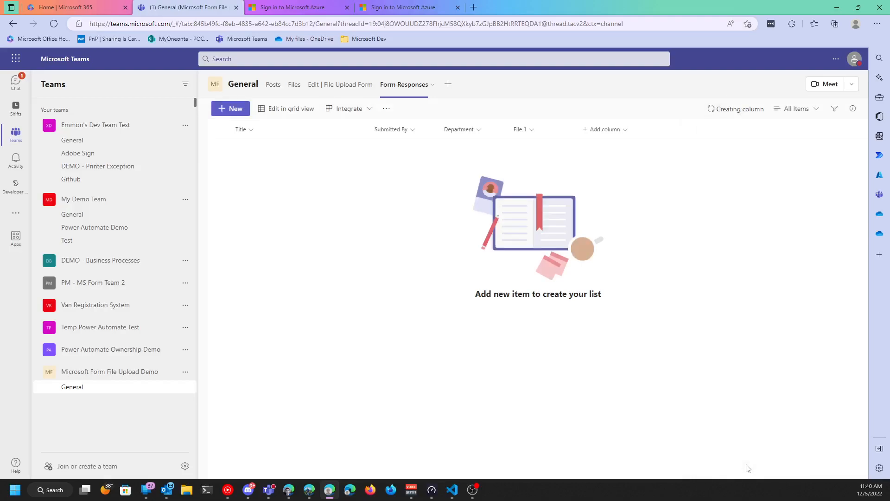
{"action": "left_click", "coordinate": [799, 107]}
{"action": "left_click", "coordinate": [761, 107]}
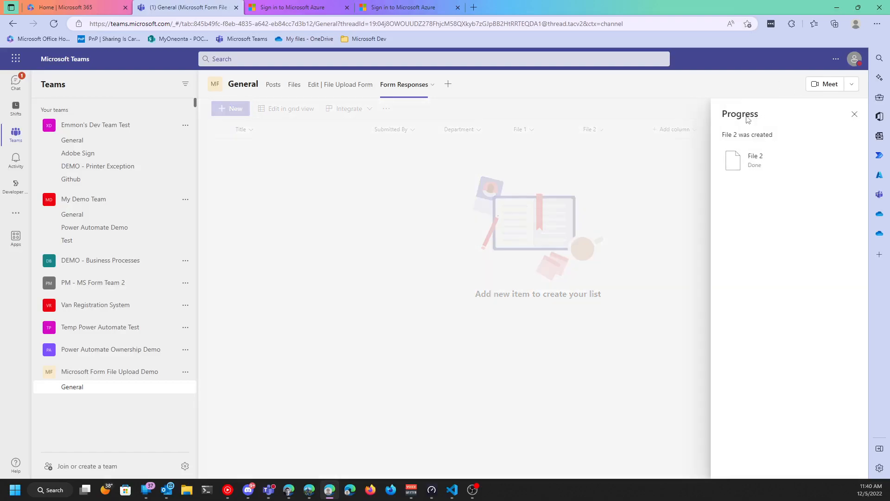
{"action": "left_click", "coordinate": [853, 114]}
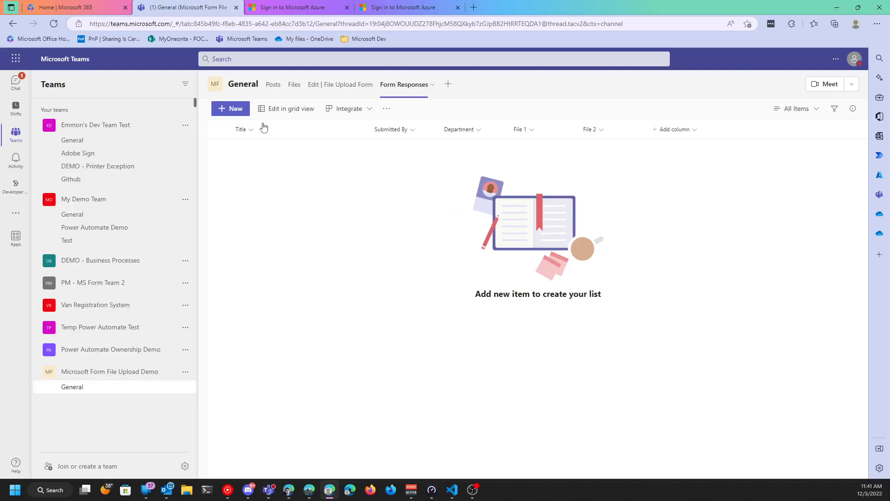
Add a Power Automate tab to the General channel, keeping the channel post about it enabled
{"action": "left_click", "coordinate": [449, 85]}
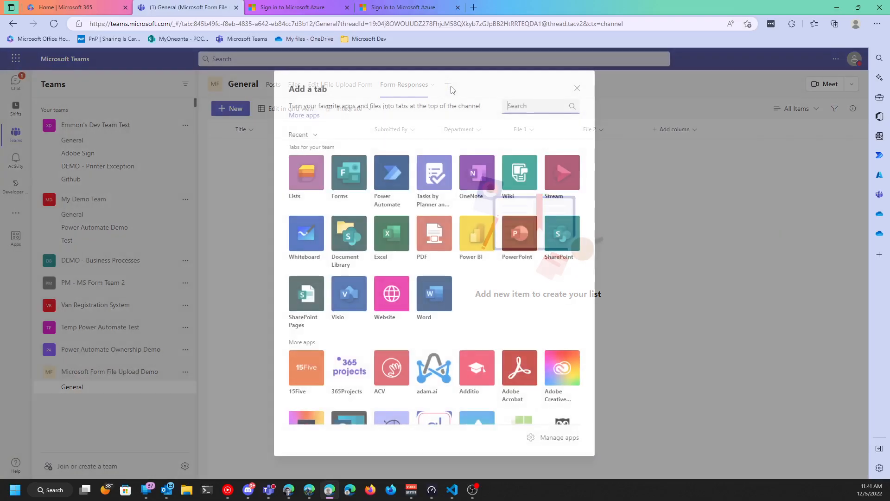
{"action": "left_click", "coordinate": [392, 174]}
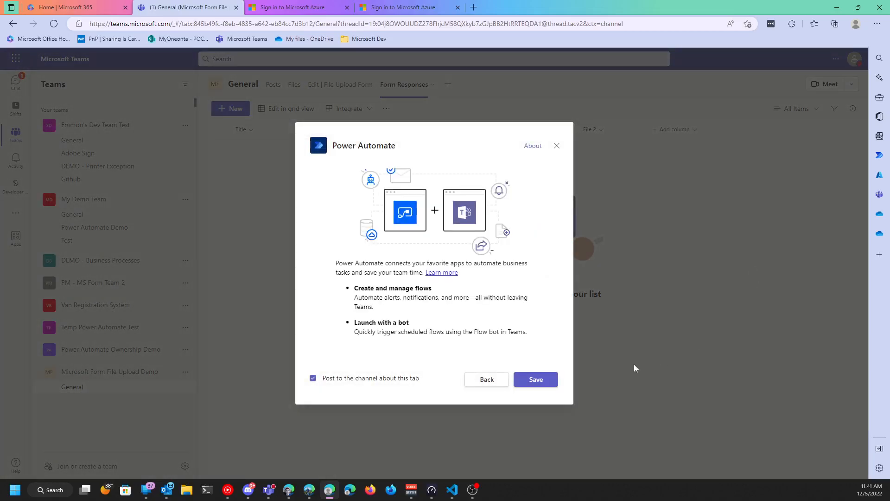
{"action": "left_click", "coordinate": [537, 379]}
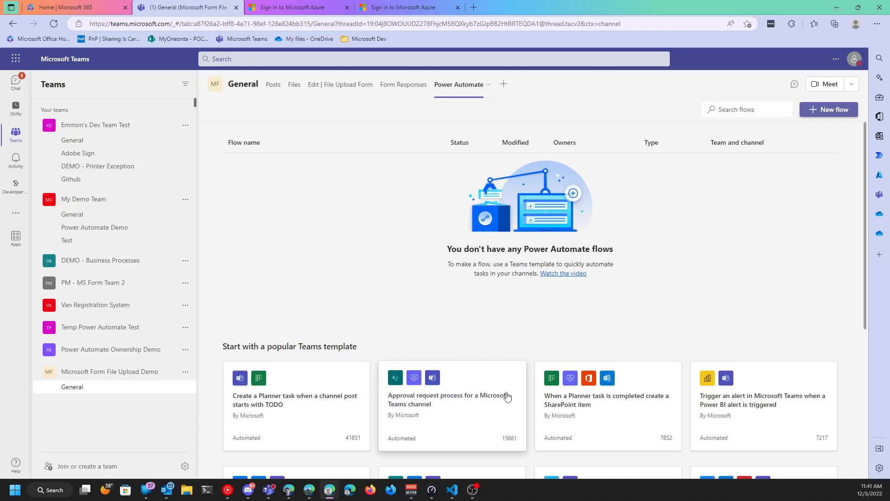
Start a new flow and name it "PA Form File Uploads"
{"action": "left_click", "coordinate": [838, 115]}
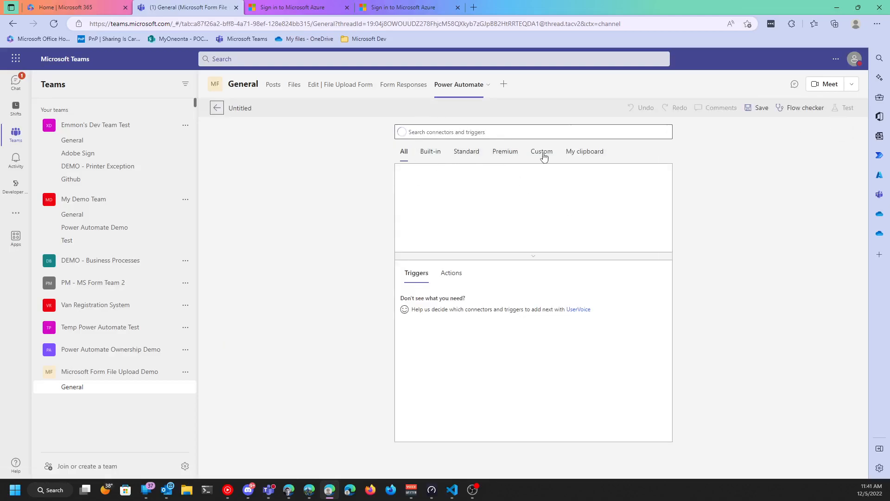
{"action": "left_click", "coordinate": [236, 111]}
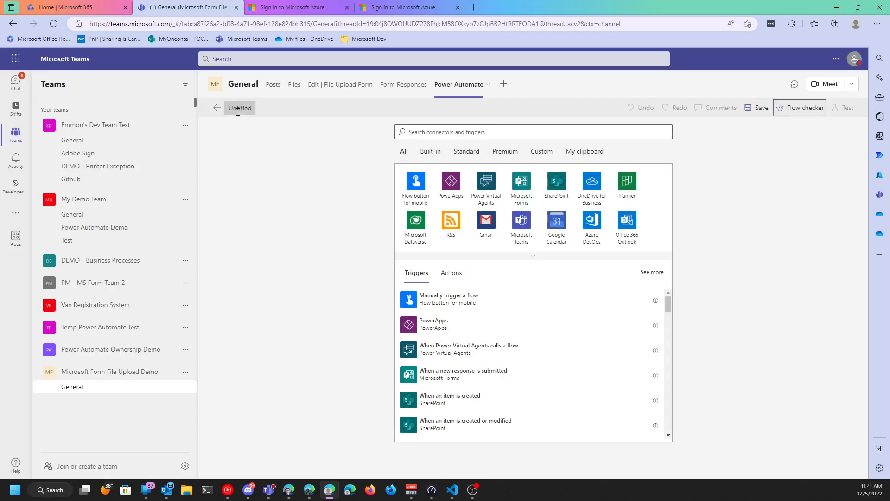
{"action": "left_click", "coordinate": [238, 111]}
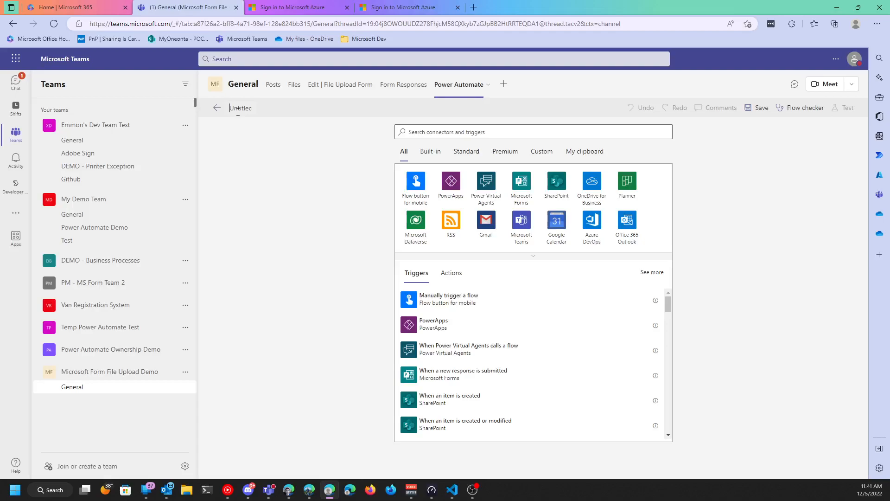
{"action": "type", "text": "PA Form File U"}
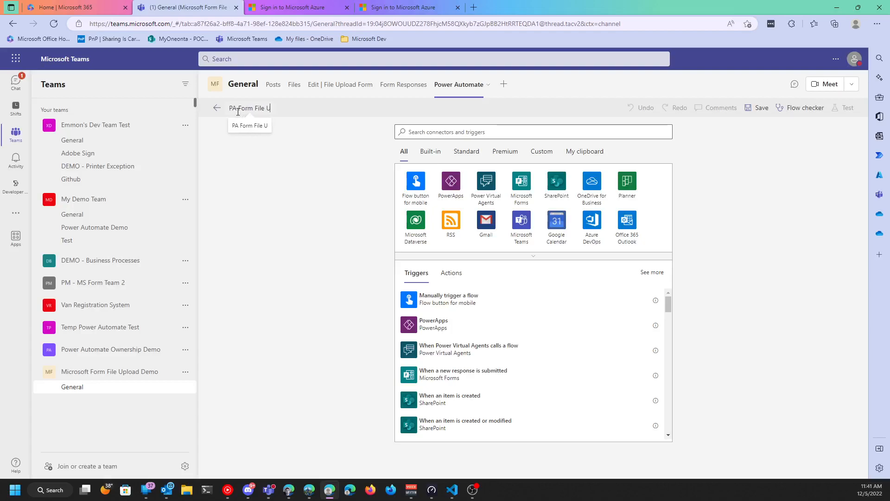
{"action": "type", "text": "ploads"}
{"action": "left_click", "coordinate": [256, 208]}
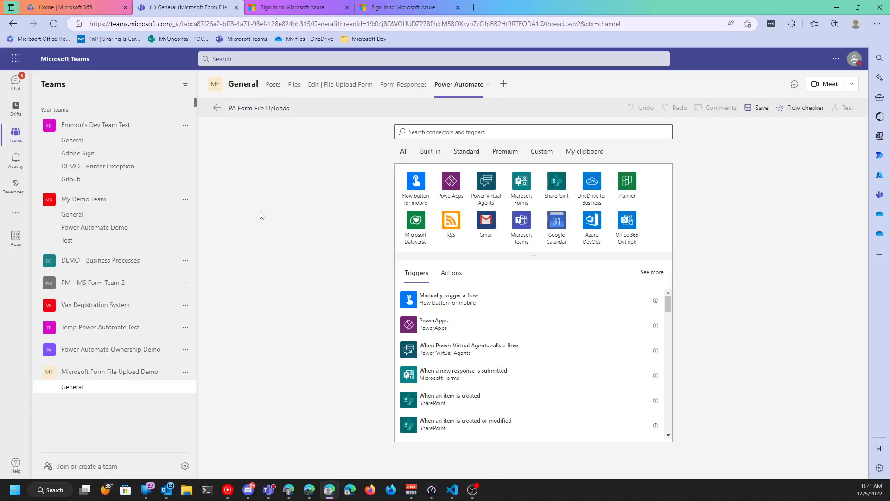
Add the Microsoft Forms trigger "When a new response is submitted" and choose a custom value for its Form Id
{"action": "left_click", "coordinate": [526, 203]}
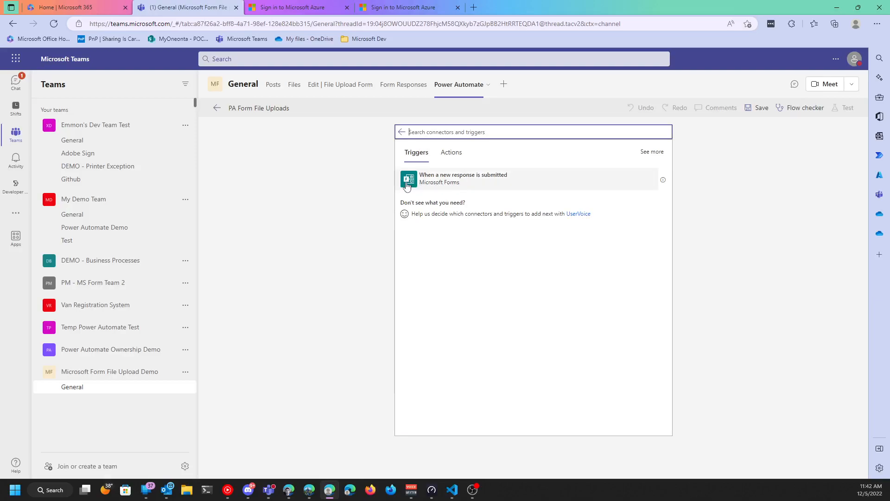
{"action": "left_click", "coordinate": [444, 183]}
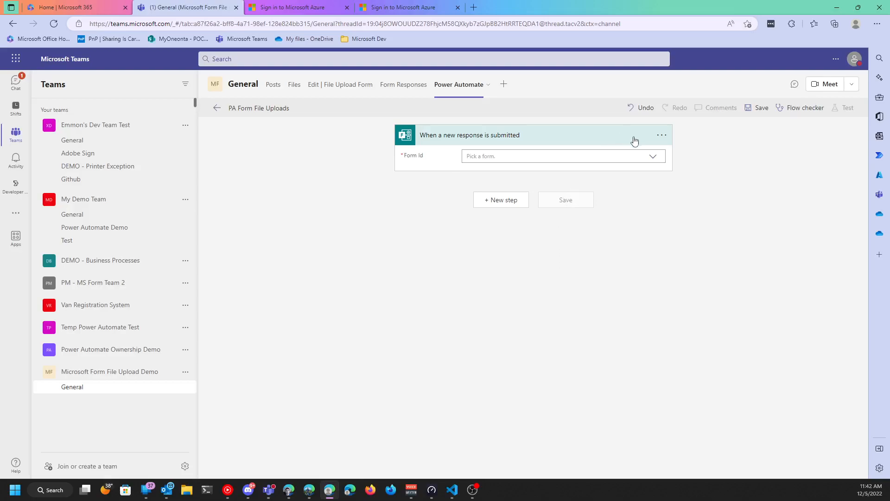
{"action": "left_click", "coordinate": [655, 157]}
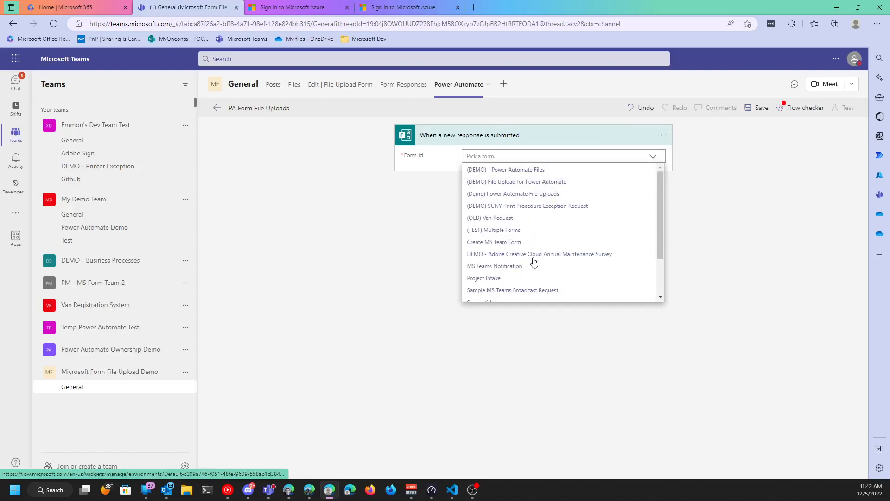
{"action": "scroll", "coordinate": [537, 292], "scroll_direction": "down", "scroll_amount": 2}
{"action": "scroll", "coordinate": [538, 292], "scroll_direction": "up", "scroll_amount": 2}
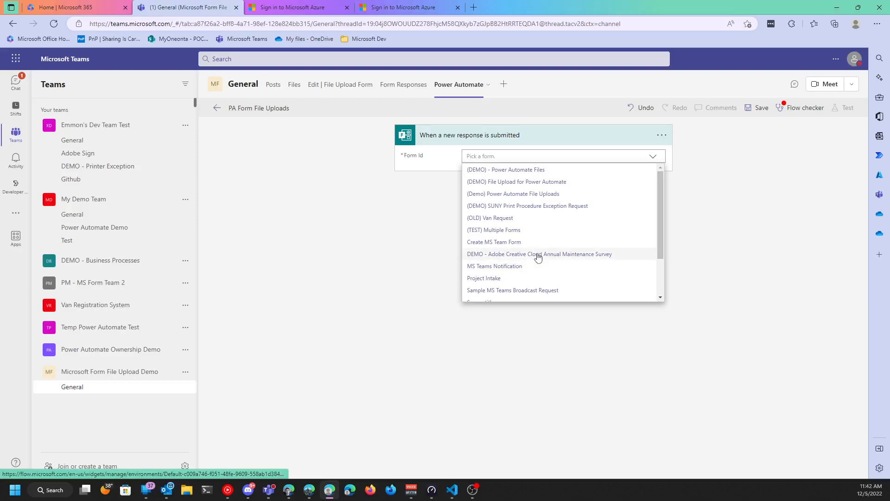
{"action": "scroll", "coordinate": [537, 262], "scroll_direction": "down", "scroll_amount": 2}
{"action": "left_click", "coordinate": [486, 296]}
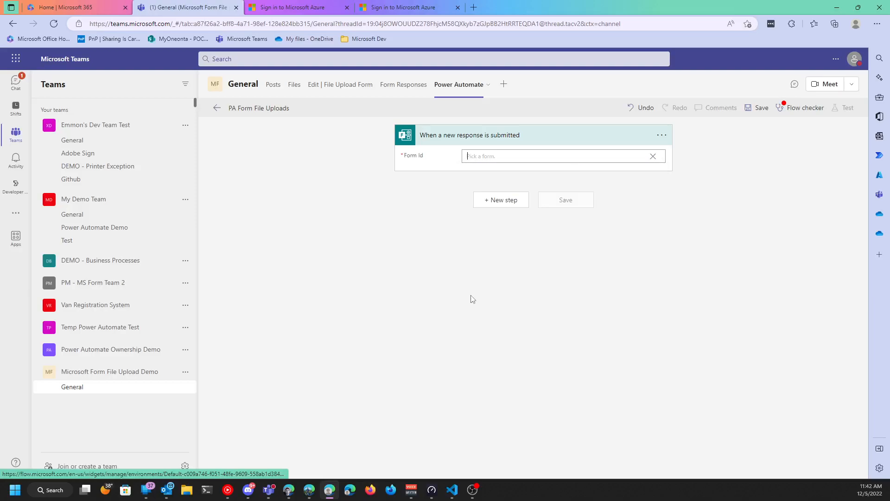
Copy the recorded form ID from the Visual Studio Code notes into the trigger's Form Id and try to save the flow
{"action": "left_click", "coordinate": [457, 490]}
{"action": "left_click_drag", "start_coordinate": [348, 49], "coordinate": [79, 48]}
{"action": "key", "text": "ctrl+c"}
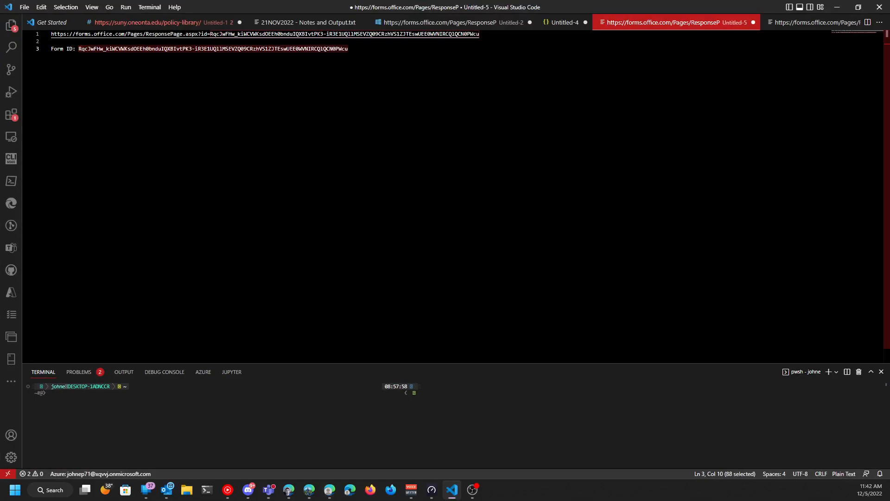
{"action": "left_click", "coordinate": [833, 8]}
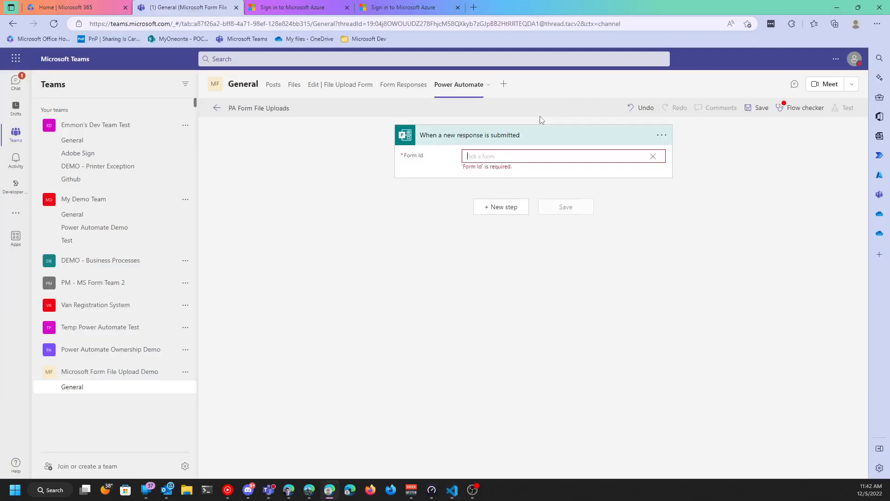
{"action": "left_click", "coordinate": [506, 149]}
{"action": "key", "text": "ctrl+v"}
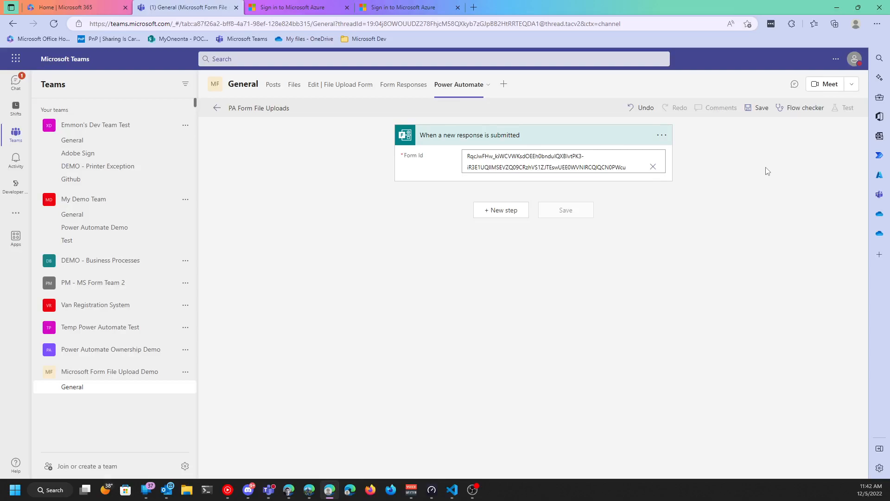
{"action": "left_click", "coordinate": [771, 112]}
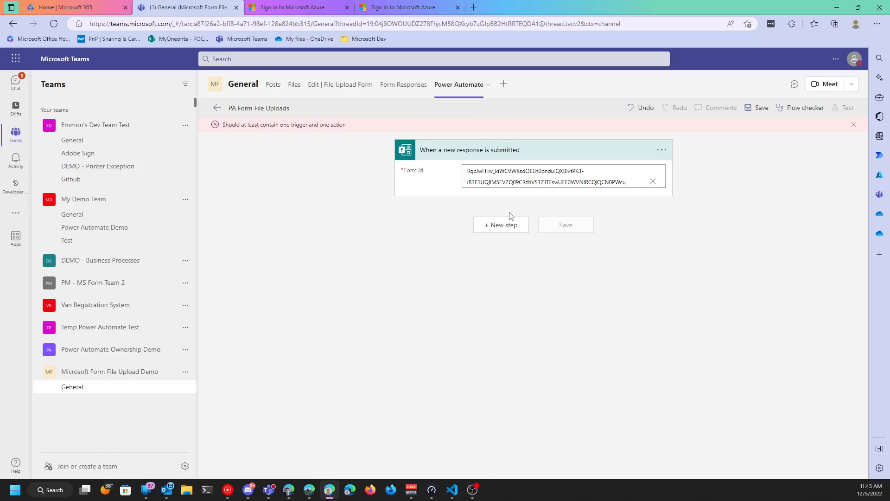
Add the Microsoft Forms action "Get response details" after the trigger
{"action": "left_click", "coordinate": [498, 224]}
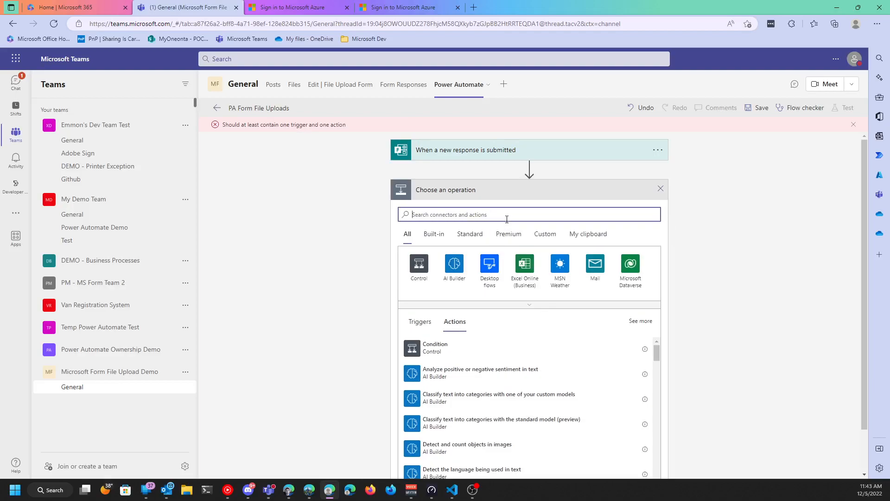
{"action": "type", "text": "Get re"}
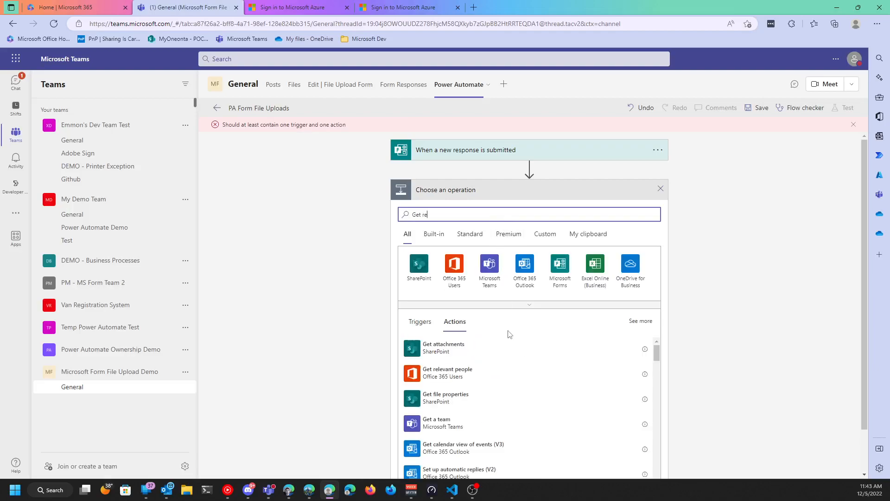
{"action": "type", "text": "spons"}
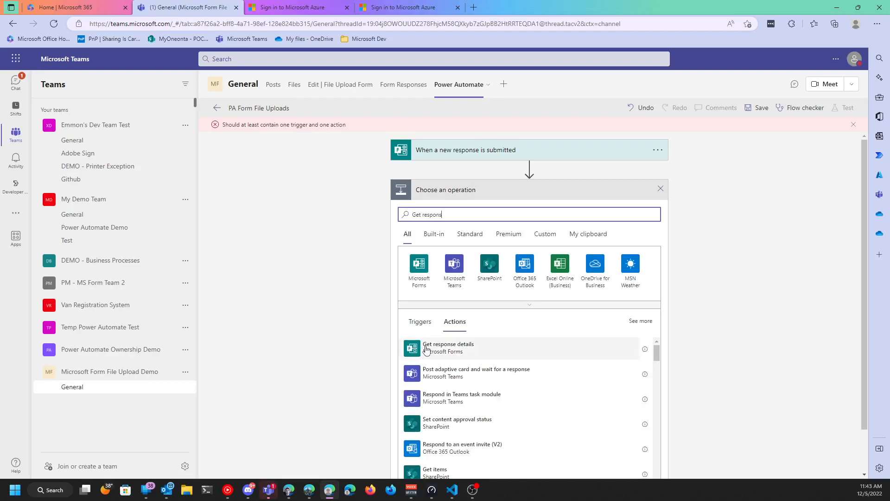
{"action": "left_click", "coordinate": [479, 352]}
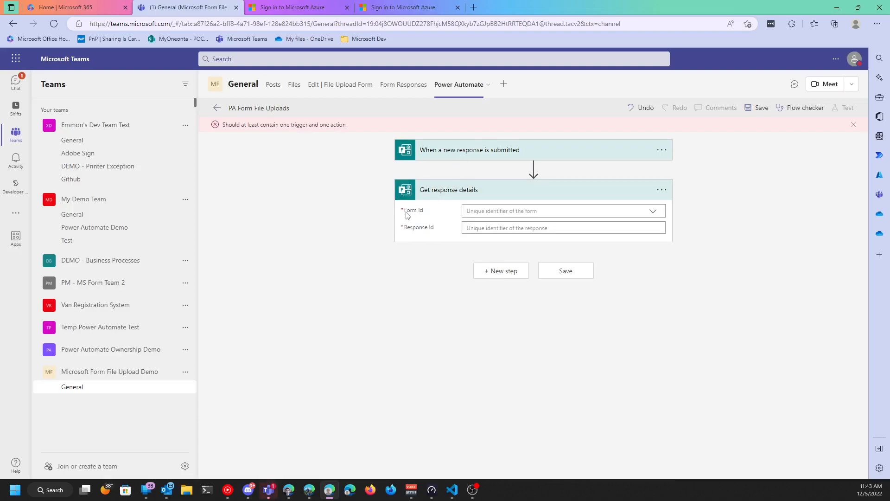
Set the Get response details action's Form Id to the recorded form ID and Response Id to the trigger's Response Id, and save the flow
{"action": "left_click", "coordinate": [502, 211]}
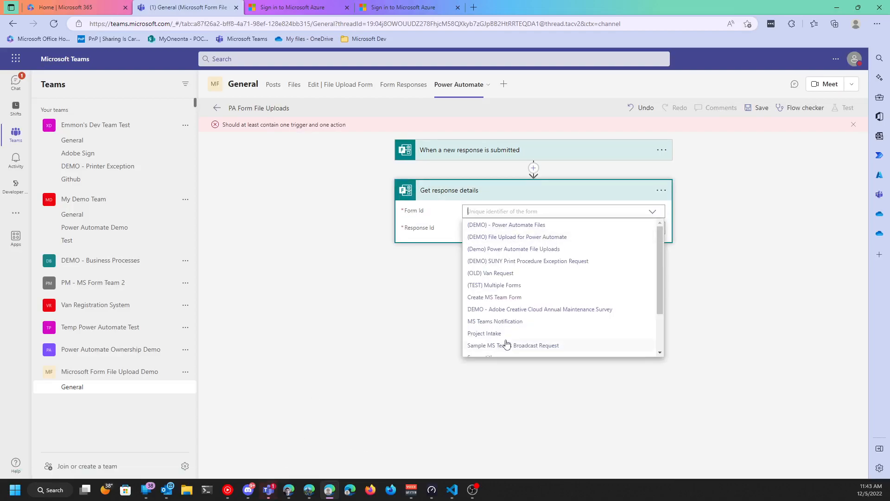
{"action": "scroll", "coordinate": [498, 345], "scroll_direction": "down", "scroll_amount": 2}
{"action": "left_click", "coordinate": [499, 352]}
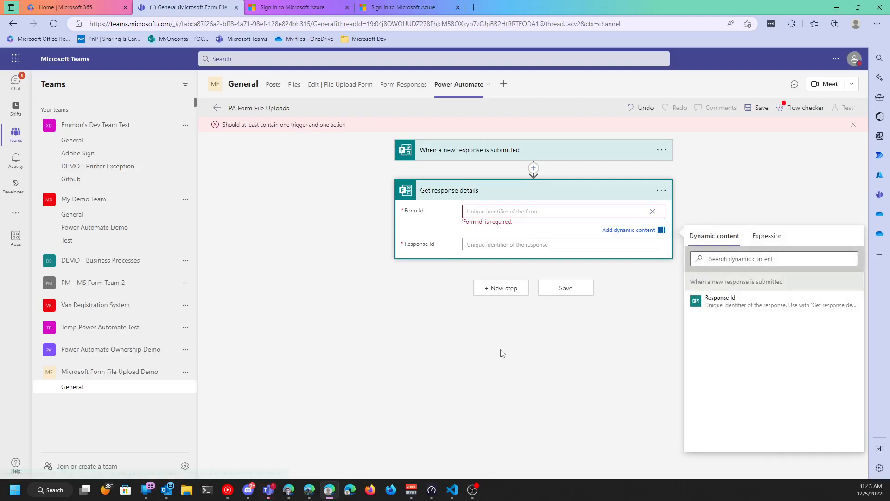
{"action": "type", "text": "RqcJwFHw_kiWCVWKsdOEEh0bndulQXBlvtPK3-iR3E1UQllMSEVZQ09CRzhVS1ZJTEswUEE0WVNIRCQlQCN0PWcu"}
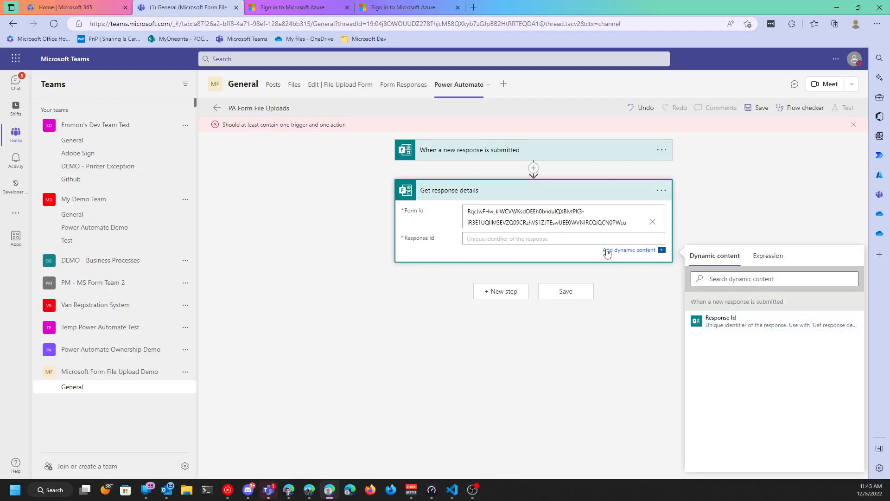
{"action": "left_click", "coordinate": [750, 324]}
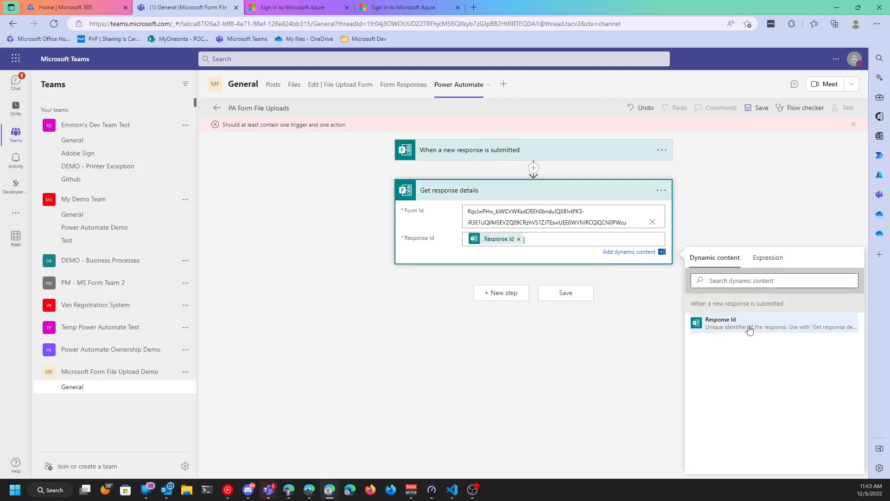
{"action": "left_click", "coordinate": [597, 358]}
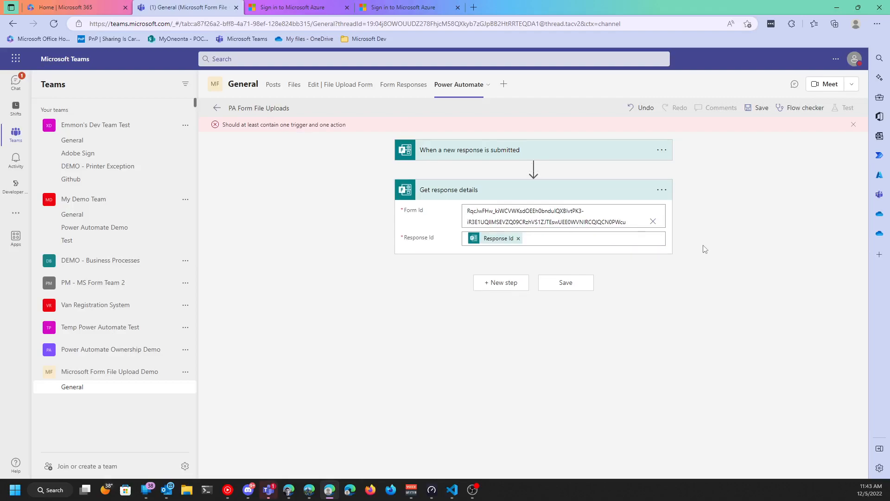
{"action": "left_click", "coordinate": [760, 112]}
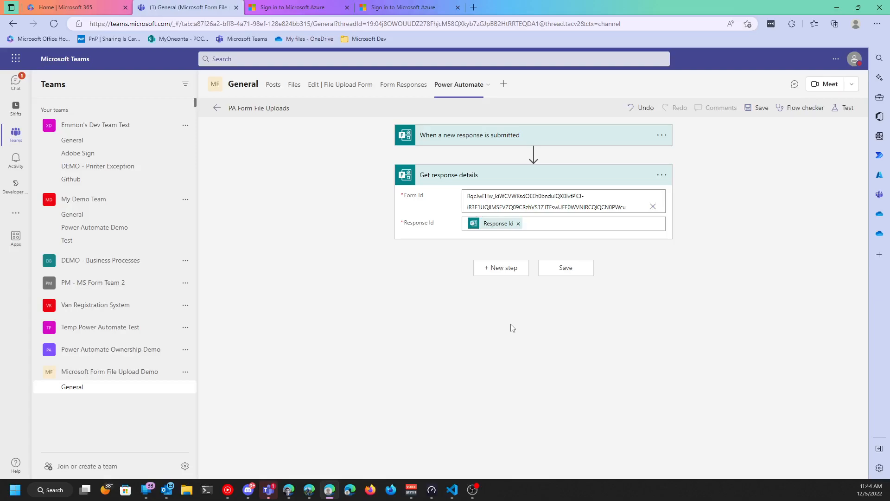
Add an Initialize variable action after Get response details
{"action": "left_click", "coordinate": [502, 269]}
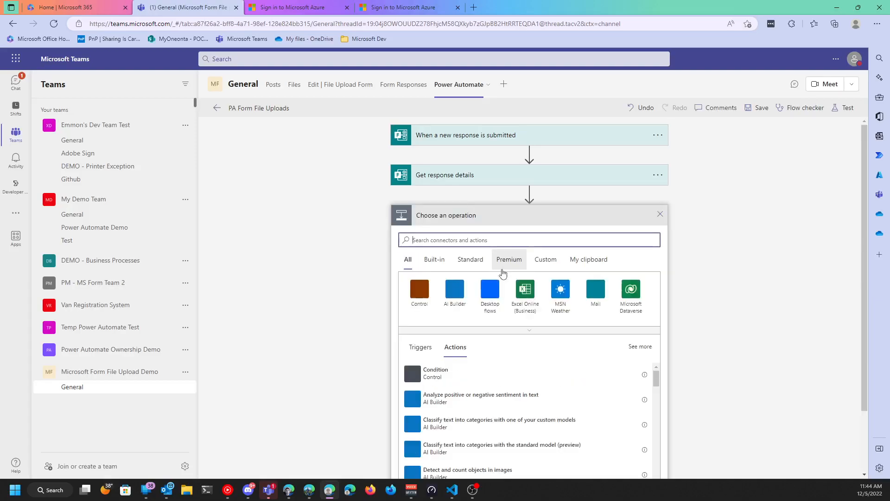
{"action": "type", "text": "V"}
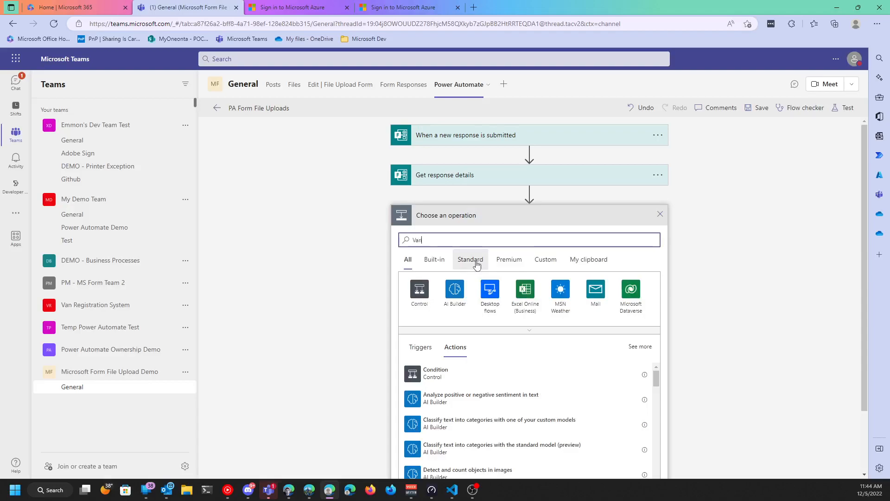
{"action": "type", "text": "ariab"}
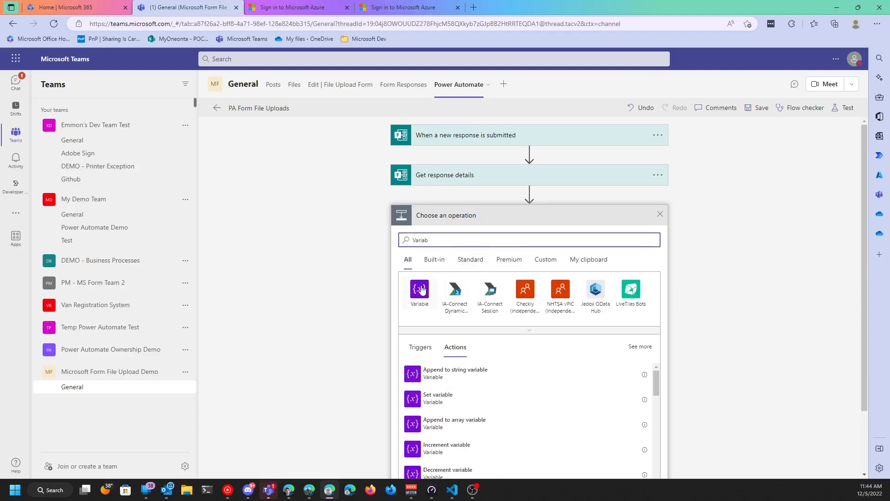
{"action": "left_click", "coordinate": [419, 290]}
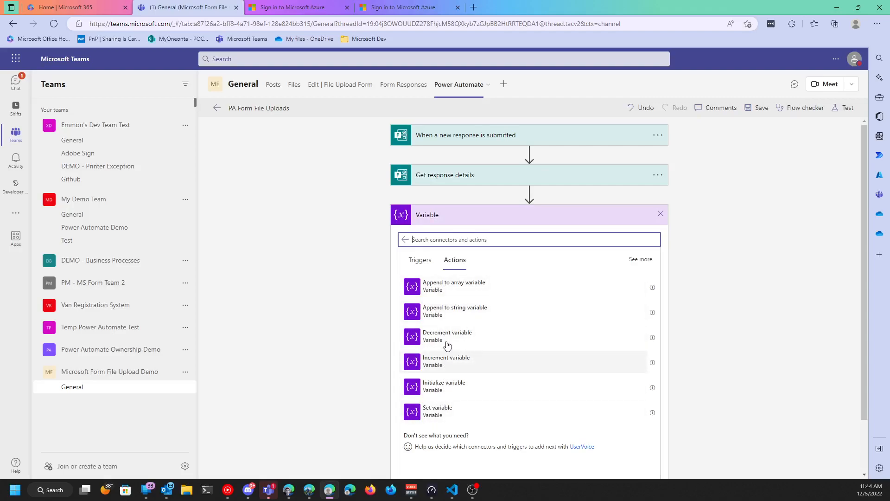
{"action": "left_click", "coordinate": [445, 390]}
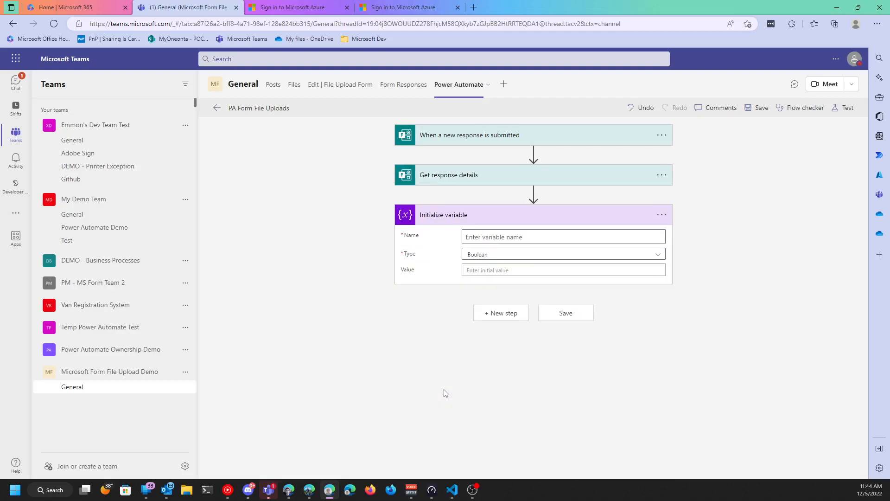
Name the variable File_1 and set its type to String
{"action": "left_click", "coordinate": [472, 233]}
{"action": "type", "text": "F"}
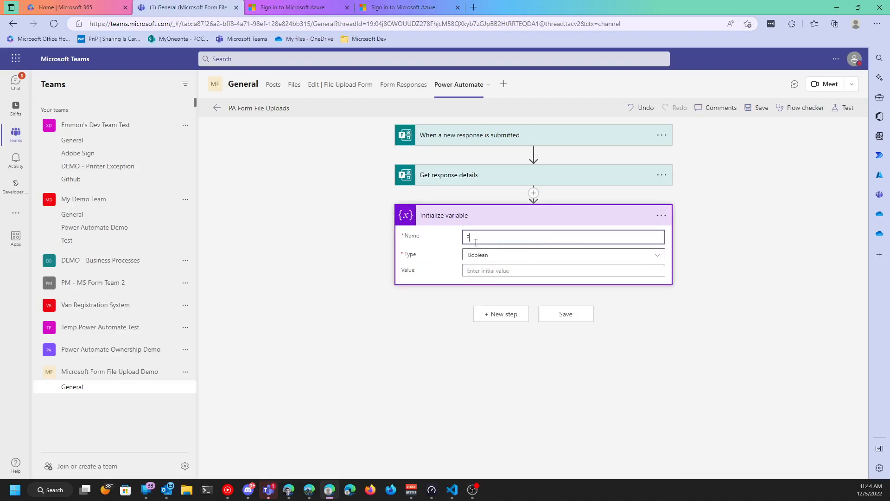
{"action": "type", "text": "ile_1"}
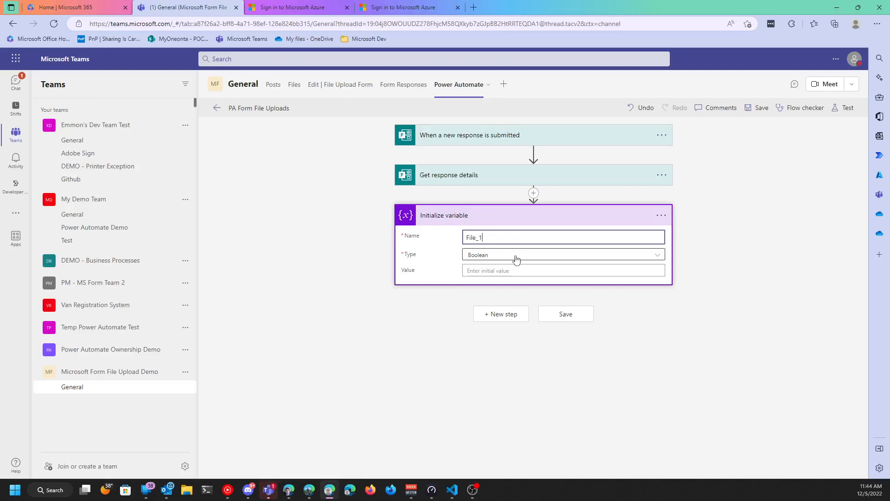
{"action": "left_click", "coordinate": [515, 255]}
{"action": "left_click", "coordinate": [491, 318]}
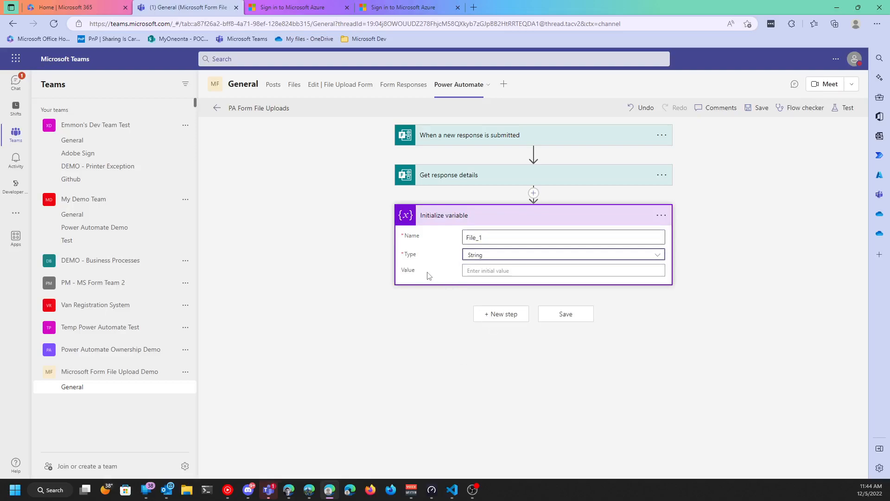
{"action": "left_click", "coordinate": [487, 274]}
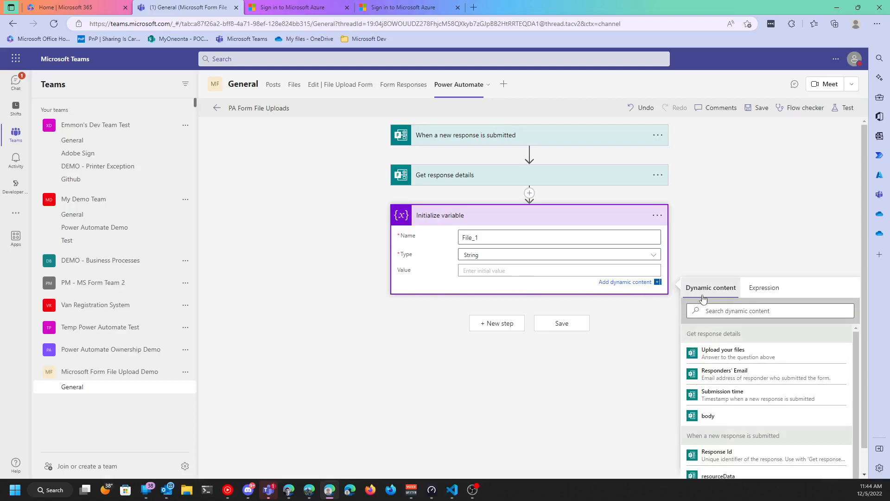
{"action": "left_click", "coordinate": [776, 296]}
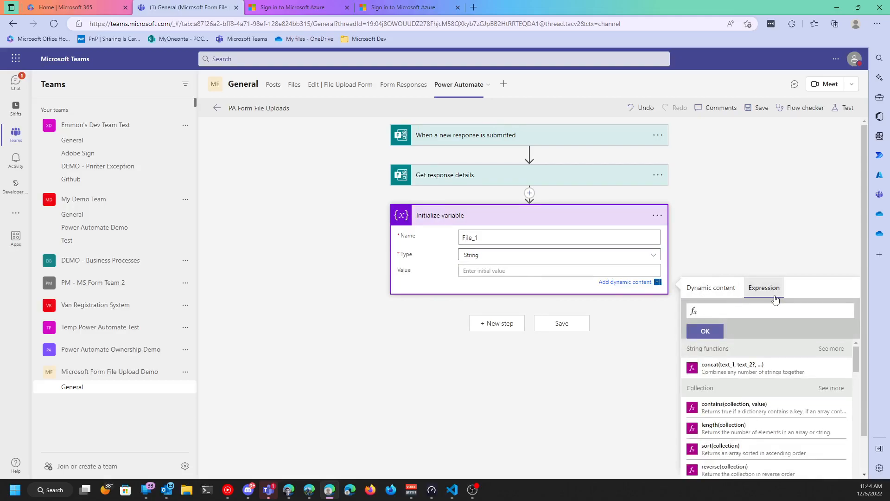
{"action": "type", "text": "null"}
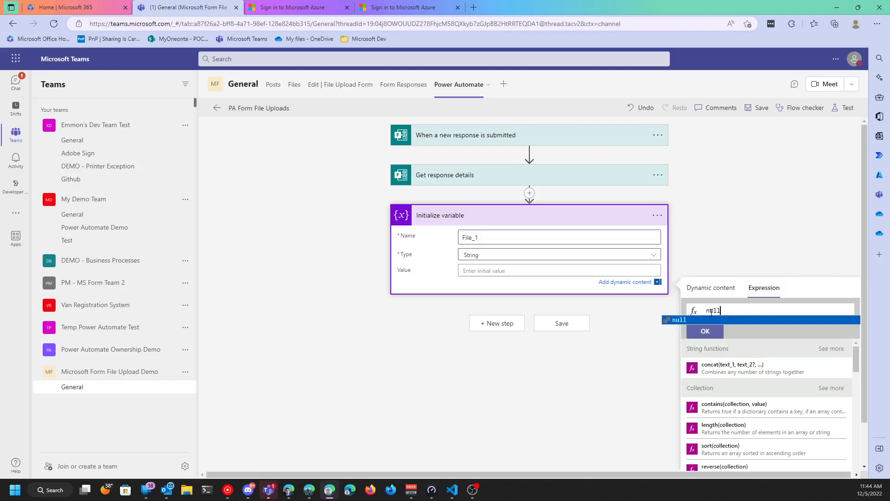
{"action": "left_click", "coordinate": [680, 321]}
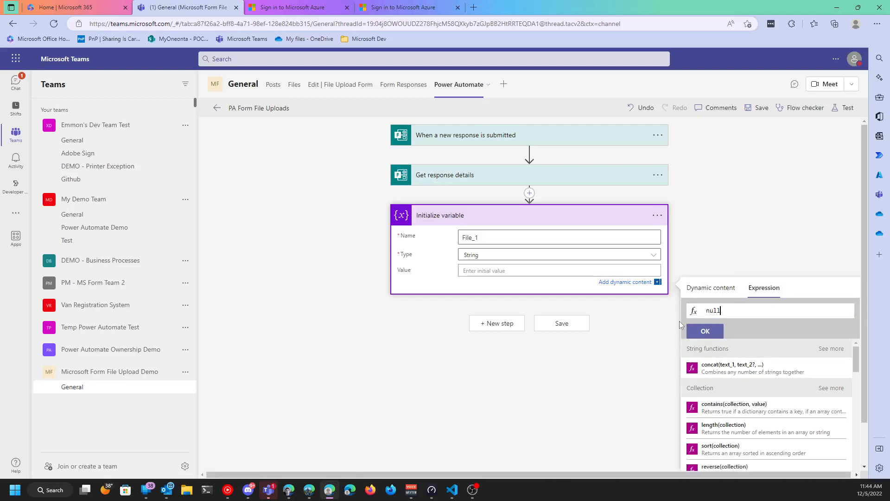
{"action": "left_click", "coordinate": [704, 331]}
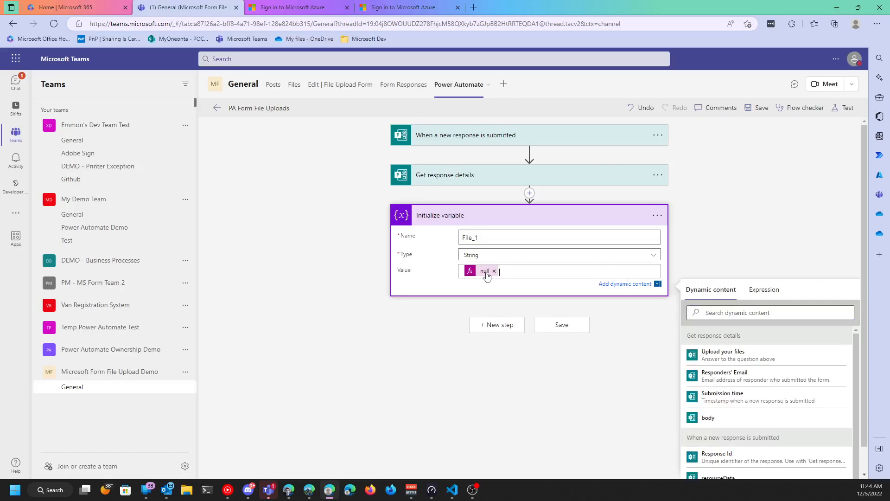
{"action": "left_click", "coordinate": [495, 271]}
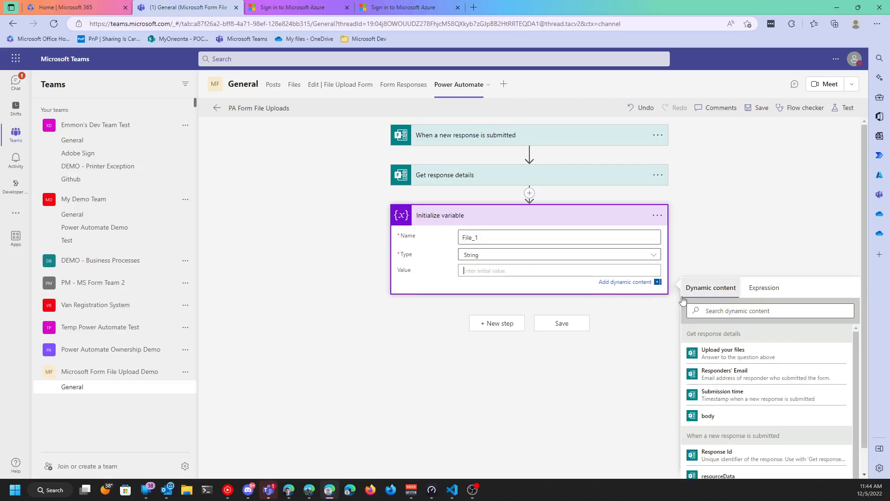
Set the initial value of the File_1 variable to the expression null
{"action": "left_click", "coordinate": [759, 290]}
{"action": "type", "text": "n"}
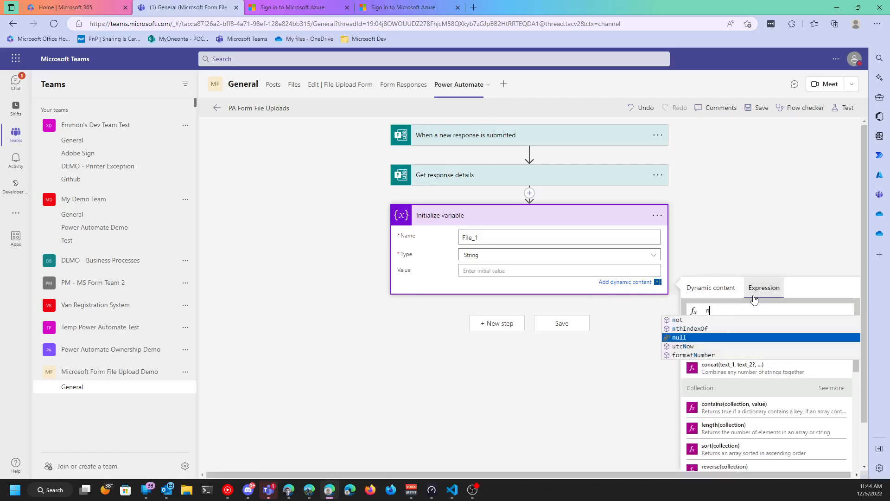
{"action": "type", "text": "ull"}
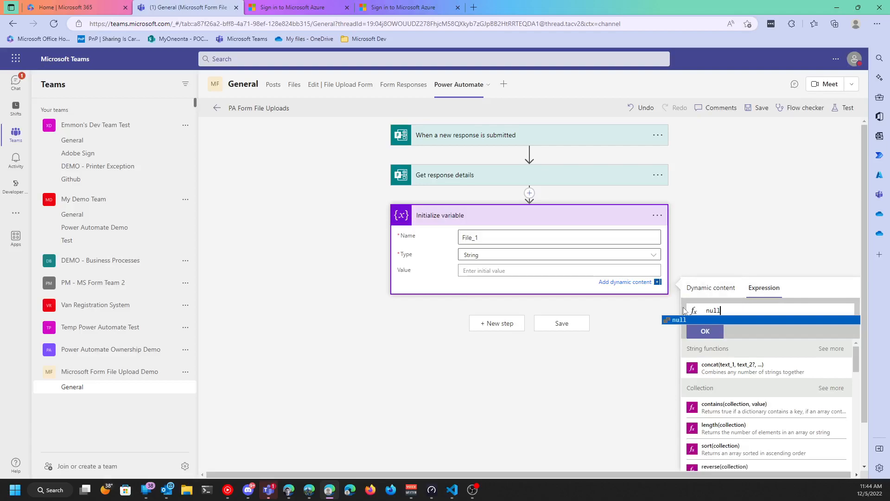
{"action": "left_click", "coordinate": [677, 320]}
{"action": "left_click", "coordinate": [712, 330]}
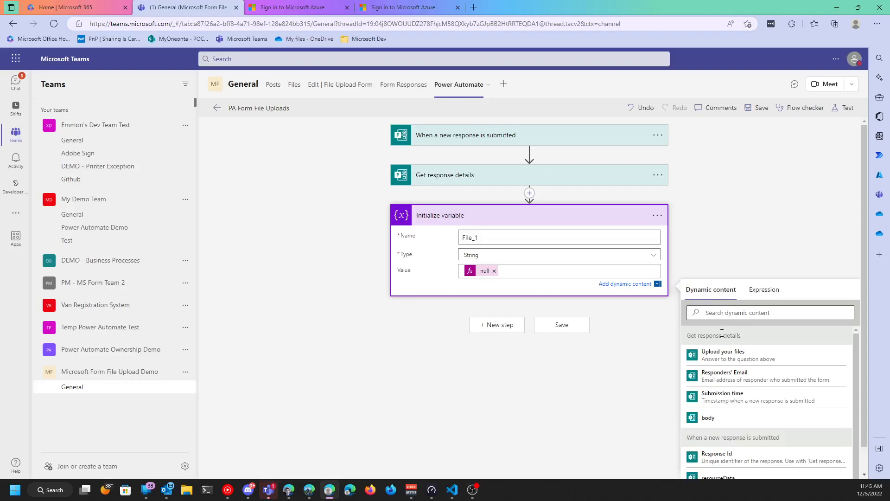
{"action": "left_click", "coordinate": [726, 245]}
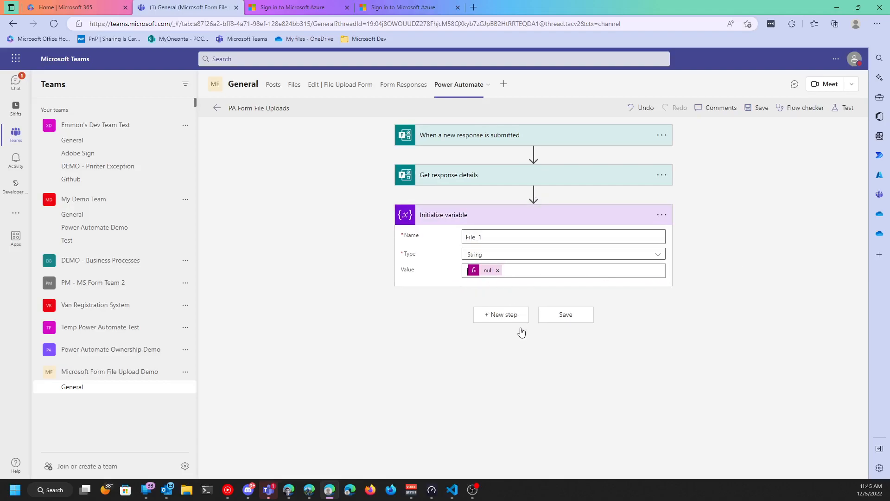
Rename the Initialize variable action to "Initialize variable: File 1"
{"action": "left_click", "coordinate": [662, 215]}
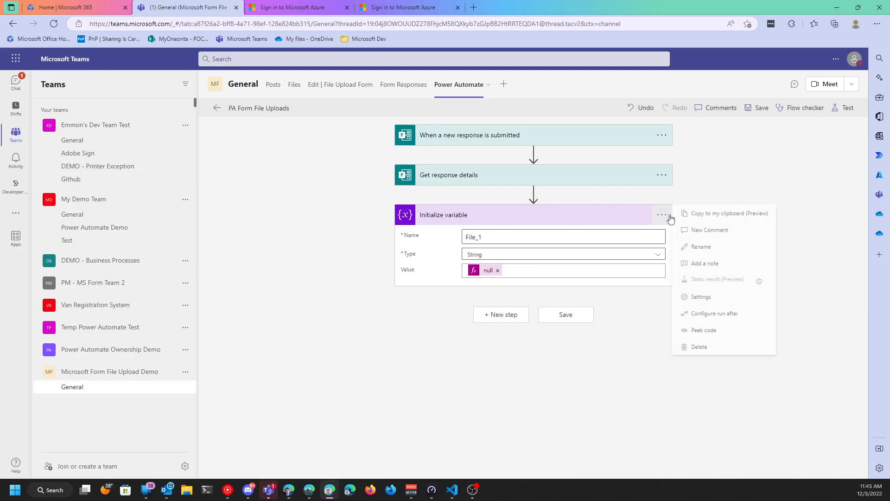
{"action": "left_click", "coordinate": [681, 246]}
{"action": "left_click", "coordinate": [517, 219]}
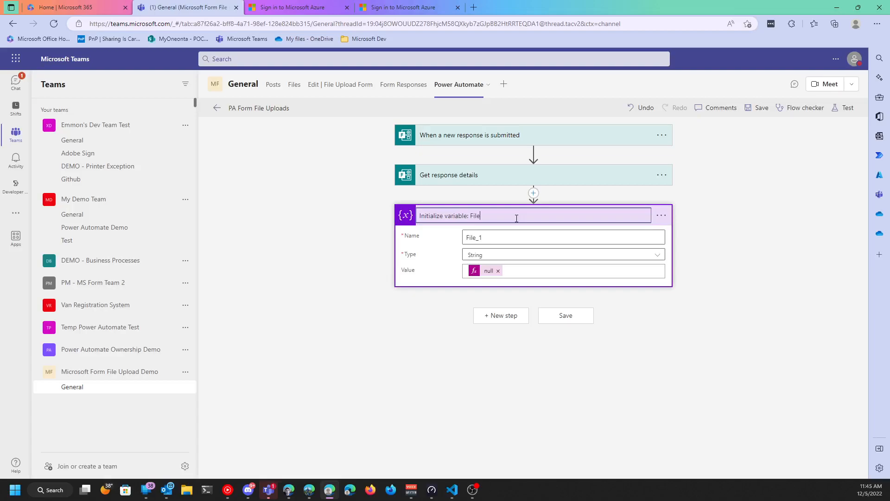
Copy the "Initialize variable: File 1" action to the flow clipboard and insert the copy as the next step
{"action": "left_click", "coordinate": [661, 215]}
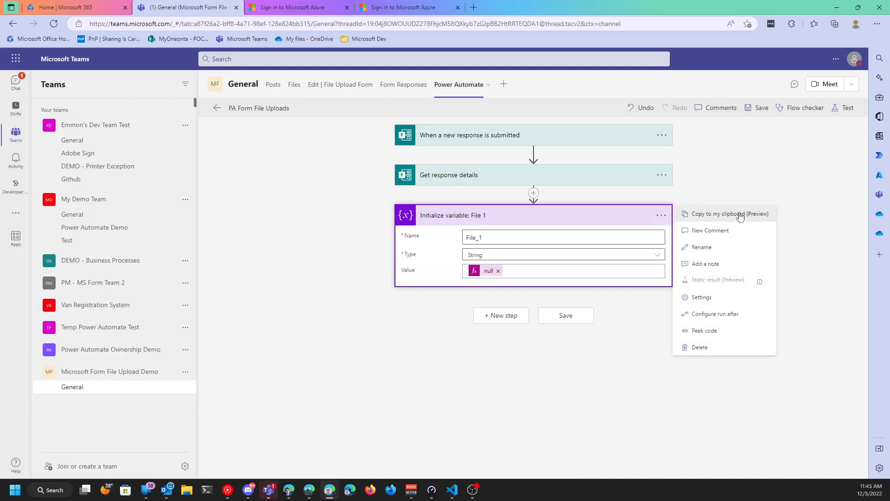
{"action": "left_click", "coordinate": [616, 212]}
{"action": "left_click", "coordinate": [617, 213]}
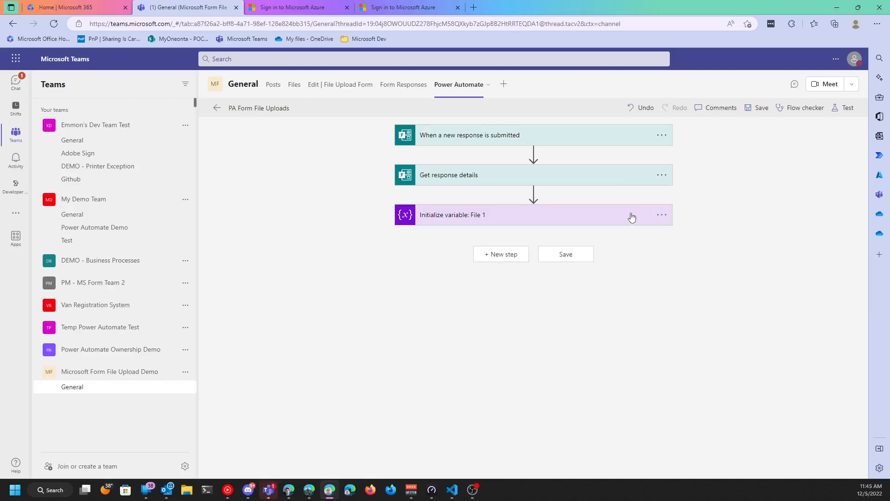
{"action": "left_click", "coordinate": [632, 217]}
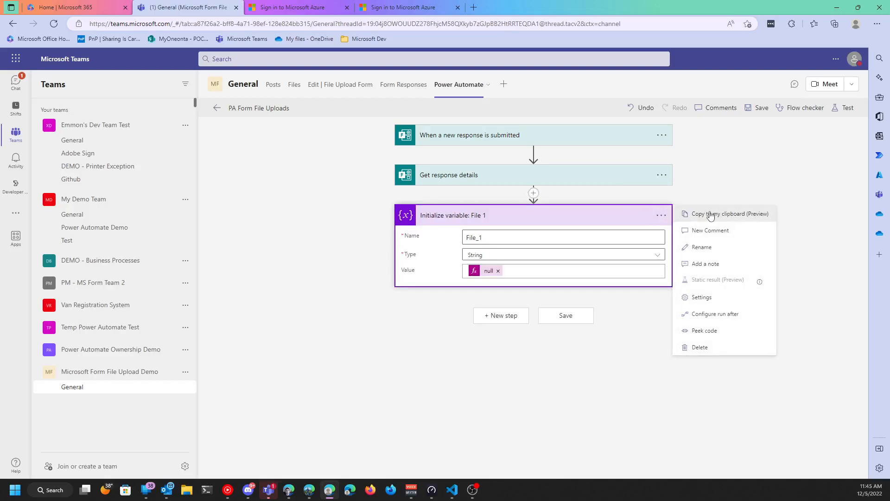
{"action": "left_click", "coordinate": [712, 215]}
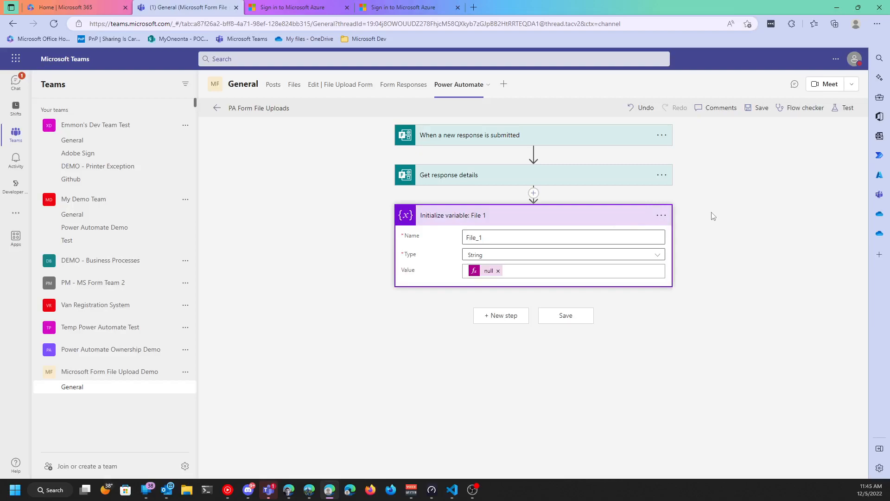
{"action": "left_click", "coordinate": [513, 314]}
{"action": "left_click", "coordinate": [591, 306]}
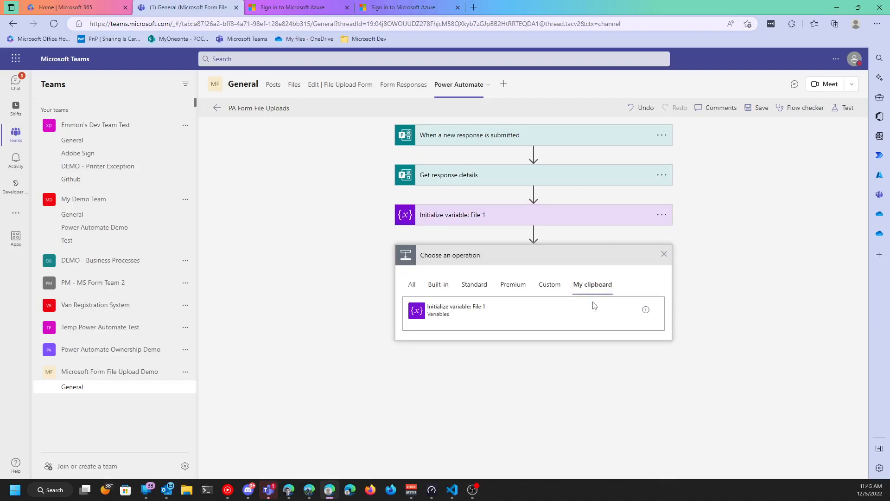
{"action": "left_click", "coordinate": [429, 311]}
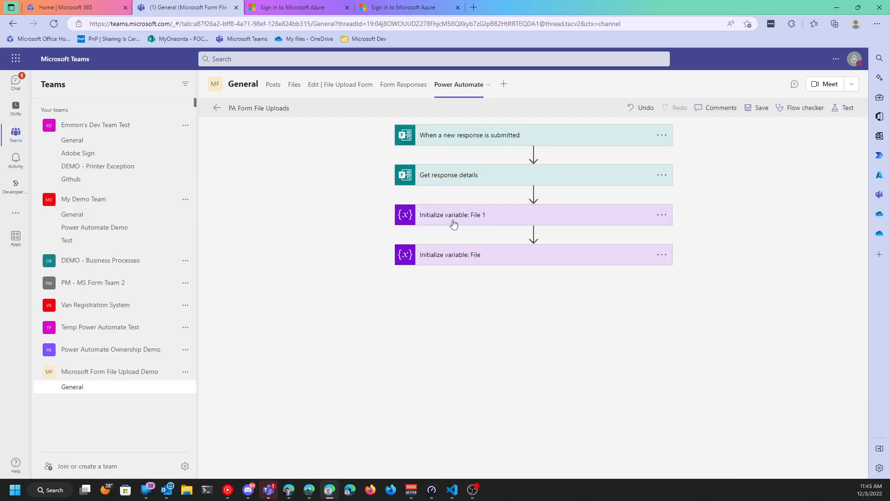
Change the copied action's variable name to File_2 and rename the action to "Initialize variable: File 2"
{"action": "left_click", "coordinate": [479, 256]}
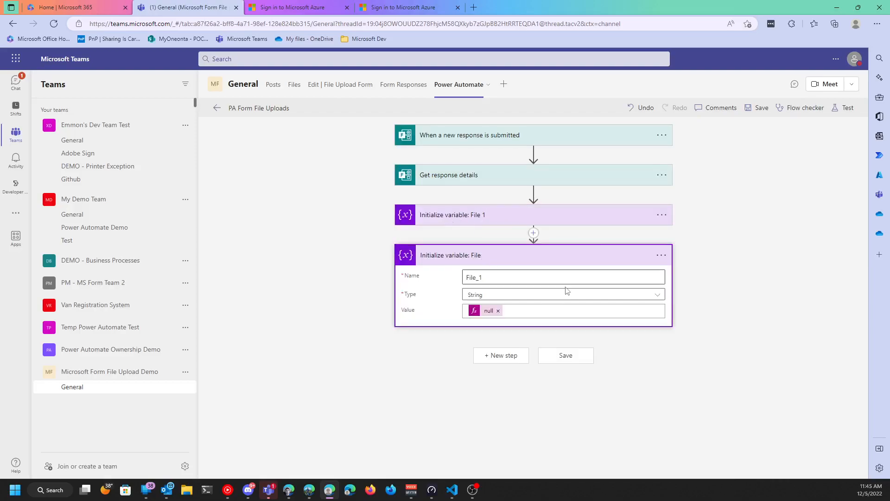
{"action": "left_click", "coordinate": [514, 282]}
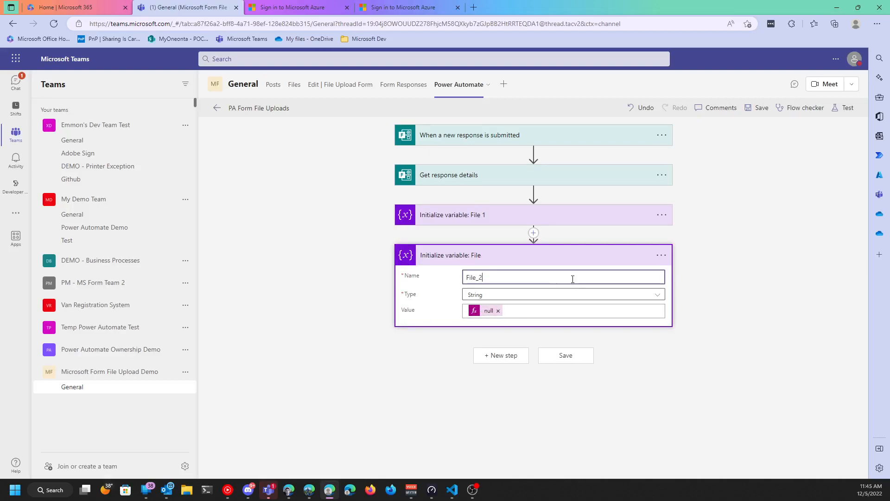
{"action": "left_click", "coordinate": [661, 256]}
{"action": "left_click", "coordinate": [719, 287]}
{"action": "left_click", "coordinate": [545, 258]}
{"action": "type", "text": "2"}
{"action": "key", "text": "Return"}
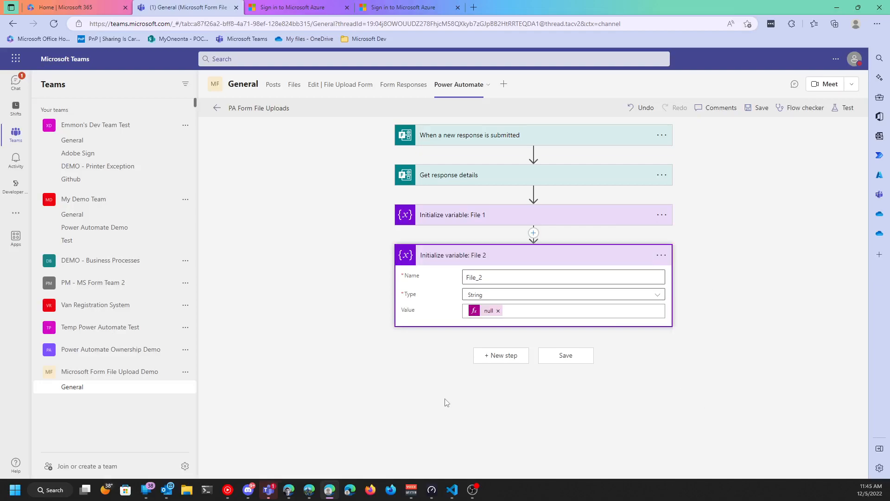
Add another Initialize variable action after "Initialize variable: File 2"
{"action": "left_click", "coordinate": [501, 356]}
{"action": "type", "text": "Var"}
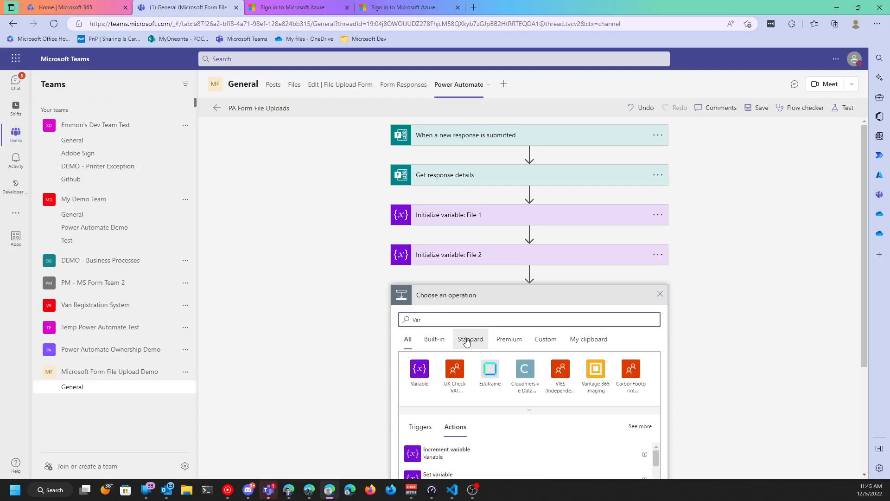
{"action": "left_click", "coordinate": [420, 368]}
{"action": "scroll", "coordinate": [362, 413], "scroll_direction": "down", "scroll_amount": 3}
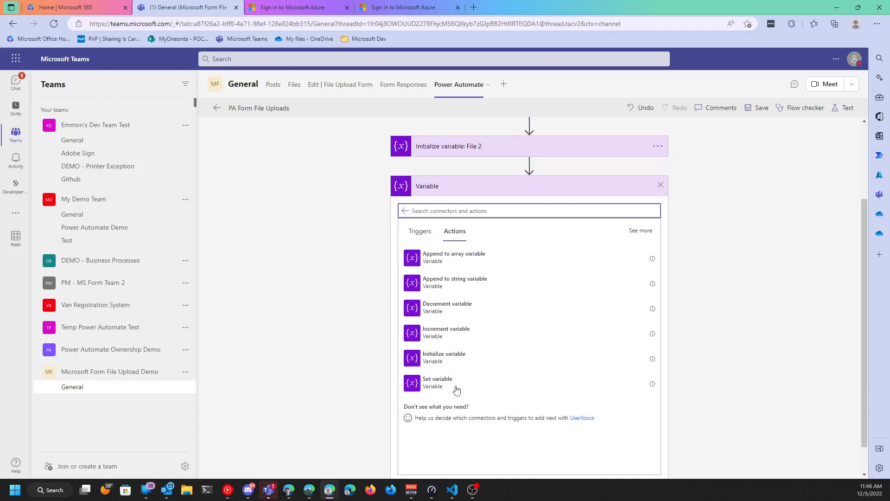
{"action": "left_click", "coordinate": [443, 359]}
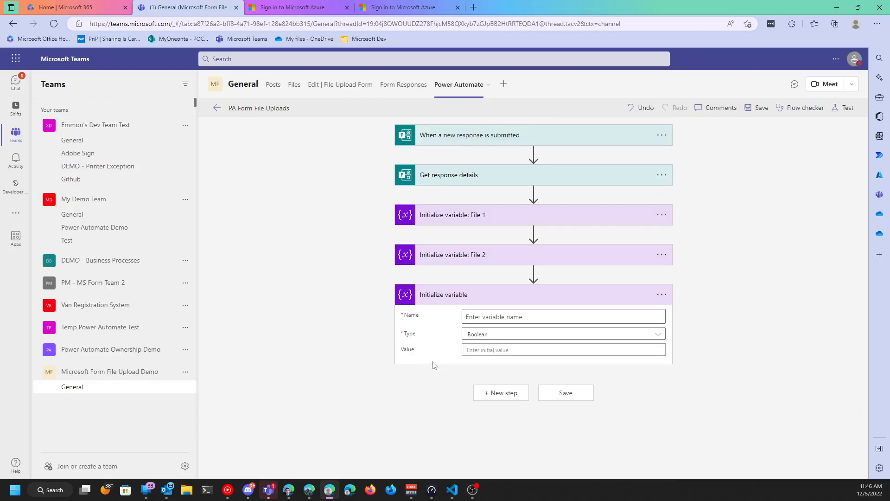
Name the new variable Count and rename its action to "Initialize variable: Count"
{"action": "left_click", "coordinate": [534, 315]}
{"action": "type", "text": "Count"}
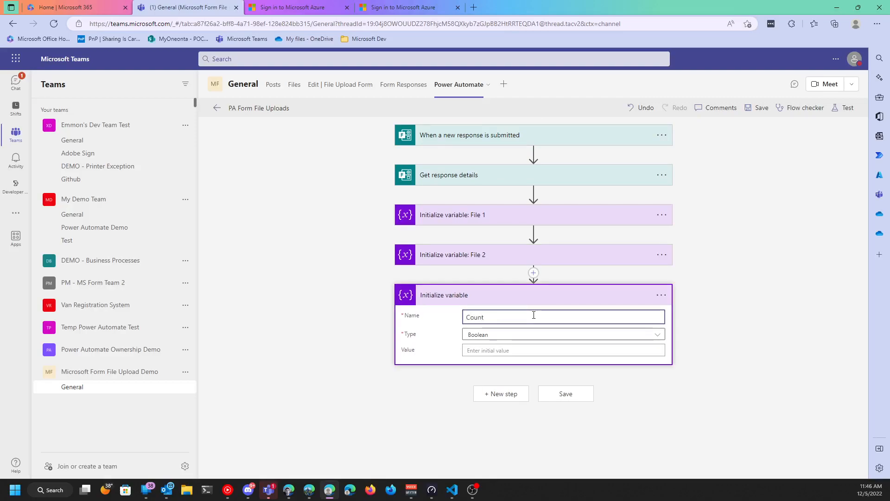
{"action": "left_click", "coordinate": [662, 295]}
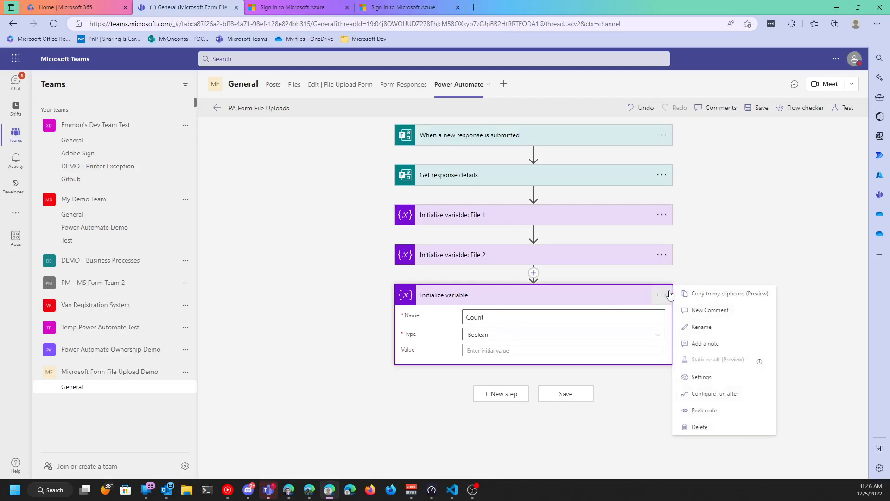
{"action": "left_click", "coordinate": [725, 326]}
{"action": "left_click", "coordinate": [539, 295]}
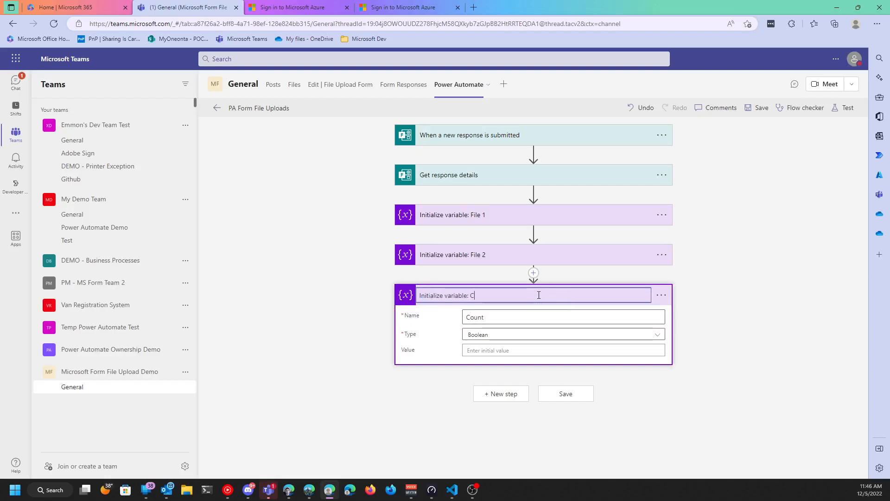
Set the Count variable's type to Integer and its initial value to 1
{"action": "left_click", "coordinate": [547, 334]}
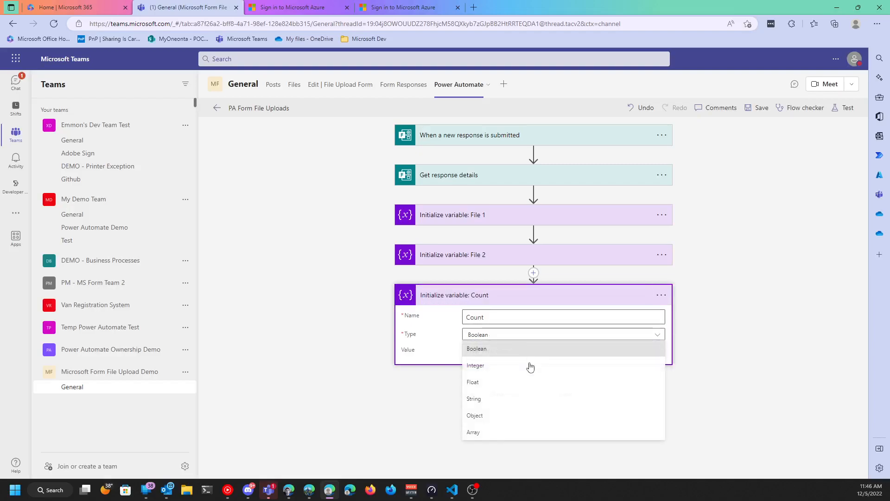
{"action": "left_click", "coordinate": [507, 364]}
{"action": "left_click", "coordinate": [508, 351]}
{"action": "type", "text": "1"}
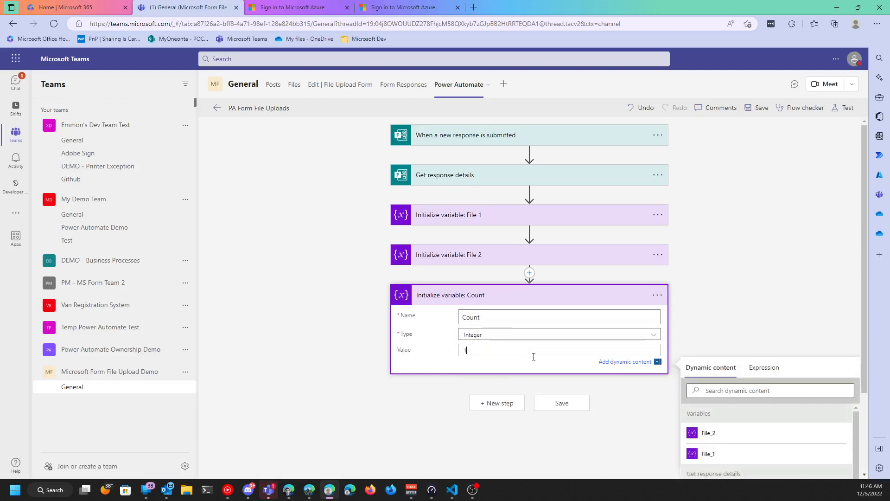
{"action": "left_click", "coordinate": [436, 414]}
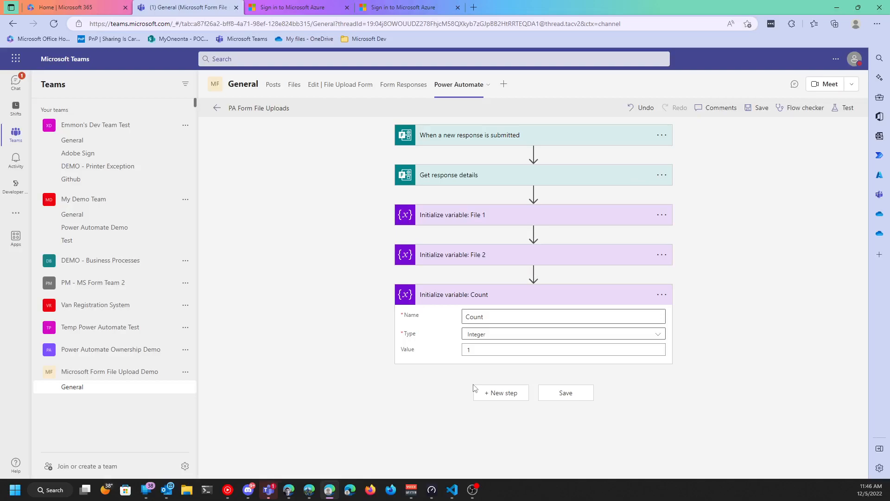
Add the Office 365 Users action "Get user profile (V2)" after "Initialize variable: Count"
{"action": "left_click", "coordinate": [493, 395]}
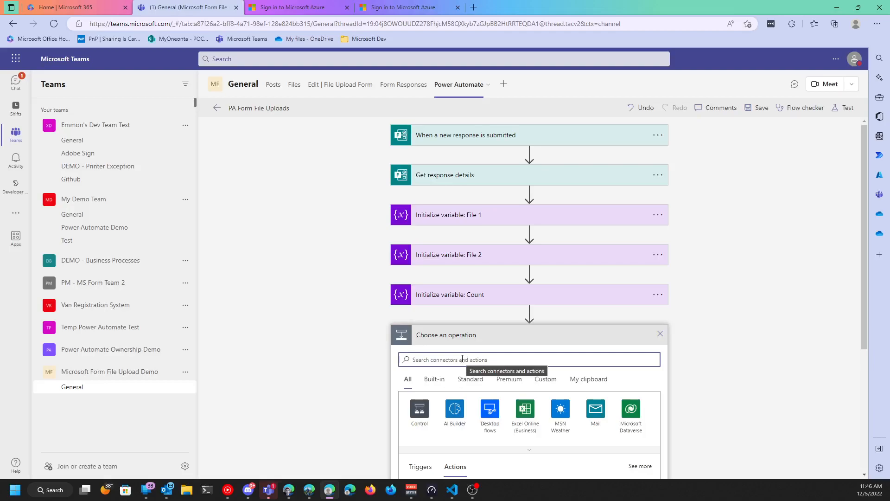
{"action": "type", "text": "o"}
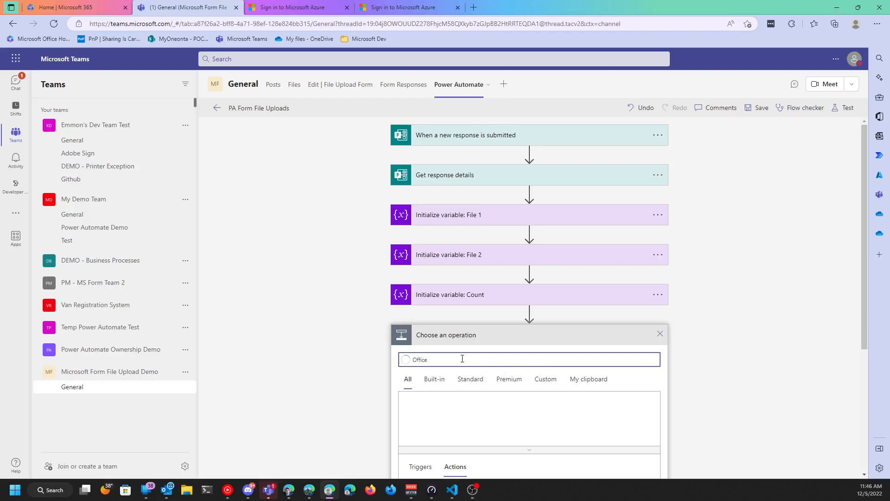
{"action": "left_click", "coordinate": [454, 431]}
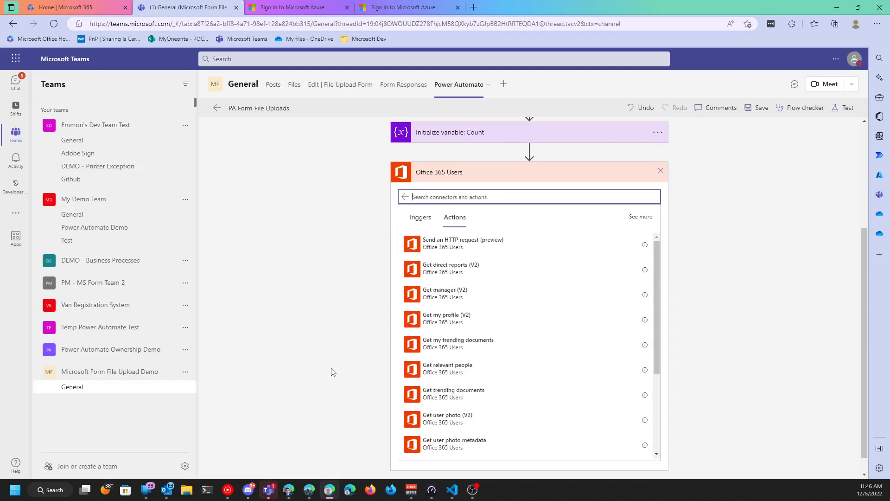
{"action": "scroll", "coordinate": [471, 371], "scroll_direction": "down", "scroll_amount": 3}
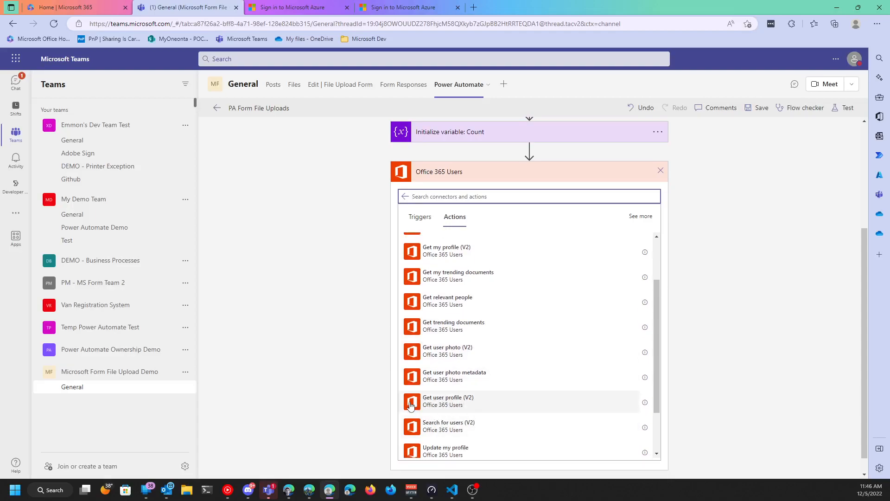
{"action": "left_click", "coordinate": [433, 406]}
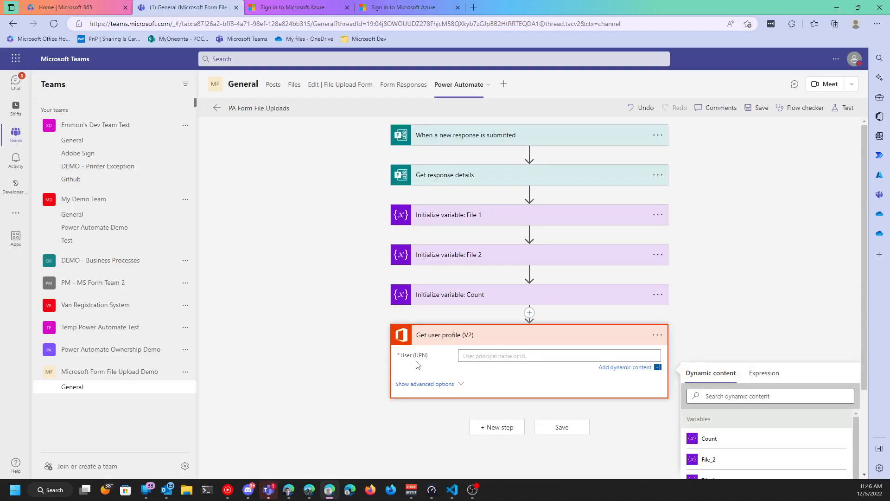
Set the User (UPN) of Get user profile (V2) to the Responders' Email dynamic value from Get response details
{"action": "scroll", "coordinate": [769, 286], "scroll_direction": "down", "scroll_amount": 3}
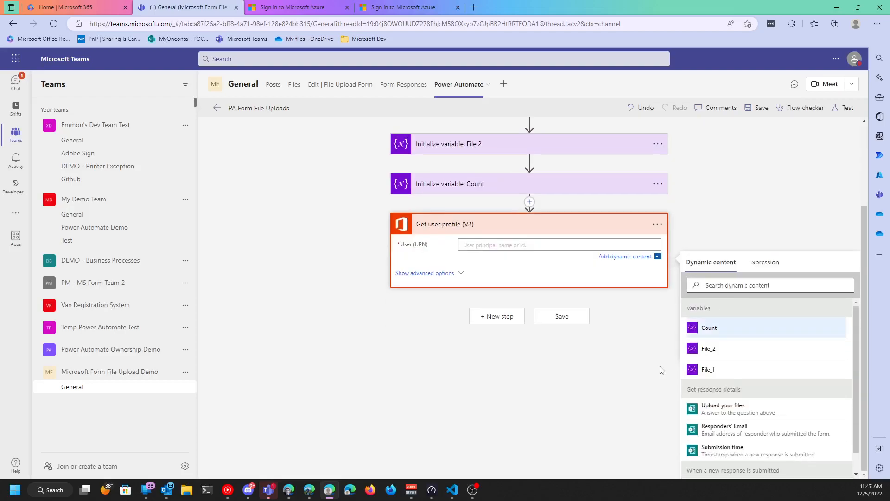
{"action": "left_click", "coordinate": [755, 433]}
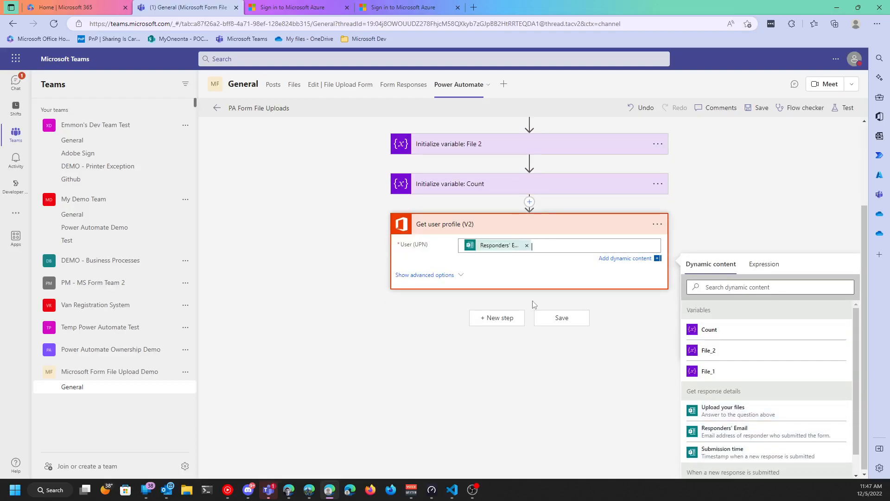
{"action": "left_click", "coordinate": [306, 309]}
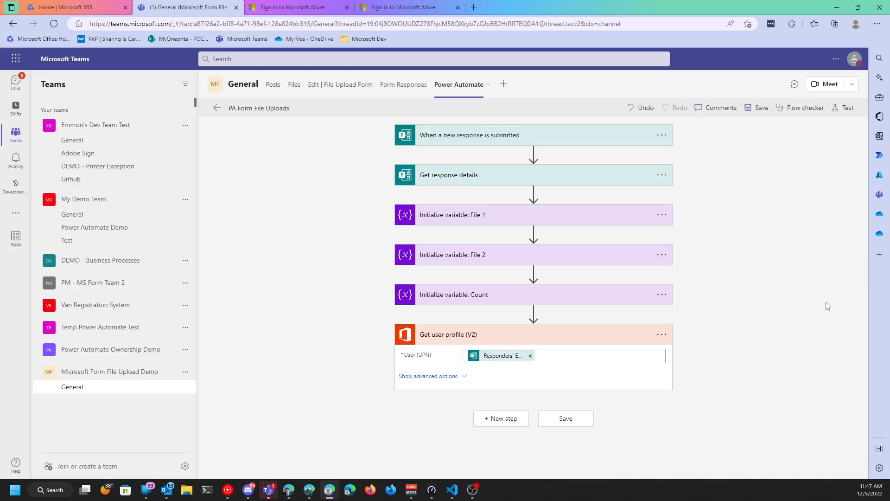
Add a SharePoint "Create item" action after Get user profile (V2)
{"action": "left_click", "coordinate": [517, 419]}
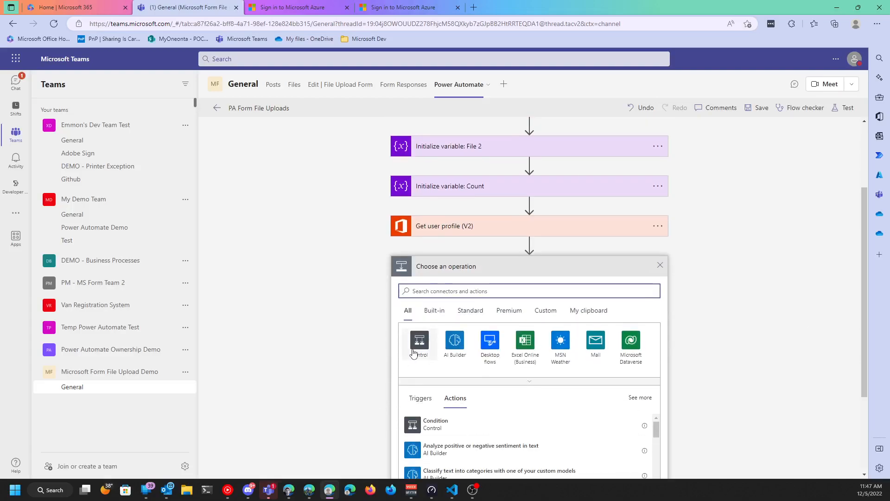
{"action": "type", "text": "Share"}
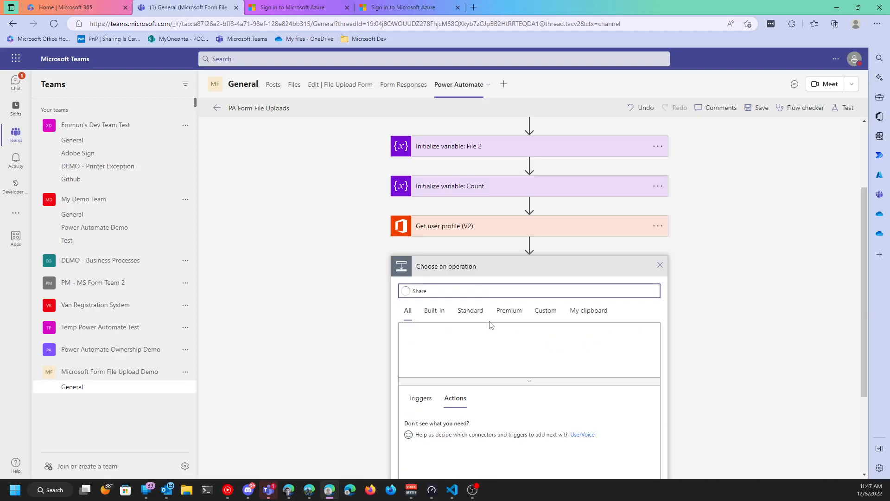
{"action": "left_click", "coordinate": [419, 342]}
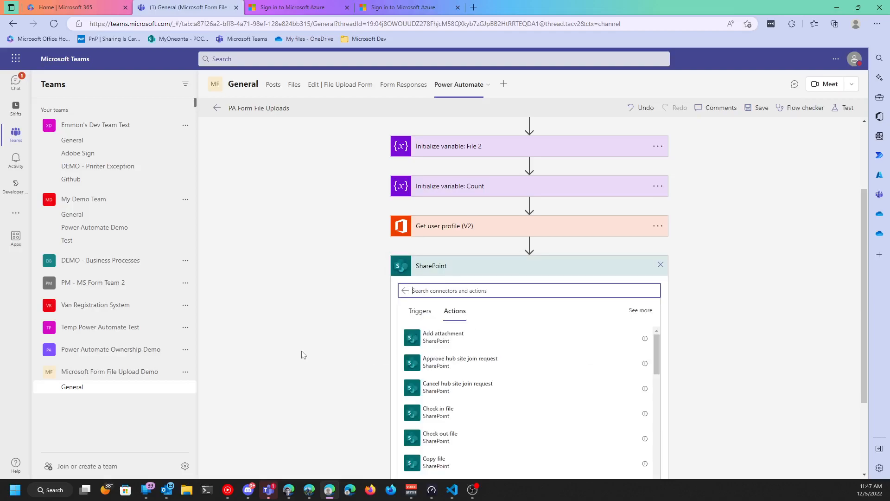
{"action": "scroll", "coordinate": [294, 377], "scroll_direction": "down", "scroll_amount": 2}
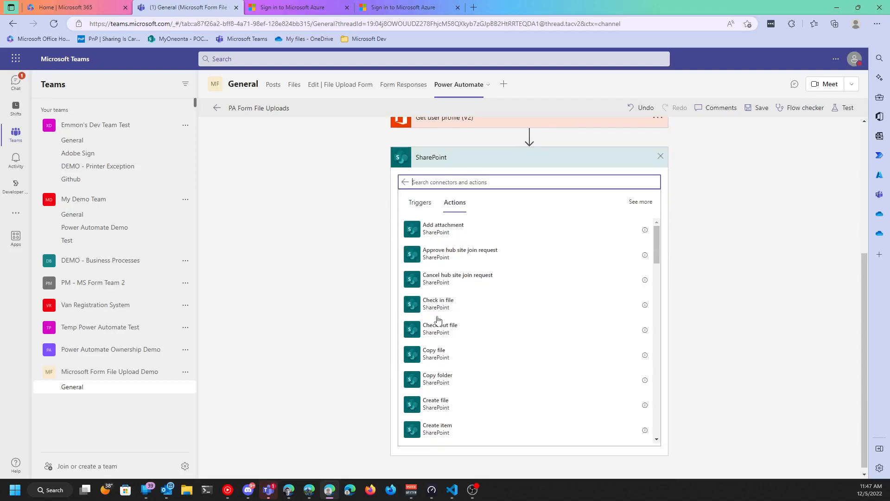
{"action": "left_click", "coordinate": [463, 432]}
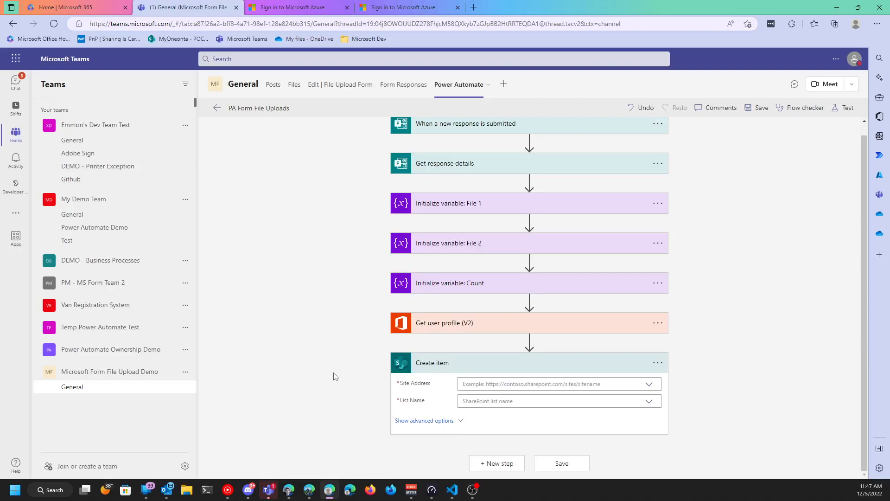
Point the Create item action to the Microsoft Form File Upload Demo site and its Form Responses list
{"action": "left_click", "coordinate": [649, 384]}
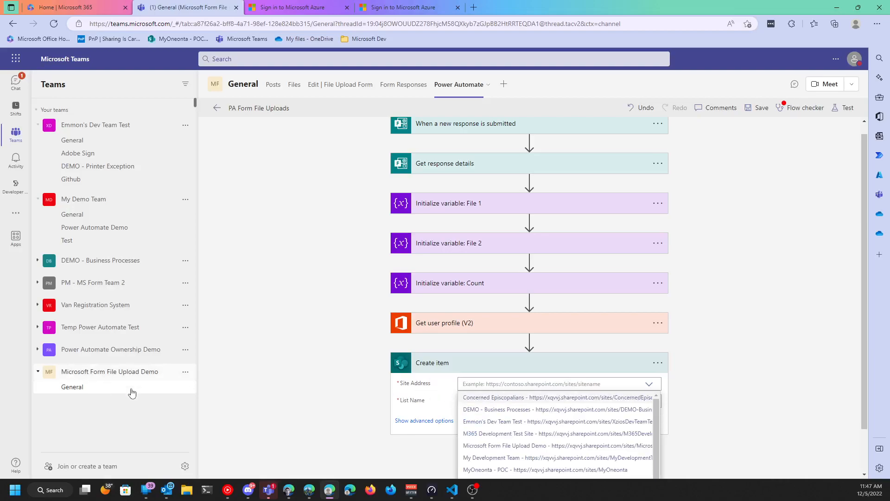
{"action": "scroll", "coordinate": [544, 433], "scroll_direction": "down", "scroll_amount": 1}
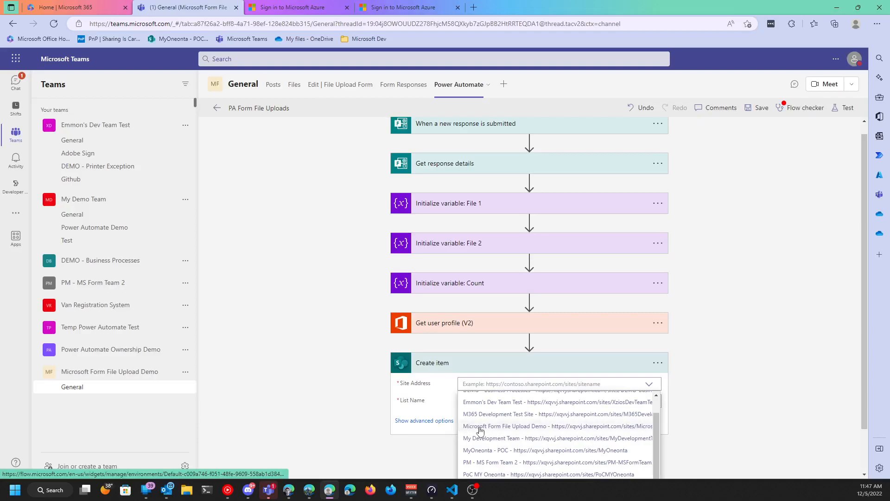
{"action": "left_click", "coordinate": [519, 432]}
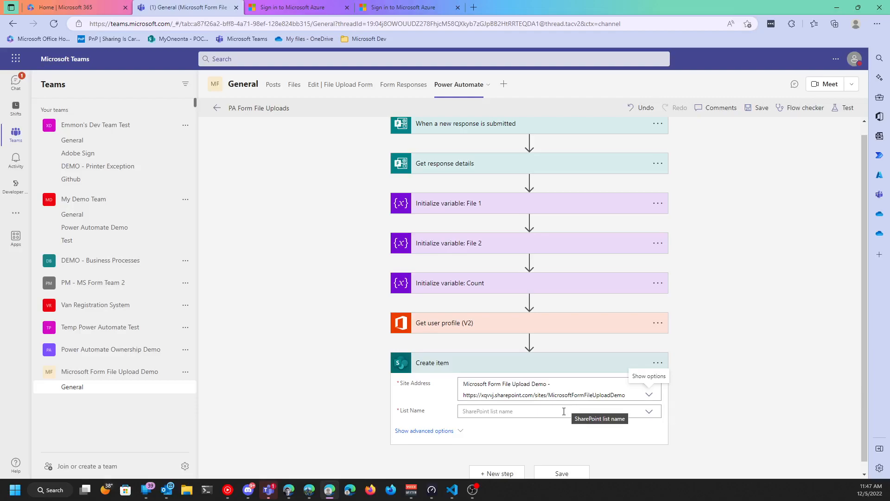
{"action": "left_click", "coordinate": [635, 415]}
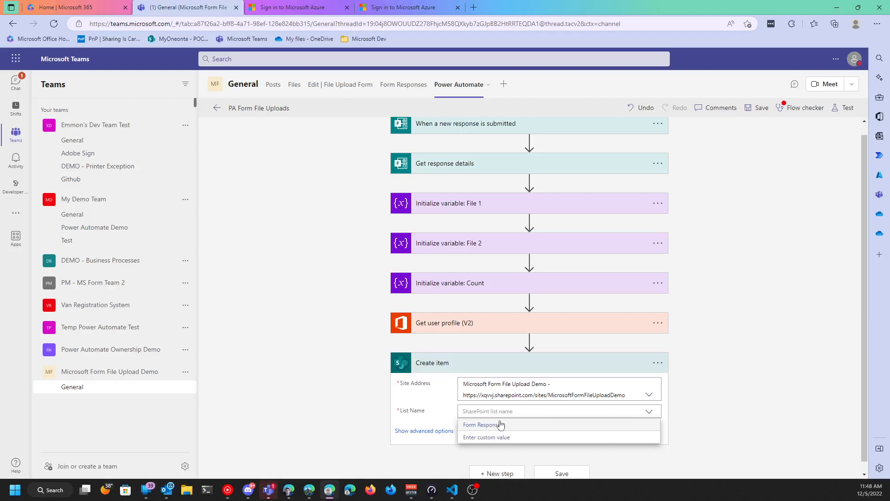
{"action": "left_click", "coordinate": [476, 429]}
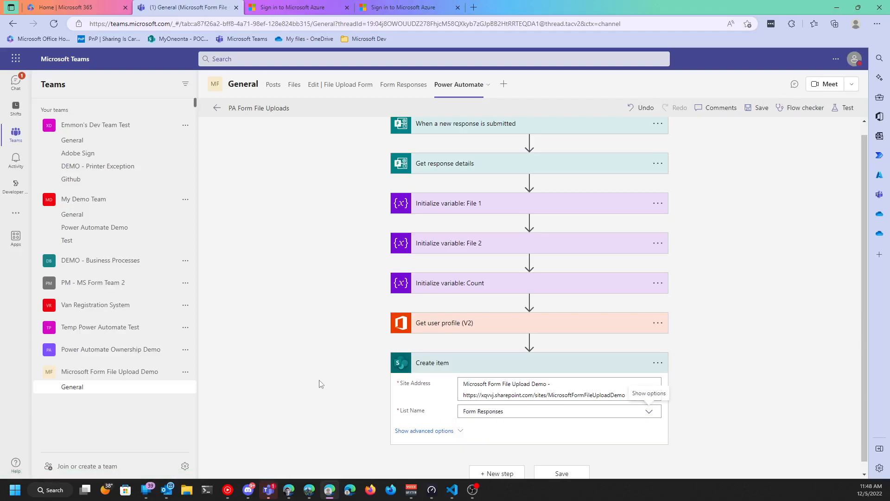
Set the Create item Title to the Response Id dynamic value from the form trigger
{"action": "scroll", "coordinate": [320, 384], "scroll_direction": "down", "scroll_amount": 2}
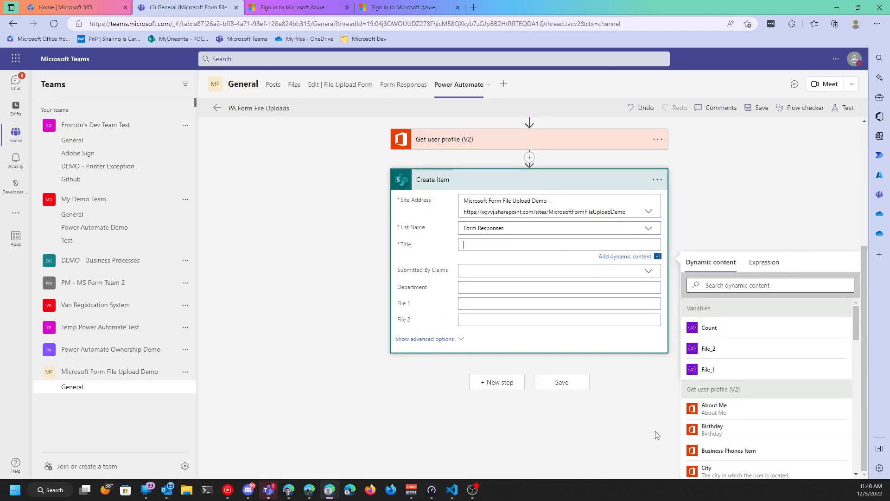
{"action": "scroll", "coordinate": [770, 425], "scroll_direction": "down", "scroll_amount": 5}
{"action": "scroll", "coordinate": [770, 425], "scroll_direction": "down", "scroll_amount": 10}
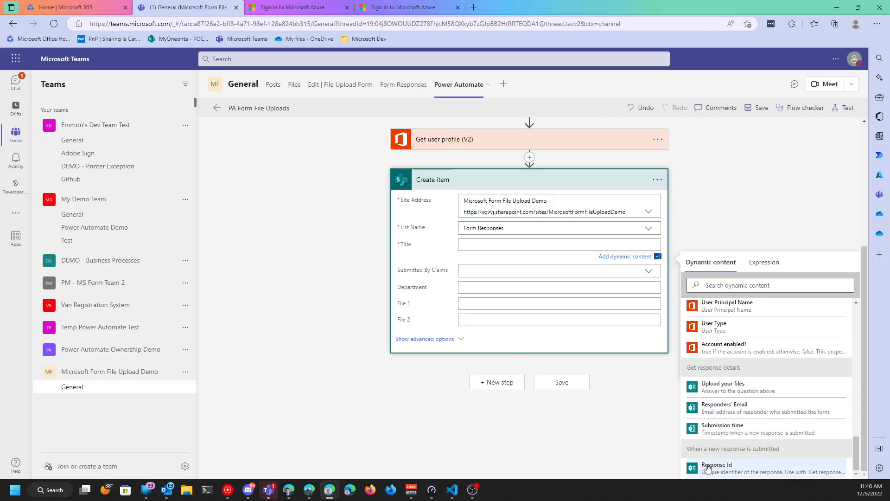
{"action": "left_click", "coordinate": [707, 467]}
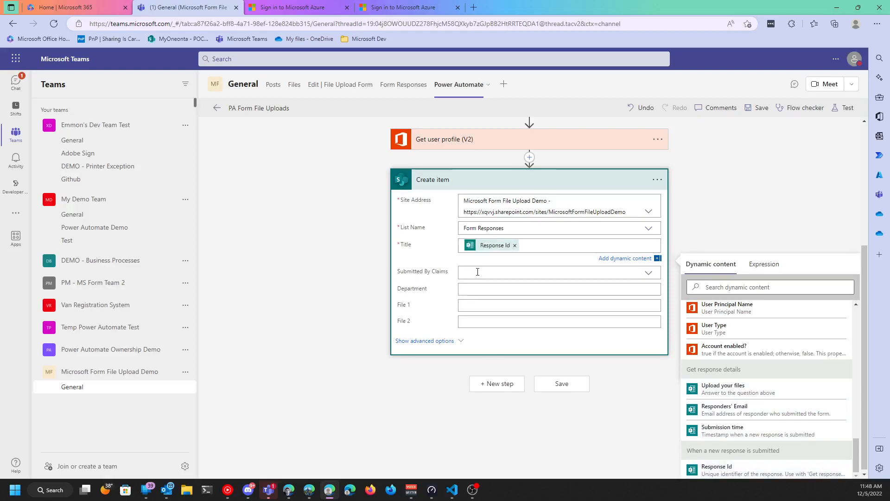
Set Submitted By Claims in Create item to a custom value using Responders' Email from Get response details
{"action": "left_click", "coordinate": [478, 272]}
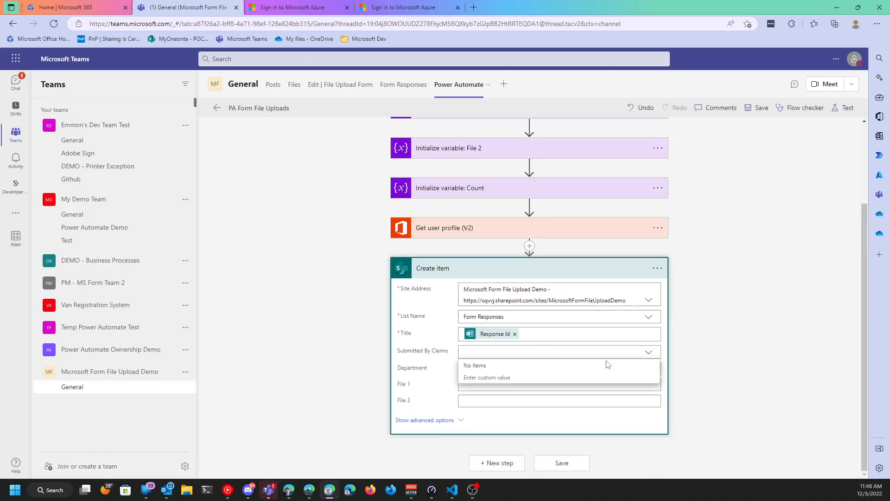
{"action": "left_click", "coordinate": [493, 378]}
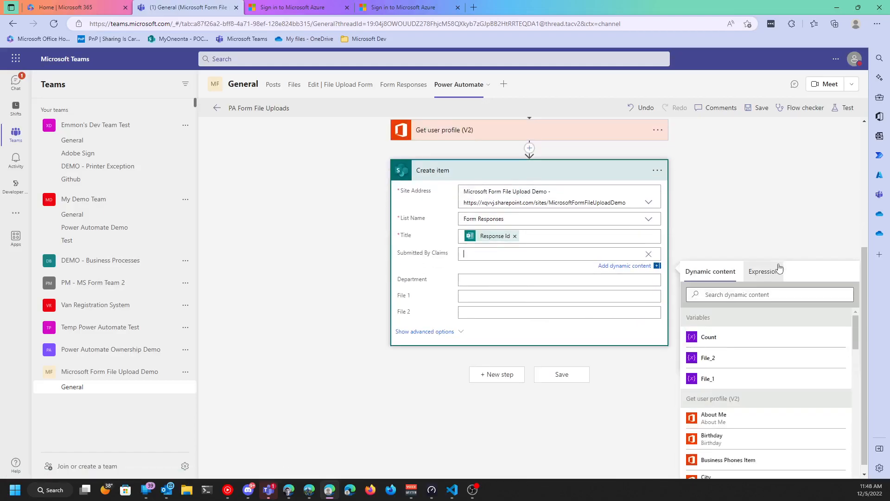
{"action": "scroll", "coordinate": [763, 389], "scroll_direction": "down", "scroll_amount": 10}
{"action": "scroll", "coordinate": [779, 433], "scroll_direction": "down", "scroll_amount": 8}
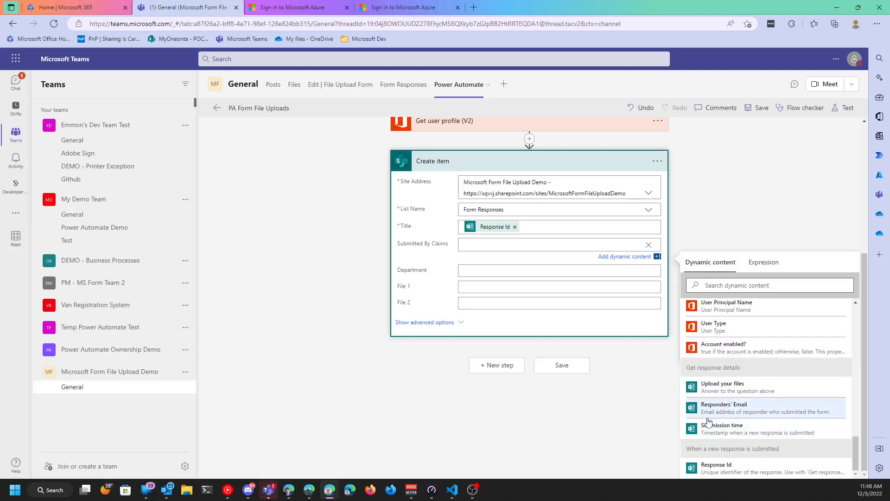
{"action": "left_click", "coordinate": [756, 408]}
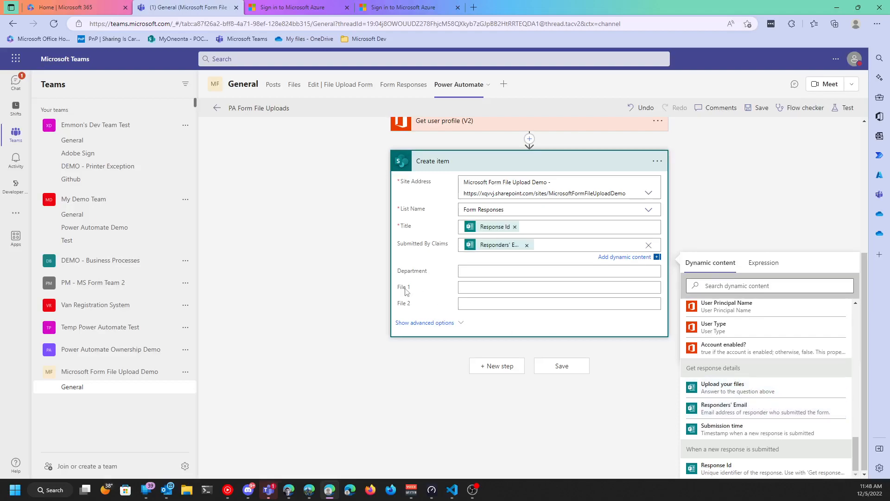
Set Department in Create item to the Department dynamic value from Get user profile (V2)
{"action": "scroll", "coordinate": [410, 280], "scroll_direction": "up", "scroll_amount": 2}
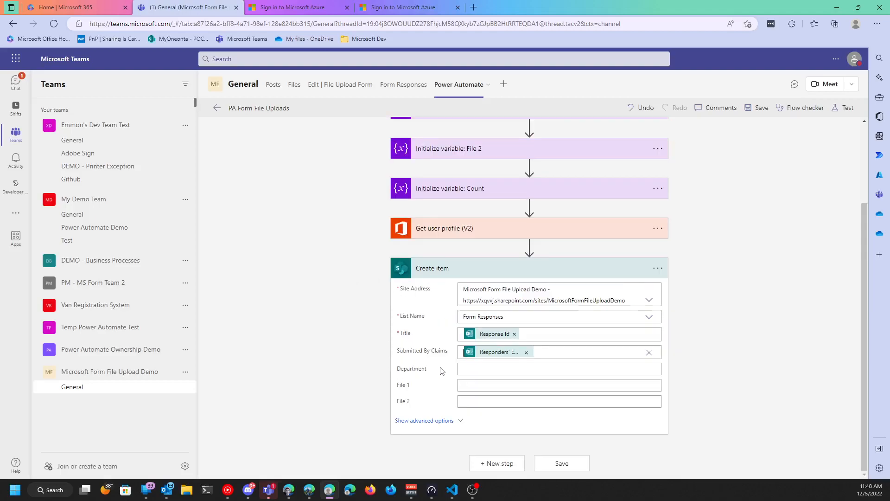
{"action": "left_click", "coordinate": [476, 366]}
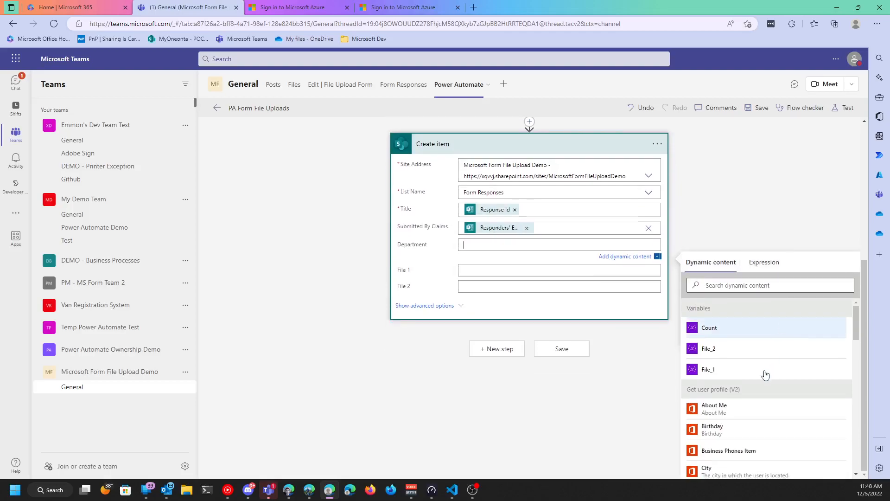
{"action": "scroll", "coordinate": [735, 389], "scroll_direction": "down", "scroll_amount": 4}
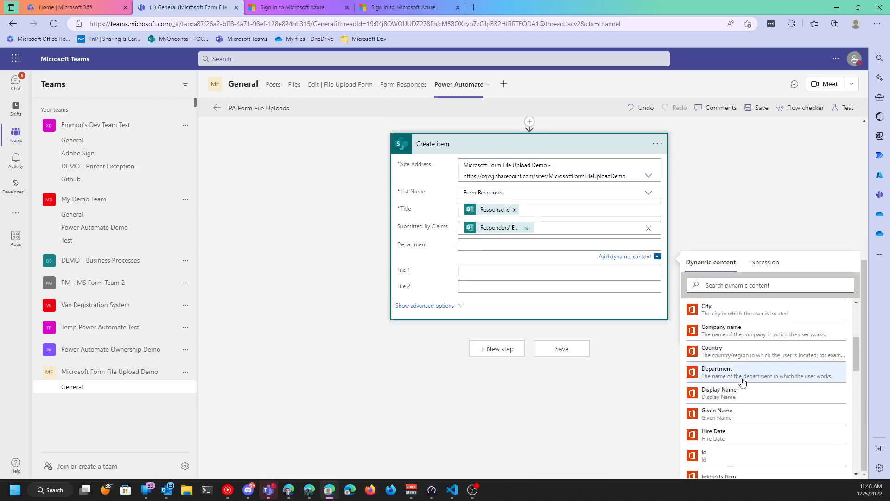
{"action": "left_click", "coordinate": [742, 382]}
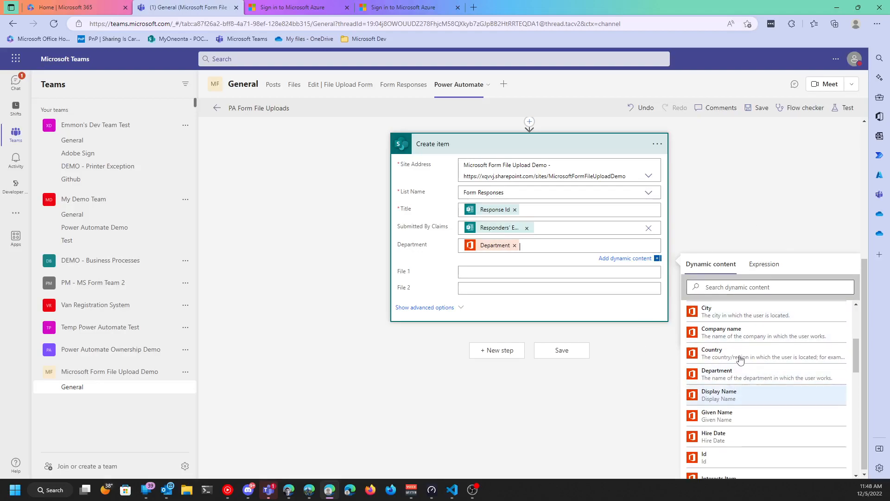
Examine the user profile fields from Get user profile (V2) that are available as dynamic content for the Department field
{"action": "scroll", "coordinate": [740, 360], "scroll_direction": "down", "scroll_amount": 3}
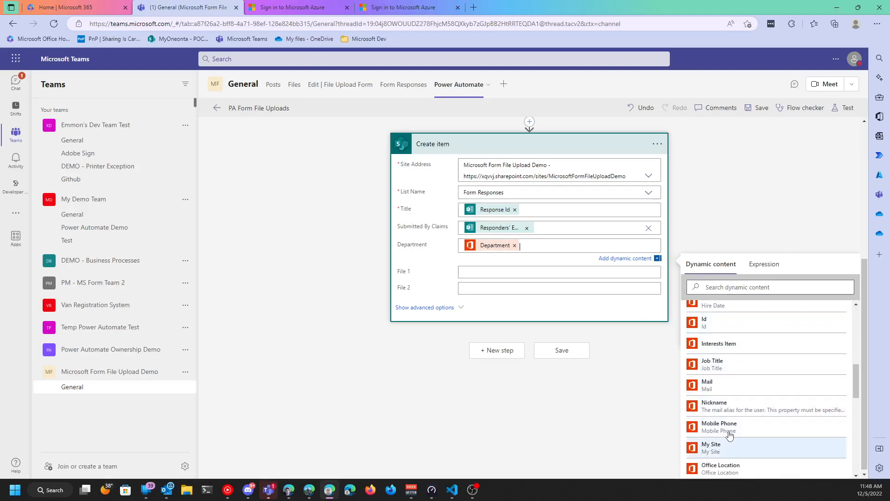
{"action": "scroll", "coordinate": [761, 391], "scroll_direction": "down", "scroll_amount": 2}
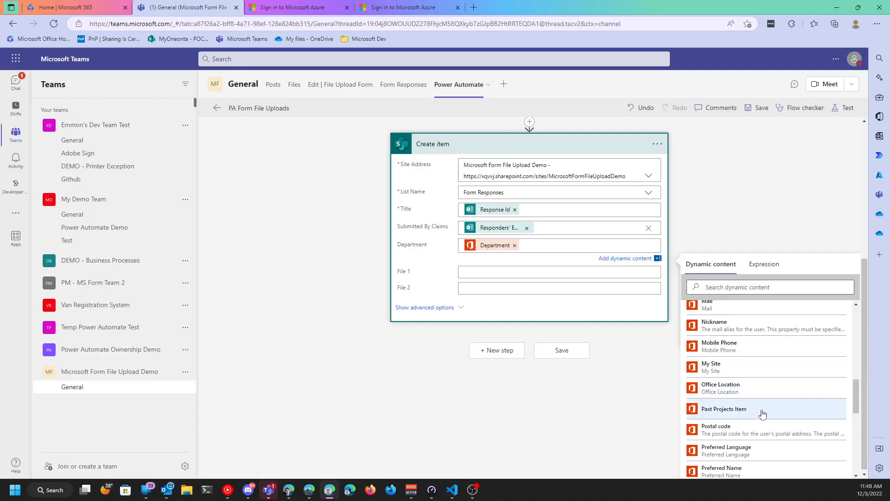
{"action": "scroll", "coordinate": [763, 413], "scroll_direction": "down", "scroll_amount": 2}
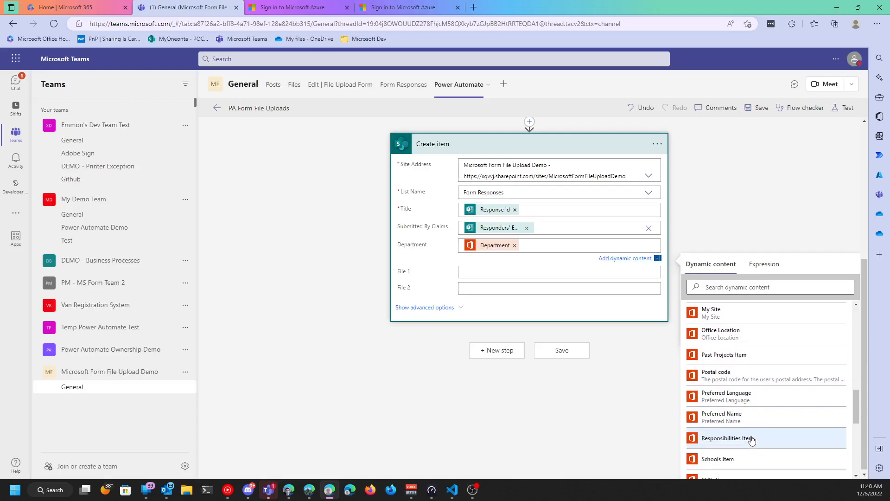
{"action": "scroll", "coordinate": [753, 438], "scroll_direction": "down", "scroll_amount": 1}
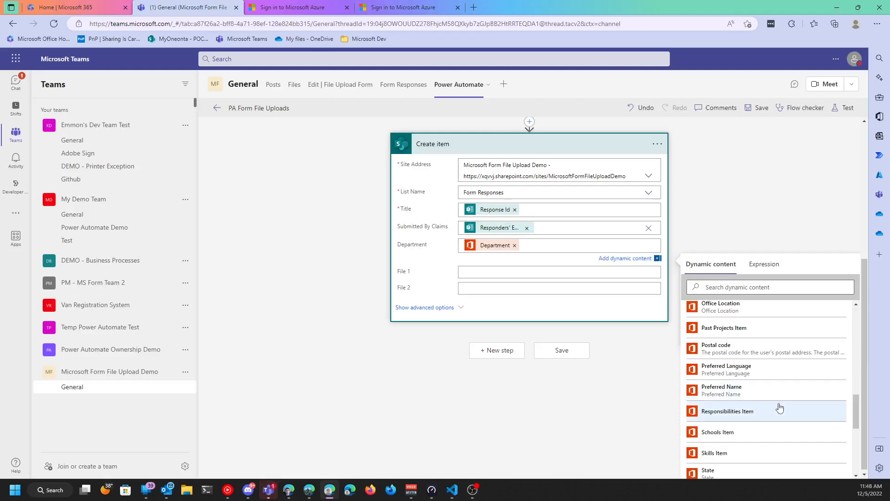
{"action": "scroll", "coordinate": [779, 409], "scroll_direction": "up", "scroll_amount": 1}
{"action": "scroll", "coordinate": [780, 438], "scroll_direction": "up", "scroll_amount": 4}
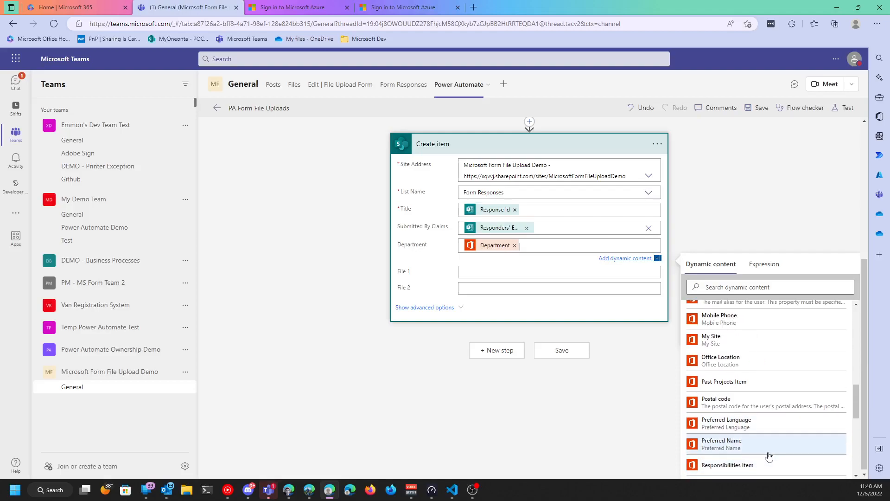
{"action": "scroll", "coordinate": [777, 438], "scroll_direction": "up", "scroll_amount": 5}
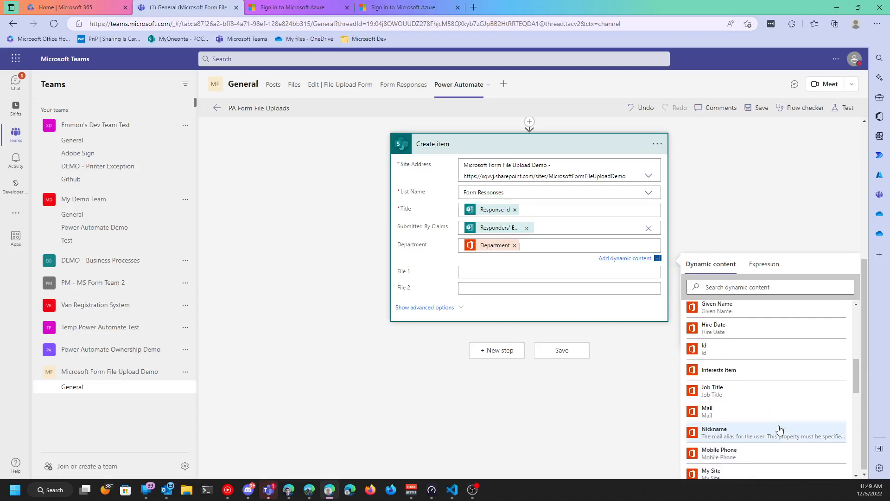
{"action": "scroll", "coordinate": [777, 413], "scroll_direction": "up", "scroll_amount": 3}
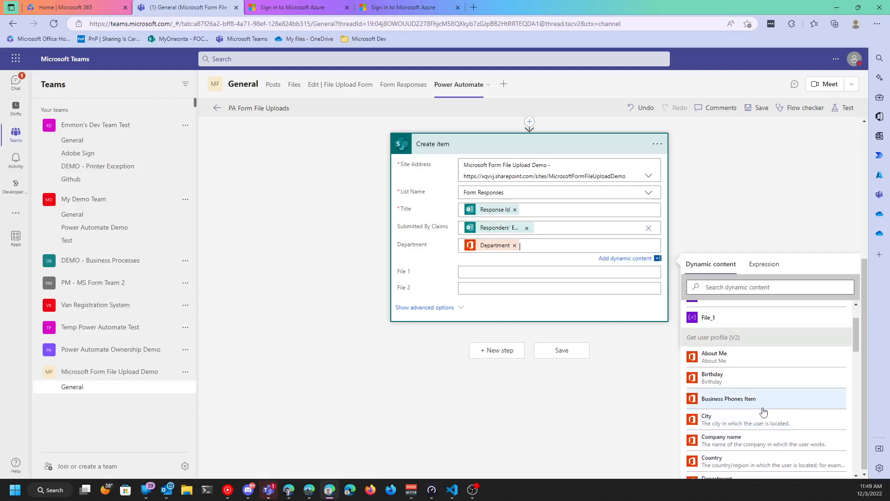
{"action": "scroll", "coordinate": [761, 411], "scroll_direction": "down", "scroll_amount": 5}
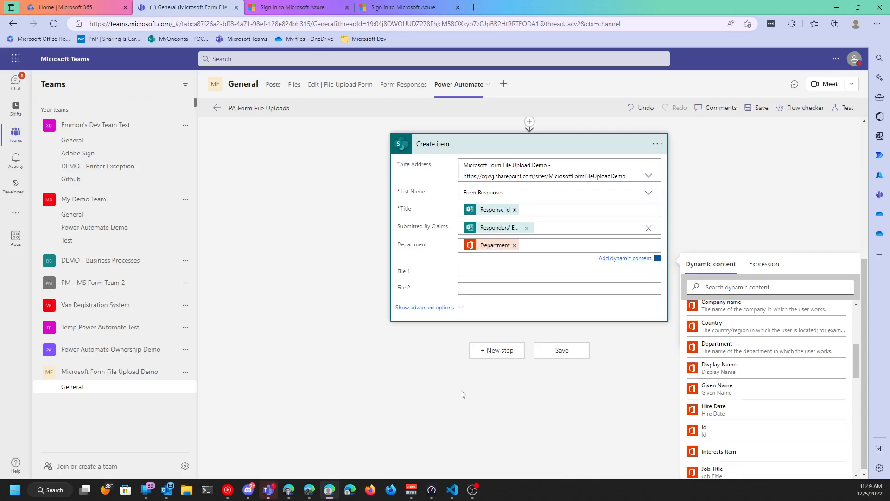
{"action": "left_click", "coordinate": [468, 401]}
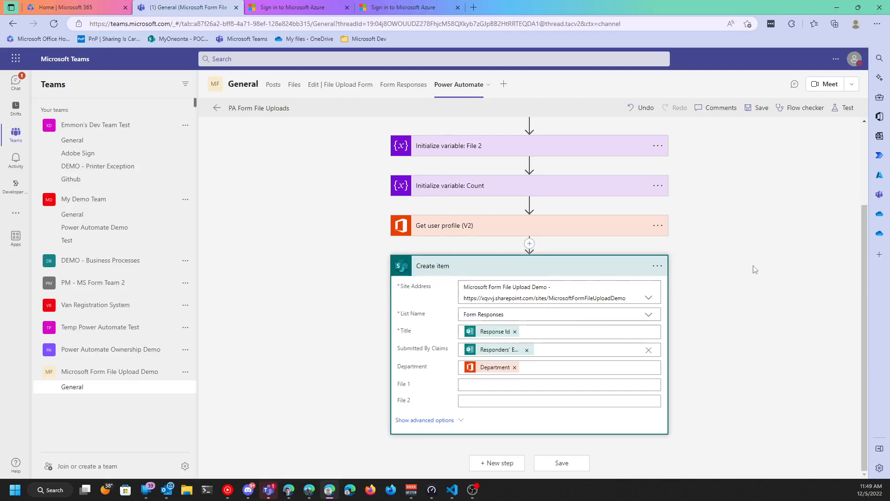
Rename the Create item action to "Create item - Record Response" and collapse its card
{"action": "left_click", "coordinate": [661, 265]}
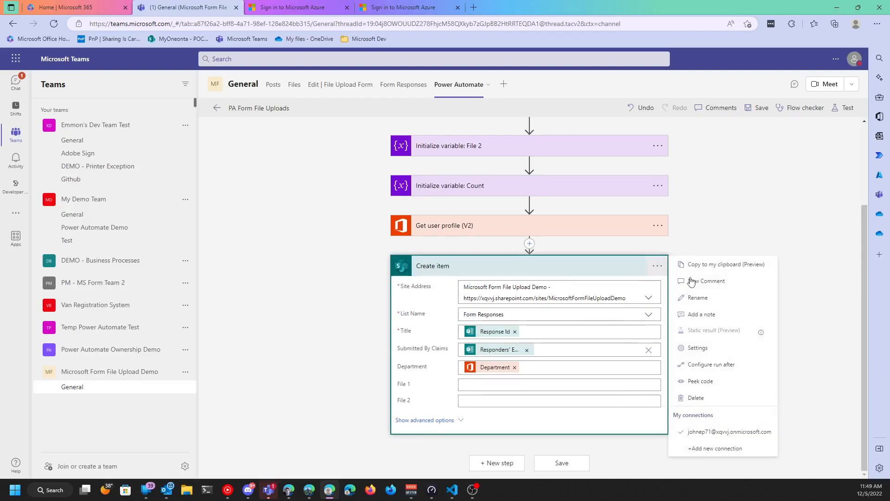
{"action": "left_click", "coordinate": [721, 299]}
{"action": "left_click", "coordinate": [537, 266]}
{"action": "type", "text": "- Record Response"}
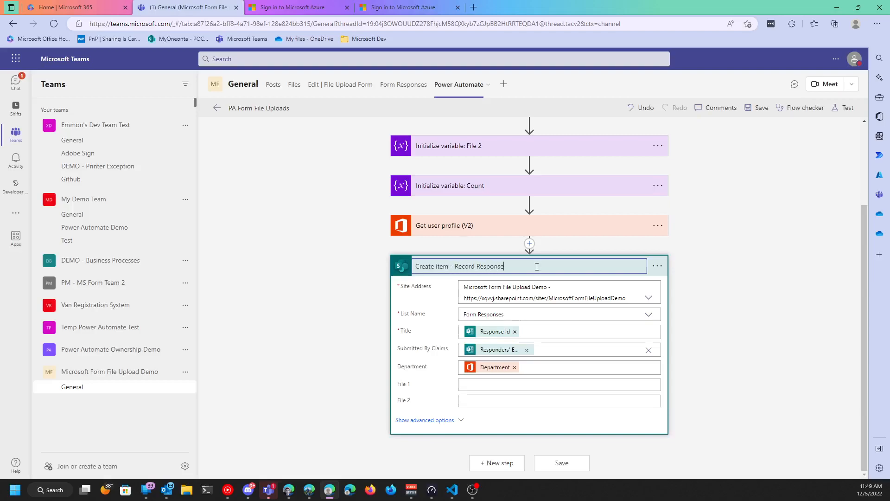
{"action": "left_click", "coordinate": [746, 288]}
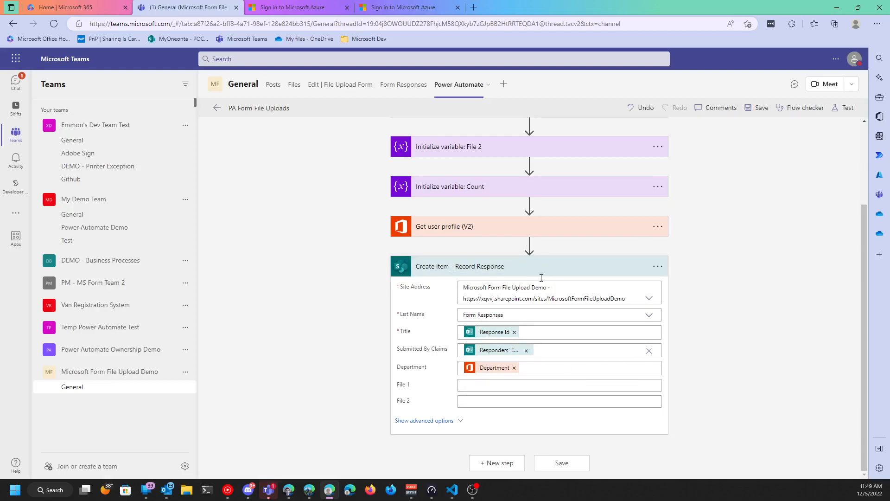
{"action": "left_click", "coordinate": [574, 276]}
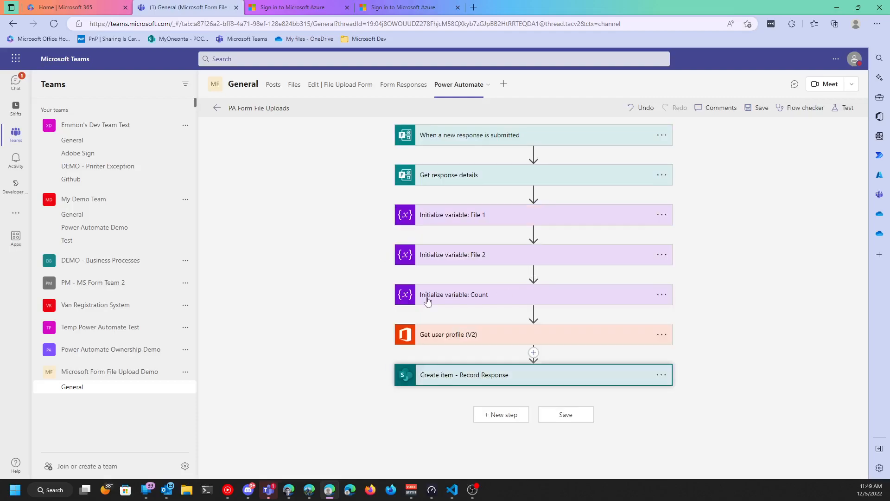
Add a Parse JSON data operation after the Create item - Record Response action
{"action": "left_click", "coordinate": [506, 419]}
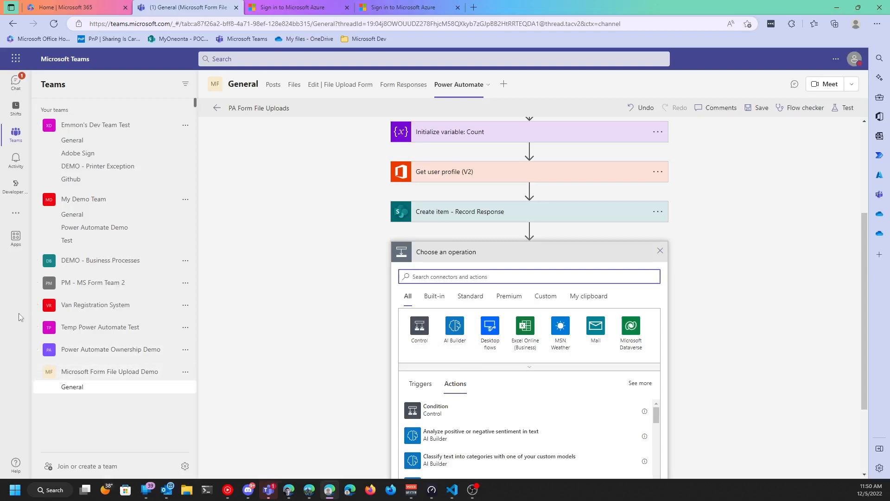
{"action": "type", "text": "Pa"}
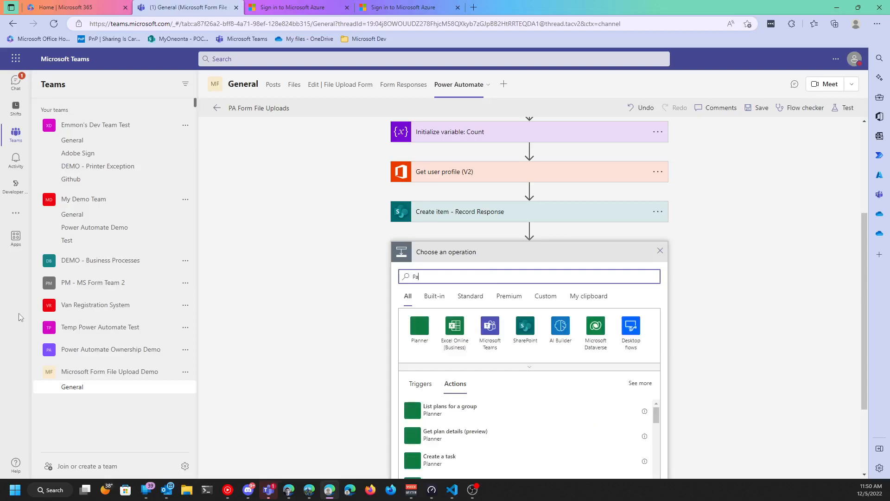
{"action": "type", "text": "rserJSON"}
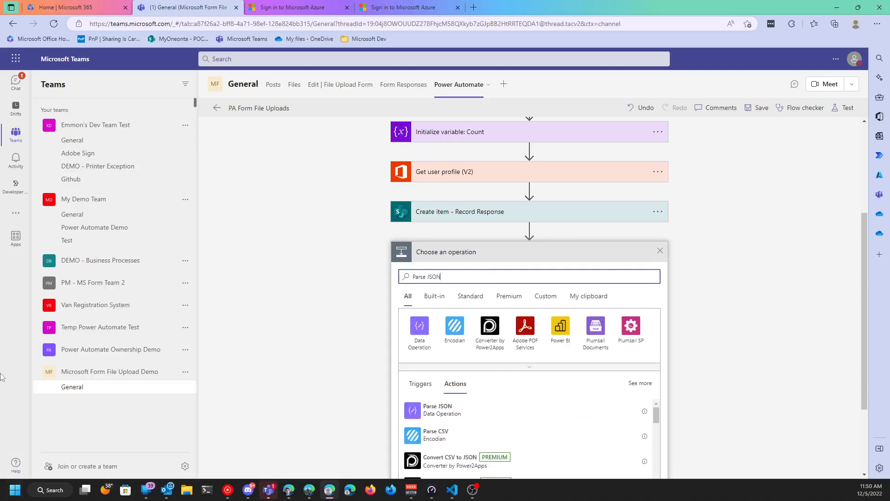
{"action": "left_click", "coordinate": [426, 414]}
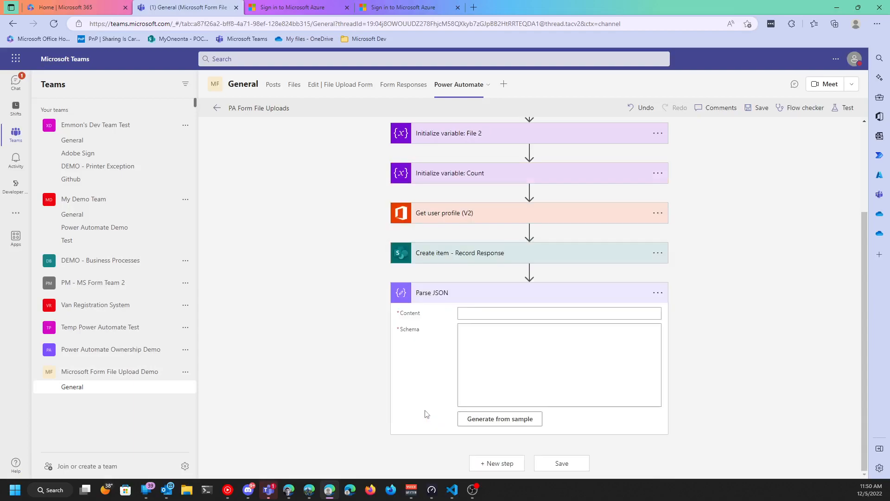
Set the Parse JSON Content to a single Upload your files dynamic value from Get response details
{"action": "left_click", "coordinate": [499, 313]}
{"action": "scroll", "coordinate": [738, 406], "scroll_direction": "down", "scroll_amount": 6}
{"action": "scroll", "coordinate": [742, 408], "scroll_direction": "down", "scroll_amount": 8}
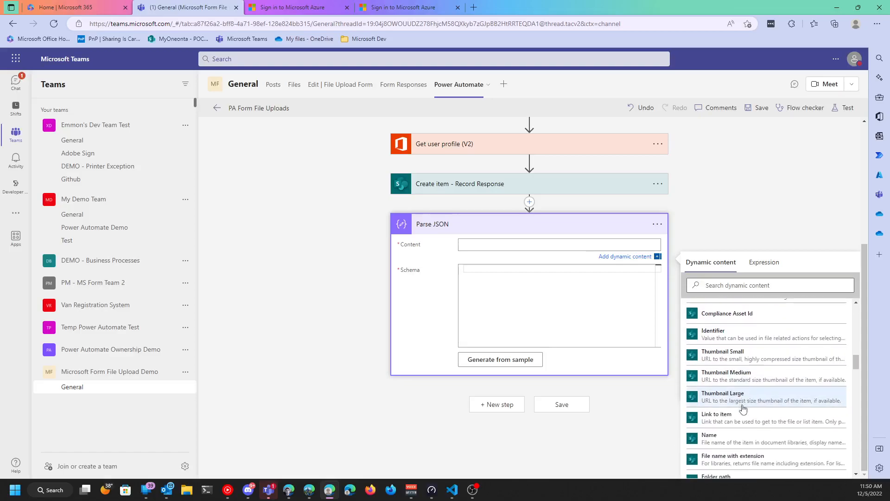
{"action": "scroll", "coordinate": [742, 408], "scroll_direction": "down", "scroll_amount": 10}
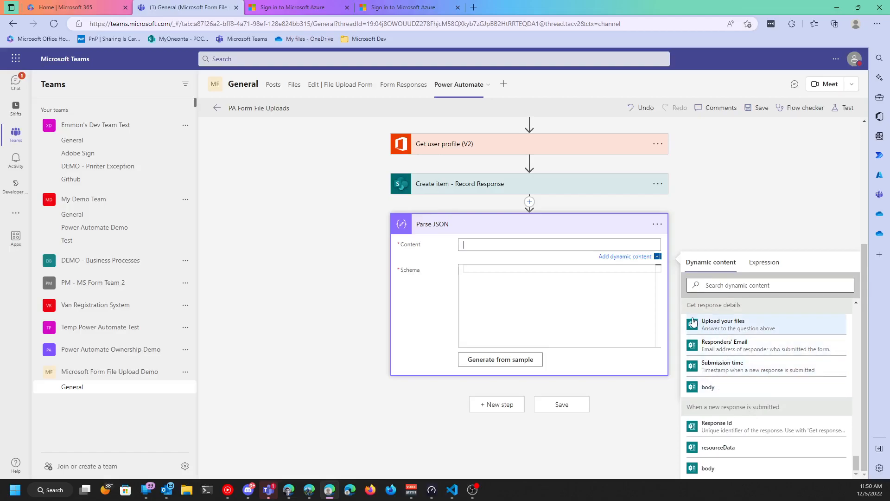
{"action": "left_click", "coordinate": [764, 329]}
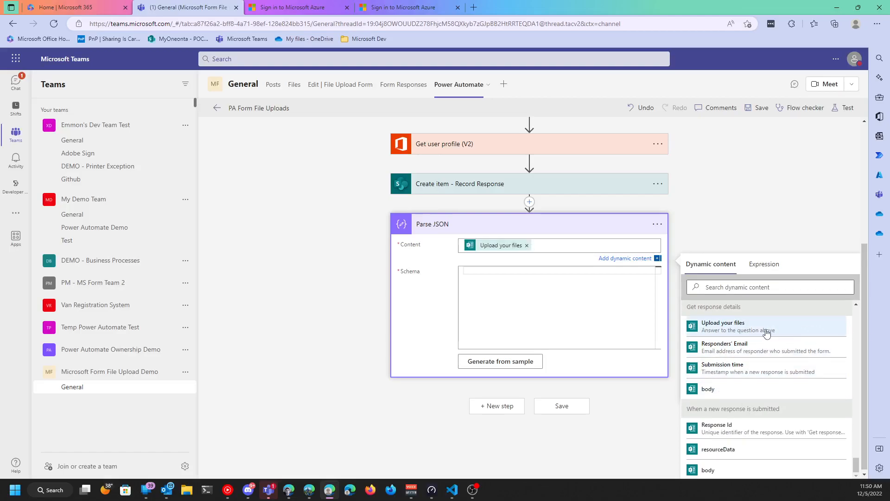
{"action": "left_click", "coordinate": [765, 330]}
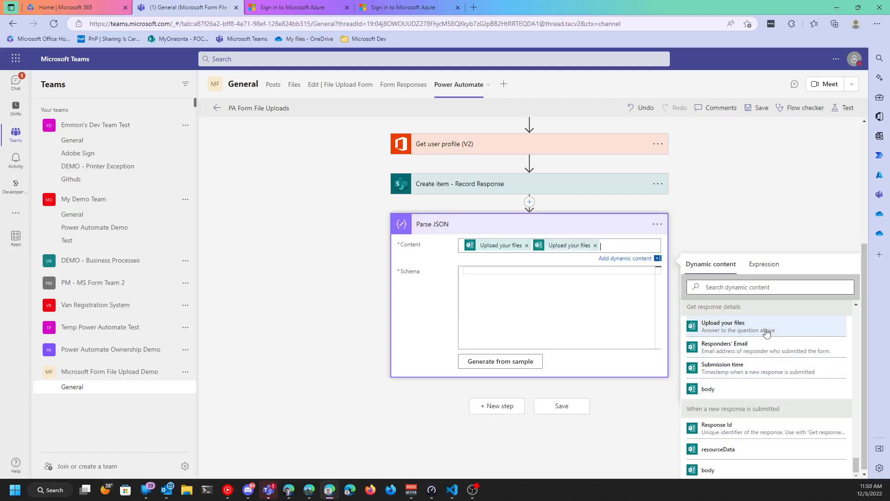
{"action": "left_click", "coordinate": [595, 245]}
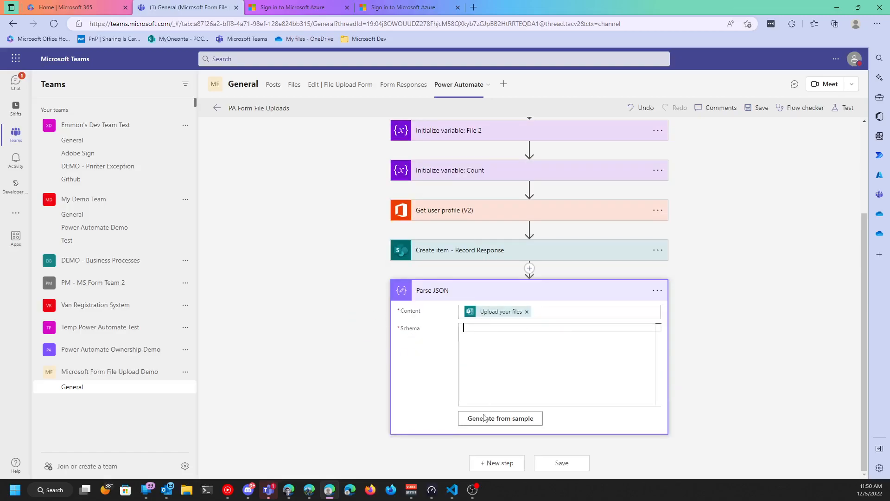
Copy the entire JSON schema from the Untitled-4 file in Visual Studio Code and paste it as the Parse JSON Schema
{"action": "left_click", "coordinate": [452, 490]}
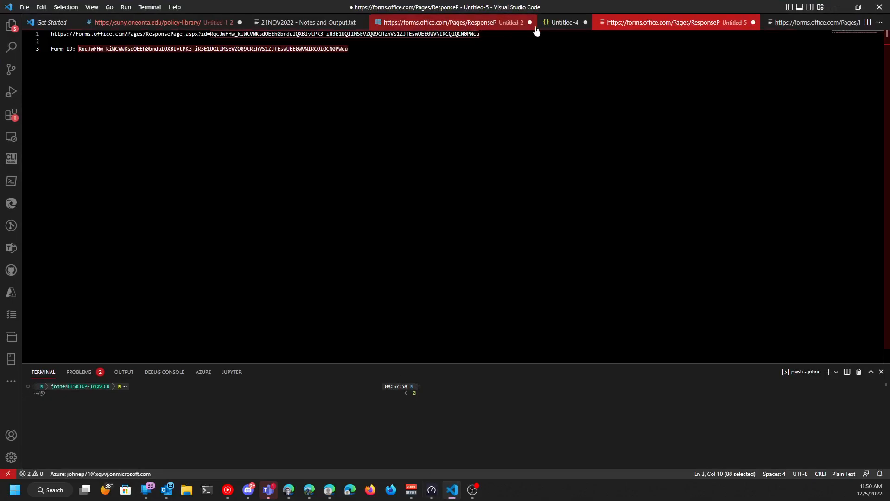
{"action": "left_click", "coordinate": [563, 23]}
{"action": "left_click_drag", "start_coordinate": [68, 218], "coordinate": [67, 54]}
{"action": "scroll", "coordinate": [67, 53], "scroll_direction": "up", "scroll_amount": 3}
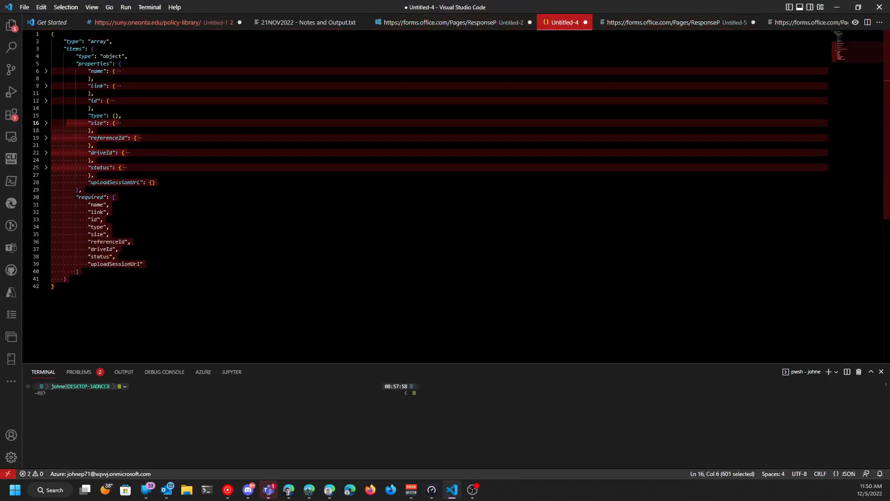
{"action": "left_click_drag", "start_coordinate": [63, 287], "coordinate": [52, 34]}
{"action": "left_click", "coordinate": [94, 93]}
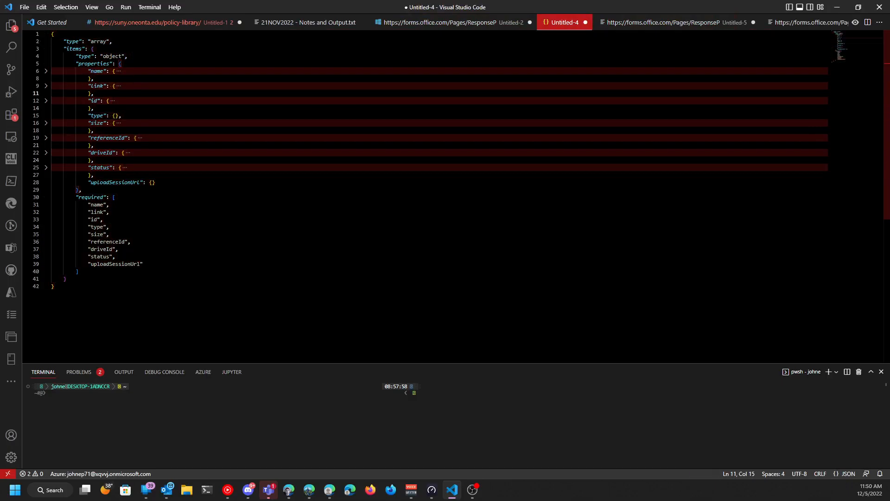
{"action": "left_click_drag", "start_coordinate": [94, 93], "coordinate": [88, 86]}
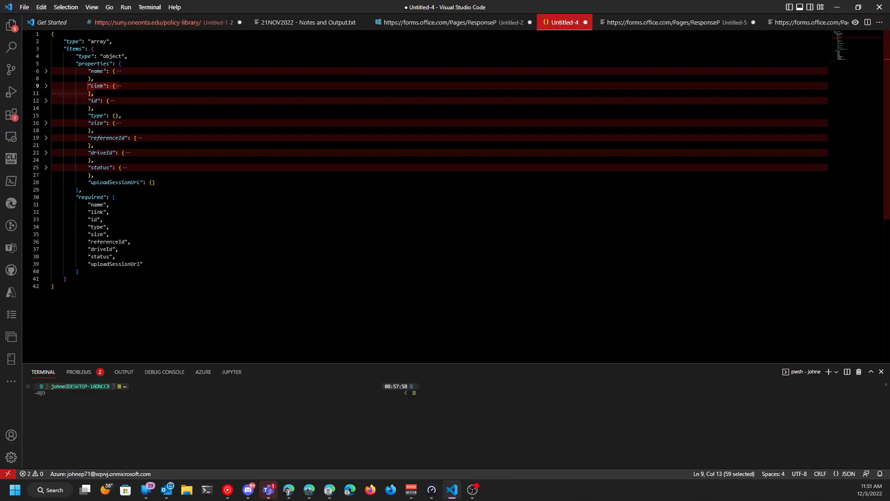
{"action": "left_click", "coordinate": [55, 286]}
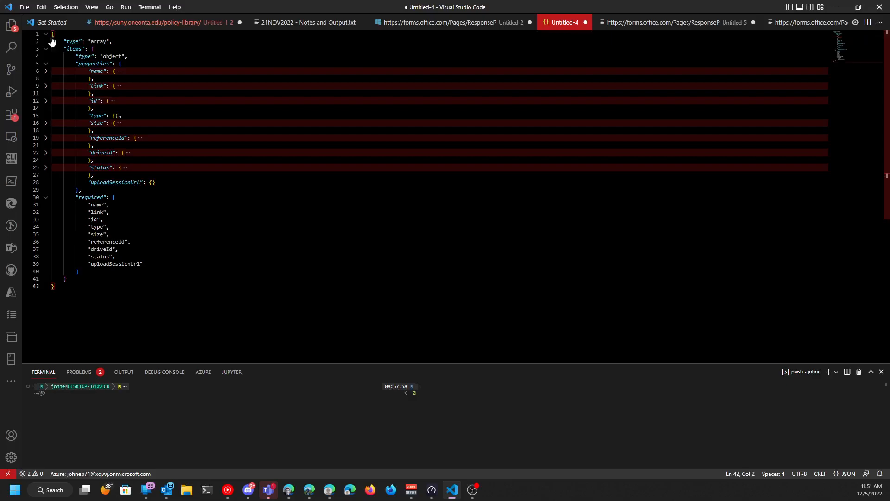
{"action": "key", "text": "ctrl+a"}
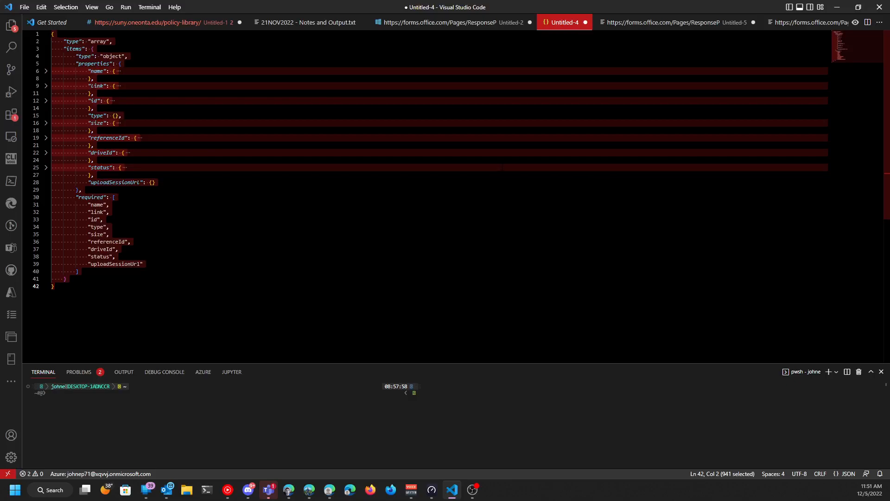
{"action": "left_click", "coordinate": [844, 5]}
{"action": "key", "text": "ctrl+v"}
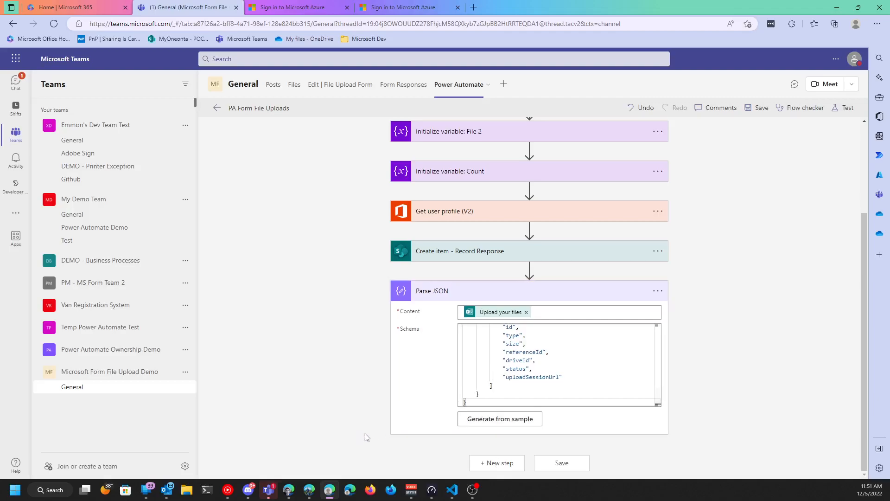
Add an Apply to each control after the Parse JSON action
{"action": "left_click", "coordinate": [493, 464]}
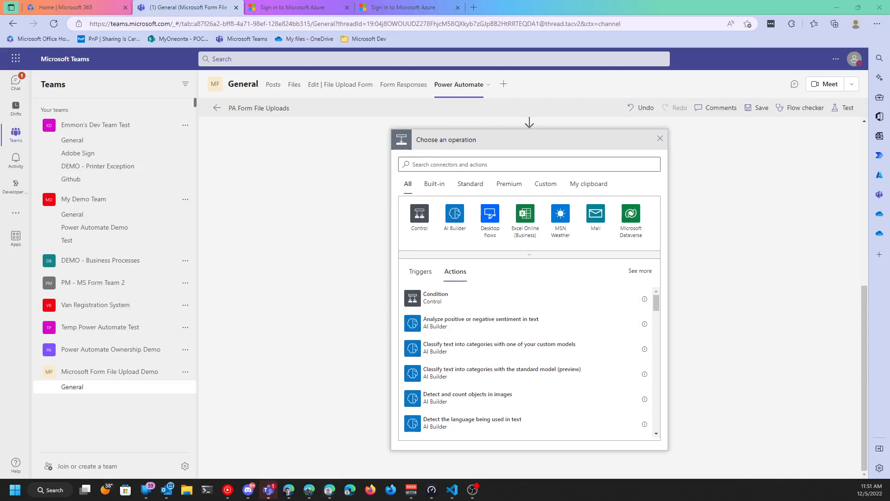
{"action": "key", "text": "super+d"}
{"action": "key", "text": "super+d"}
{"action": "left_click", "coordinate": [474, 168]}
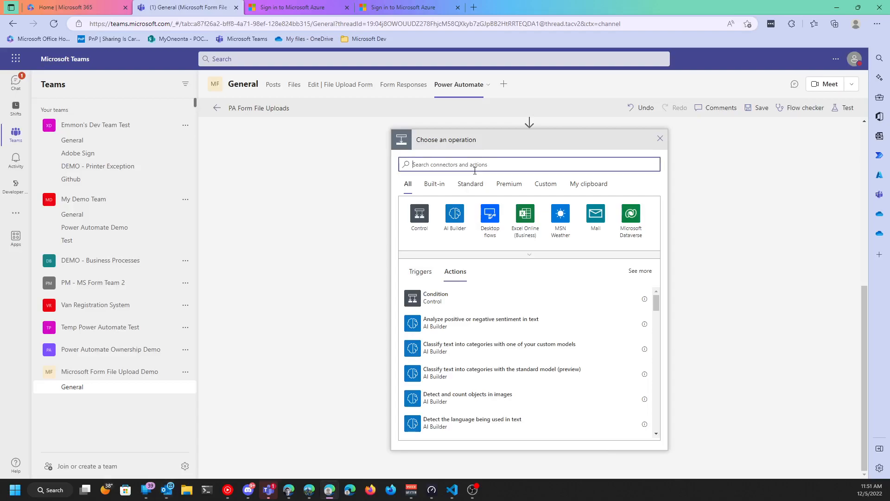
{"action": "type", "text": "Appl"}
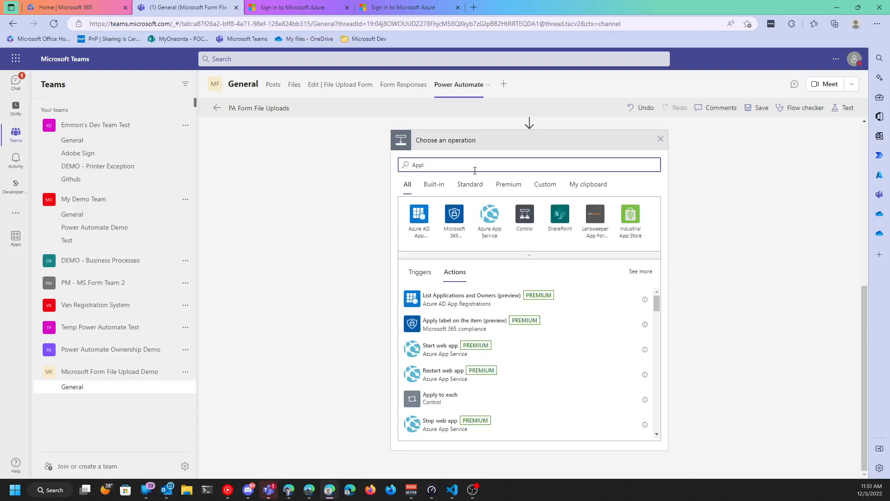
{"action": "left_click", "coordinate": [454, 398]}
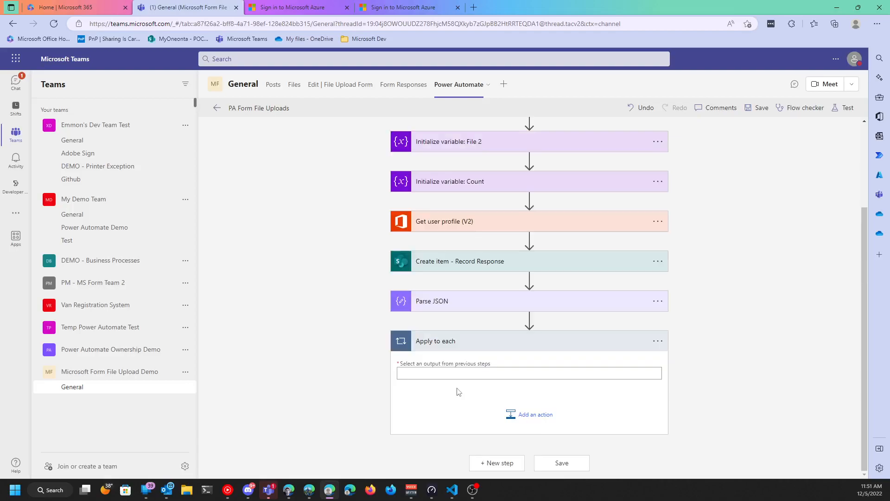
Set the Apply to each input to the Body output of Parse JSON
{"action": "left_click", "coordinate": [500, 374]}
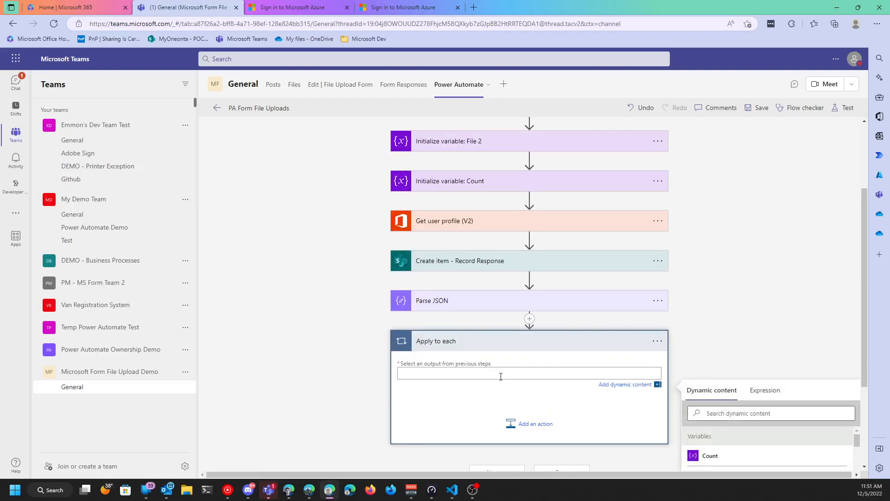
{"action": "scroll", "coordinate": [778, 390], "scroll_direction": "down", "scroll_amount": 5}
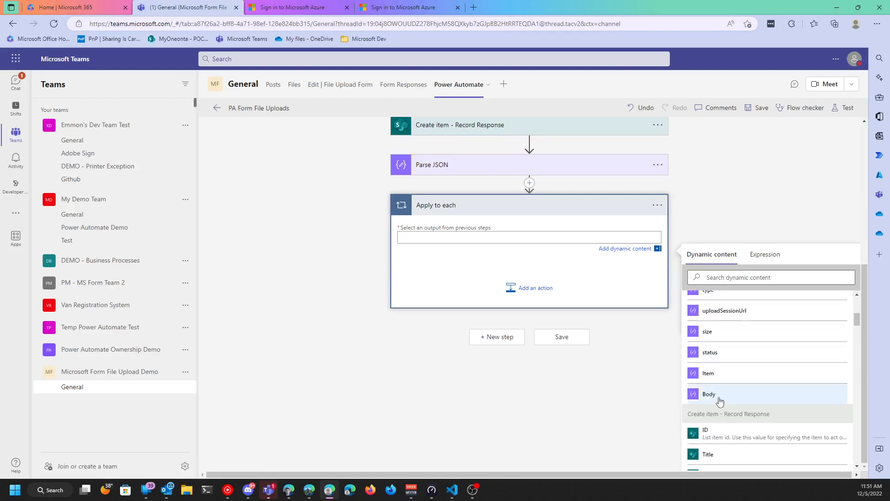
{"action": "left_click", "coordinate": [709, 394]}
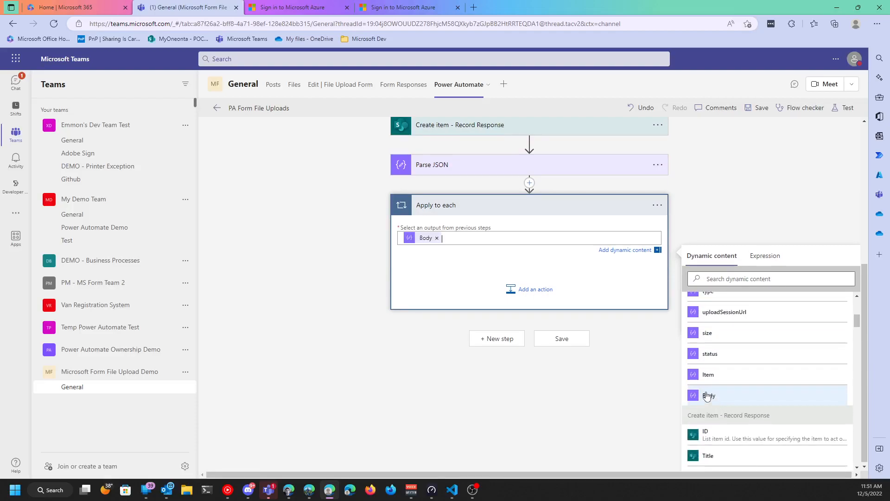
{"action": "left_click", "coordinate": [390, 379]}
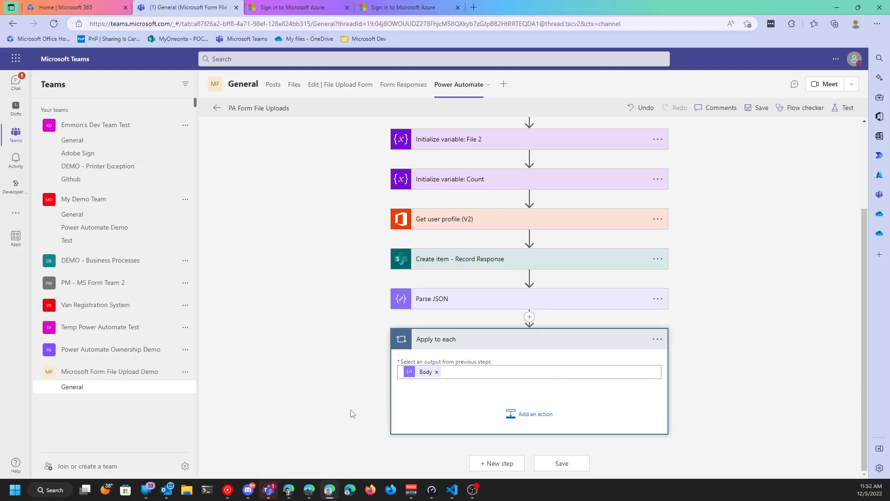
Add a Switch control inside the Apply to each loop
{"action": "left_click", "coordinate": [542, 420]}
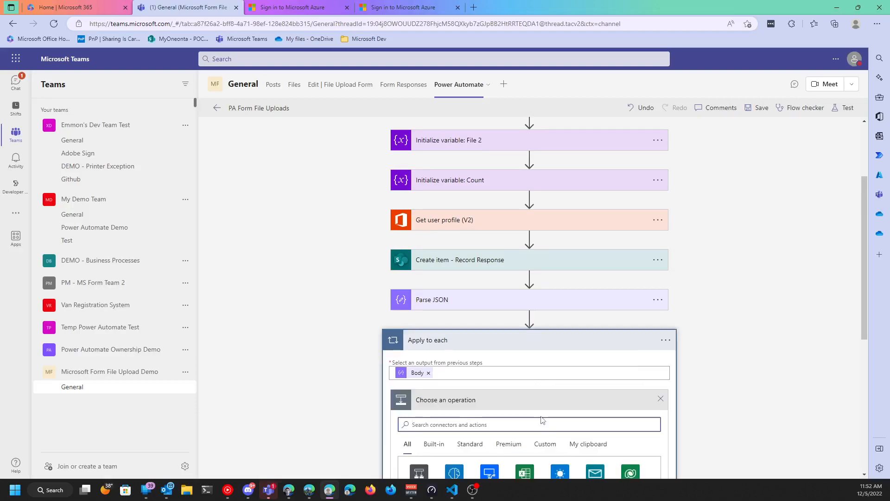
{"action": "scroll", "coordinate": [529, 427], "scroll_direction": "down", "scroll_amount": 4}
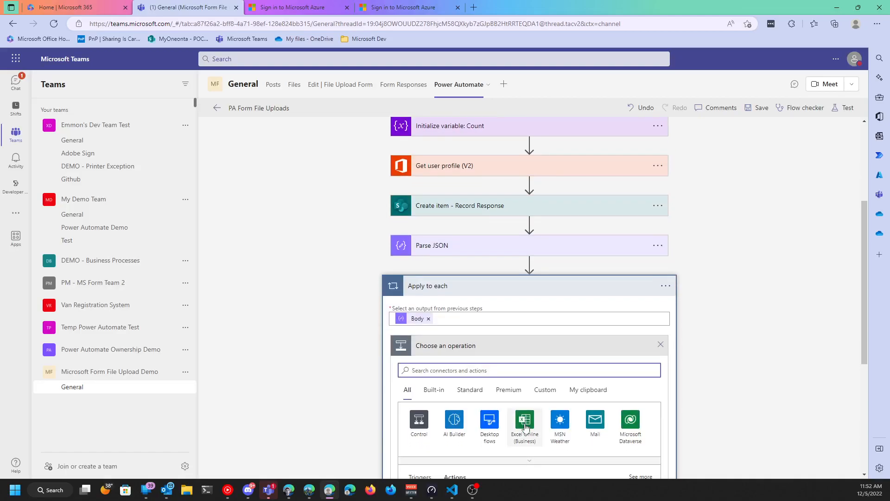
{"action": "type", "text": "s"}
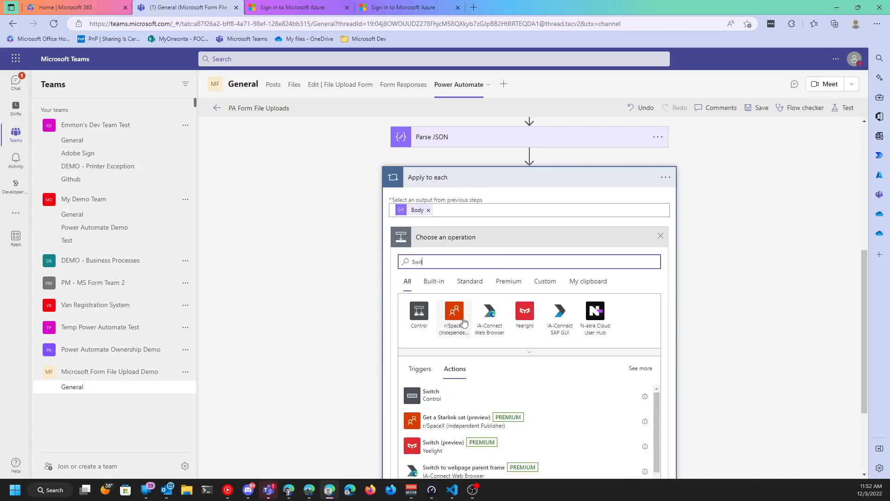
{"action": "left_click", "coordinate": [410, 400]}
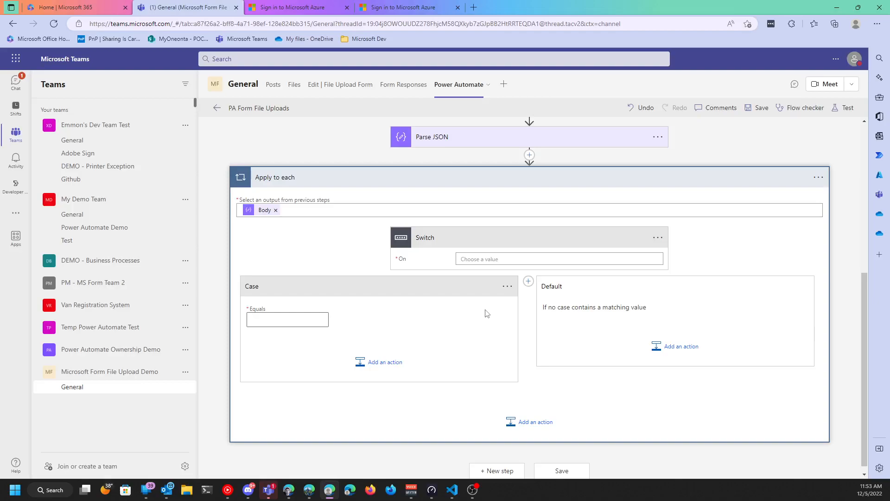
Set the Switch to evaluate the Count variable and make its first case equal 1
{"action": "left_click", "coordinate": [486, 259]}
{"action": "left_click", "coordinate": [740, 349]}
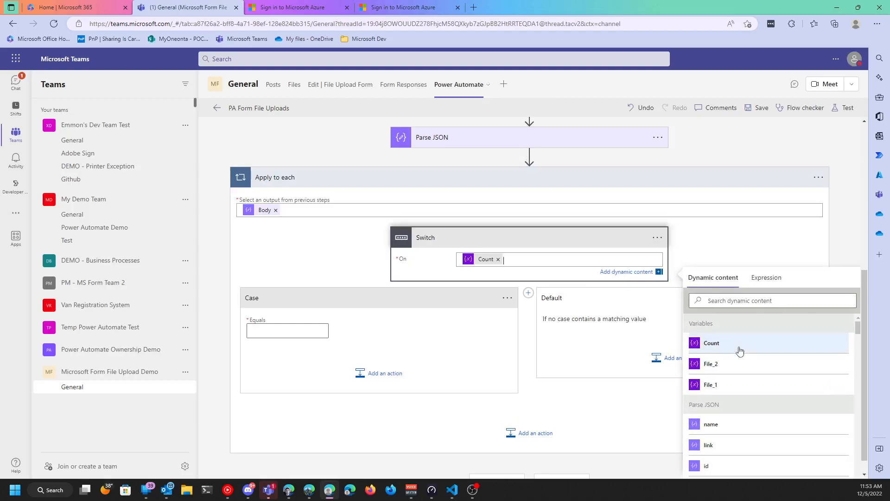
{"action": "left_click", "coordinate": [307, 334]}
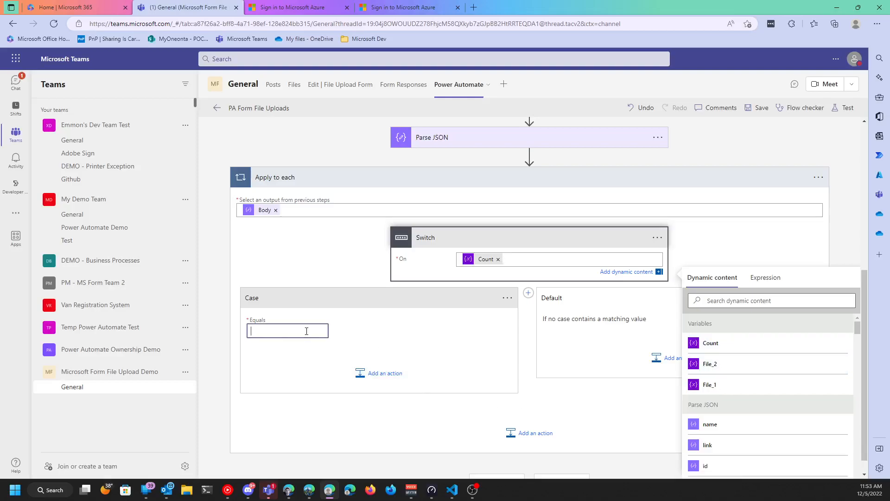
{"action": "type", "text": "1"}
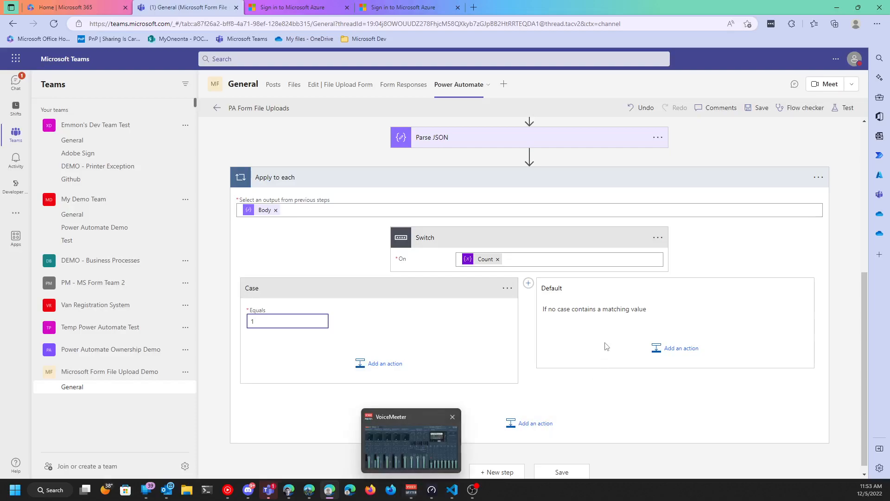
Add a second case to the Switch and set it to equal 2
{"action": "left_click", "coordinate": [528, 284]}
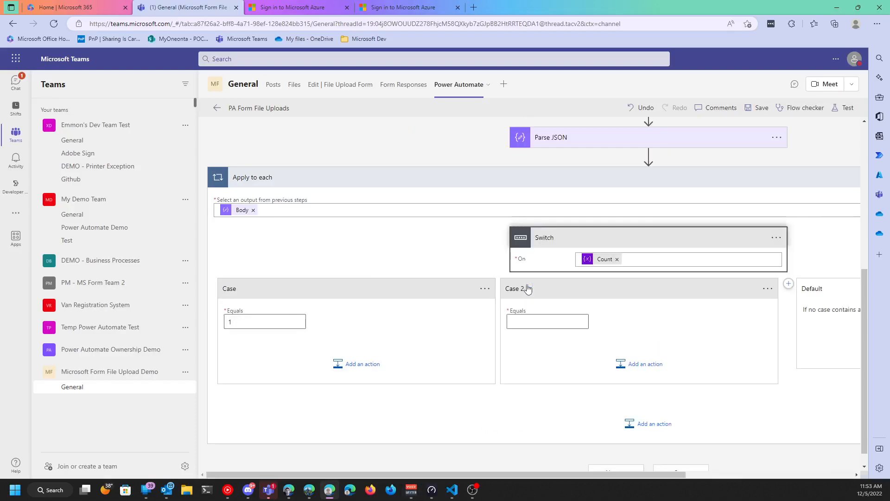
{"action": "left_click", "coordinate": [559, 320]}
{"action": "type", "text": "2"}
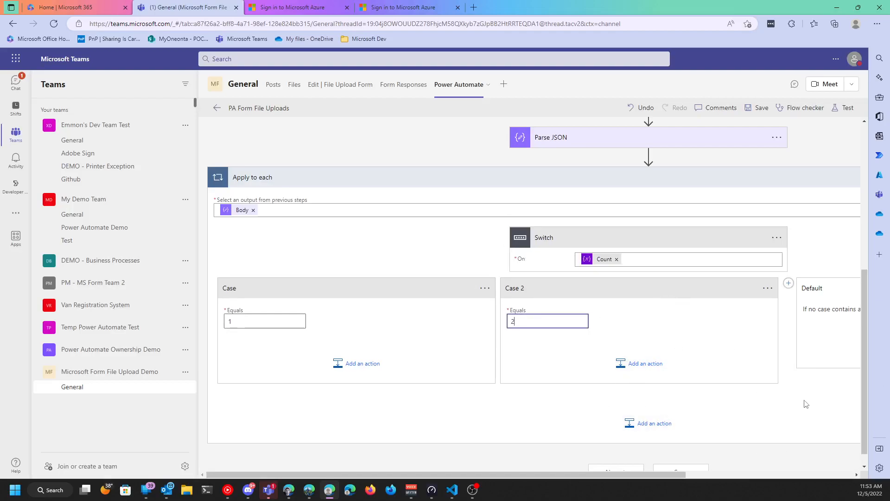
{"action": "left_click", "coordinate": [391, 406]}
Add a Set variable action to the Switch case that equals 1
{"action": "left_click", "coordinate": [367, 373]}
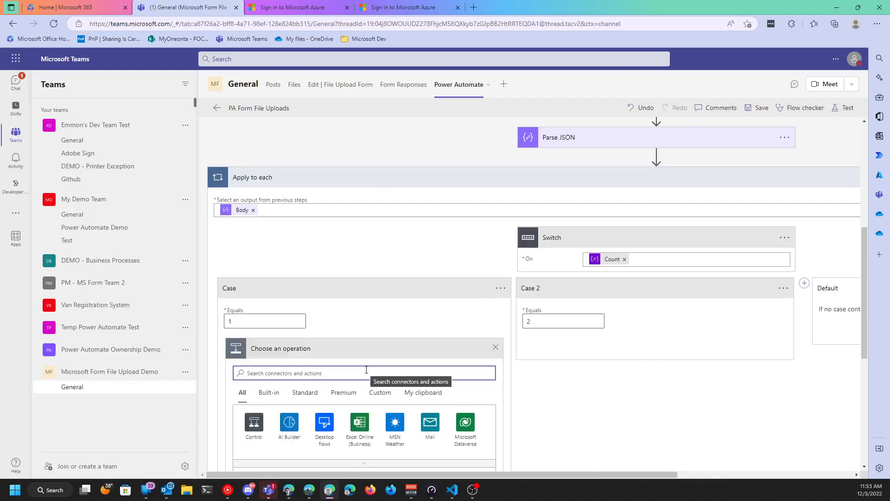
{"action": "type", "text": "Set Var"}
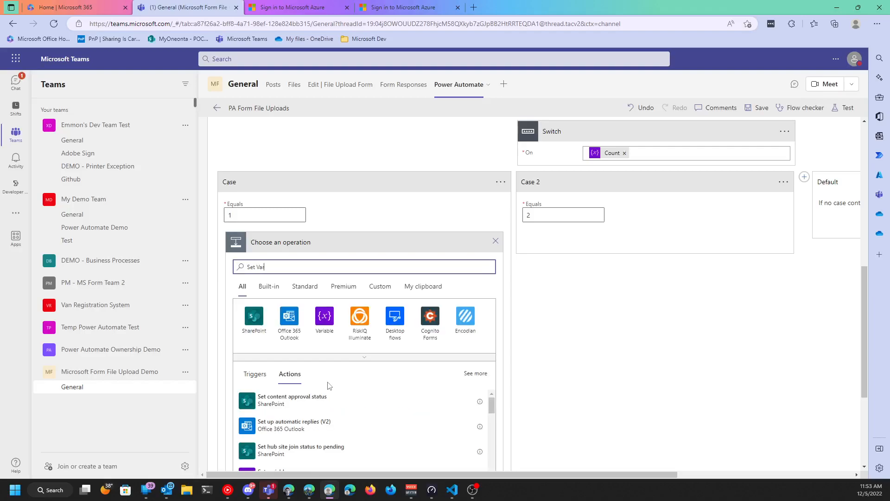
{"action": "scroll", "coordinate": [323, 430], "scroll_direction": "down", "scroll_amount": 1}
{"action": "left_click", "coordinate": [312, 435]}
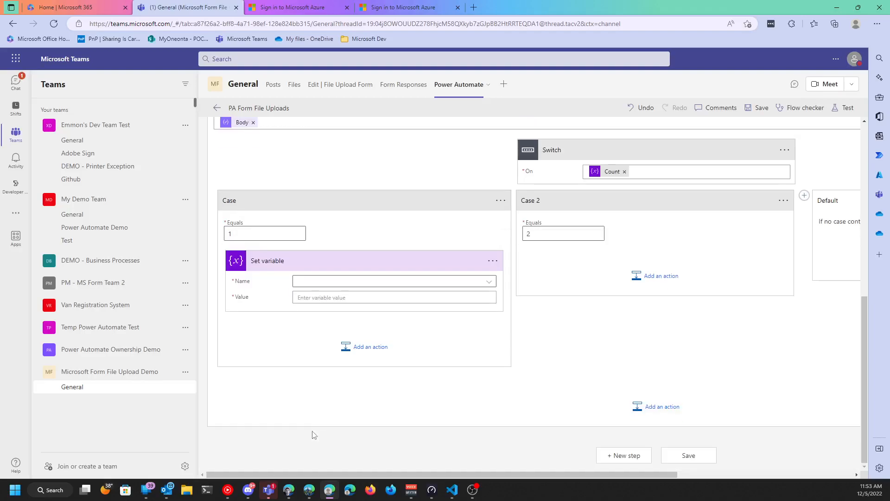
Make the Set variable action assign the Parse JSON link value to the File_1 variable
{"action": "left_click", "coordinate": [363, 283]}
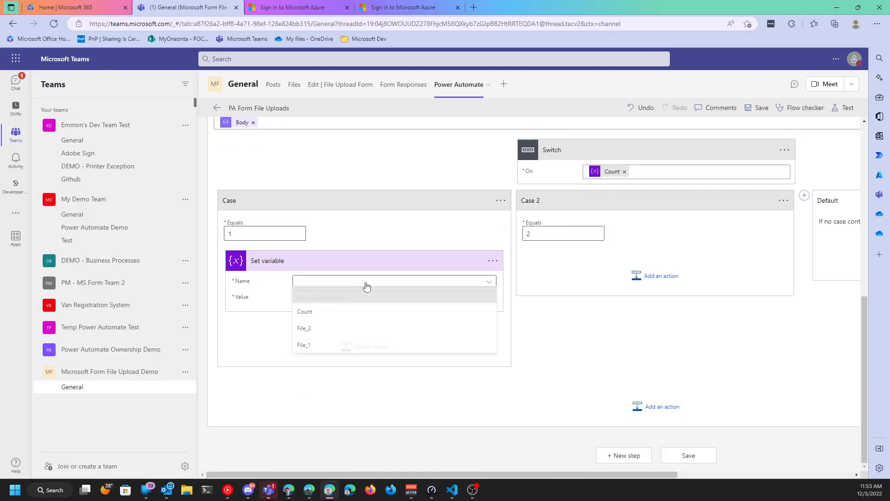
{"action": "left_click", "coordinate": [305, 349]}
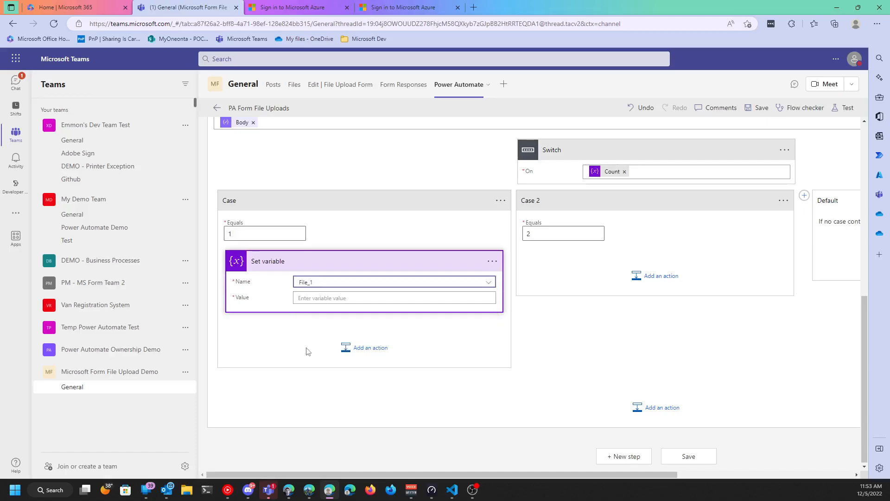
{"action": "left_click", "coordinate": [338, 297]}
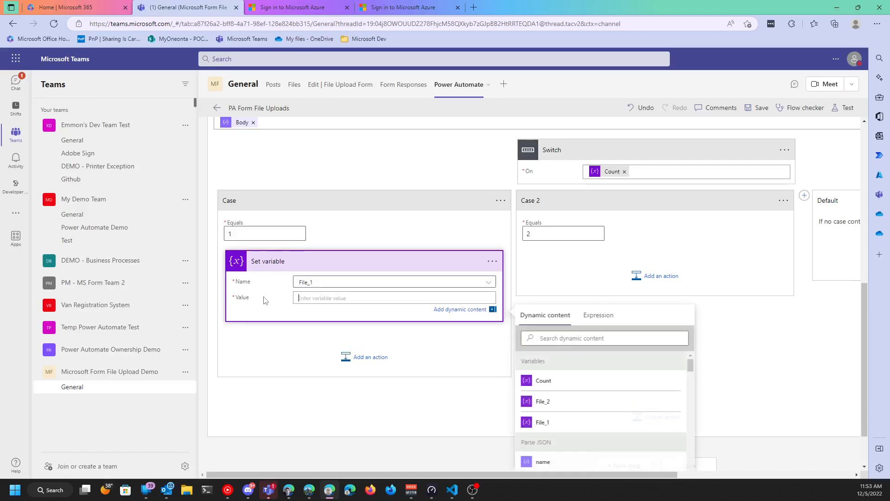
{"action": "scroll", "coordinate": [586, 398], "scroll_direction": "down", "scroll_amount": 2}
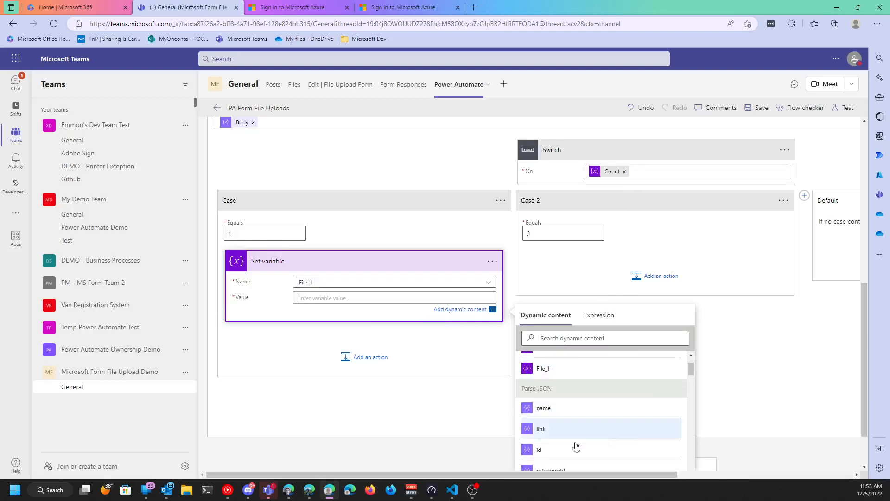
{"action": "left_click", "coordinate": [540, 430]}
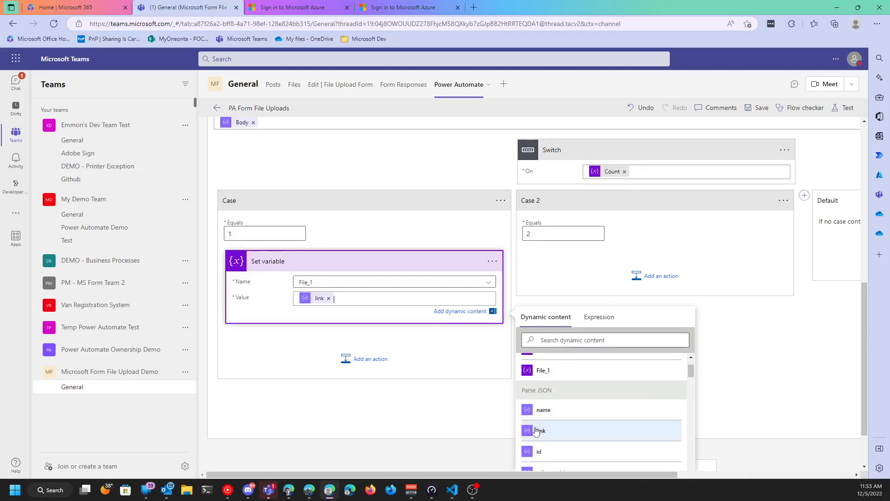
{"action": "left_click", "coordinate": [324, 314]}
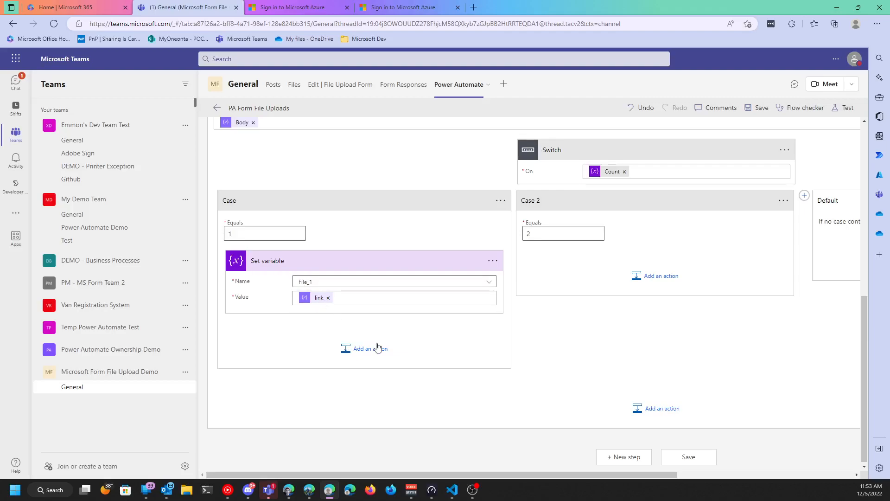
Rename the Set variable action as Set variable - File 1
{"action": "left_click", "coordinate": [493, 265]}
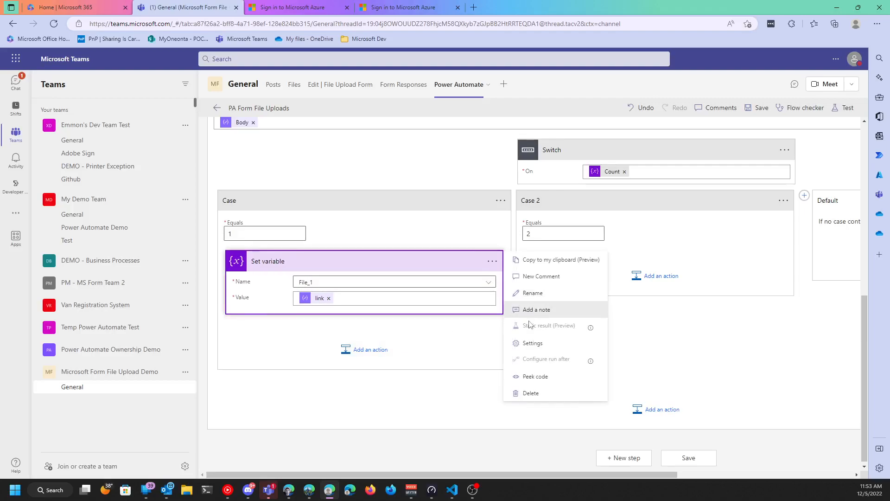
{"action": "left_click", "coordinate": [533, 293]}
{"action": "left_click", "coordinate": [327, 260]}
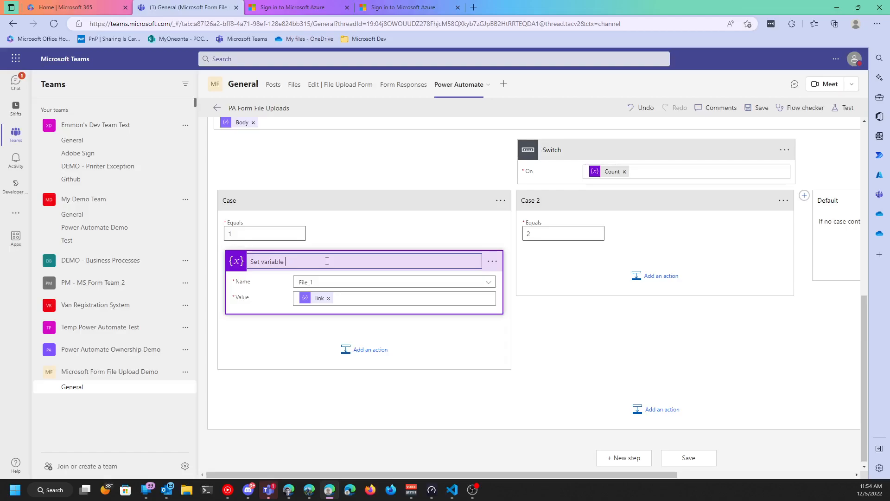
{"action": "type", "text": "- File 1"}
{"action": "left_click", "coordinate": [282, 353]}
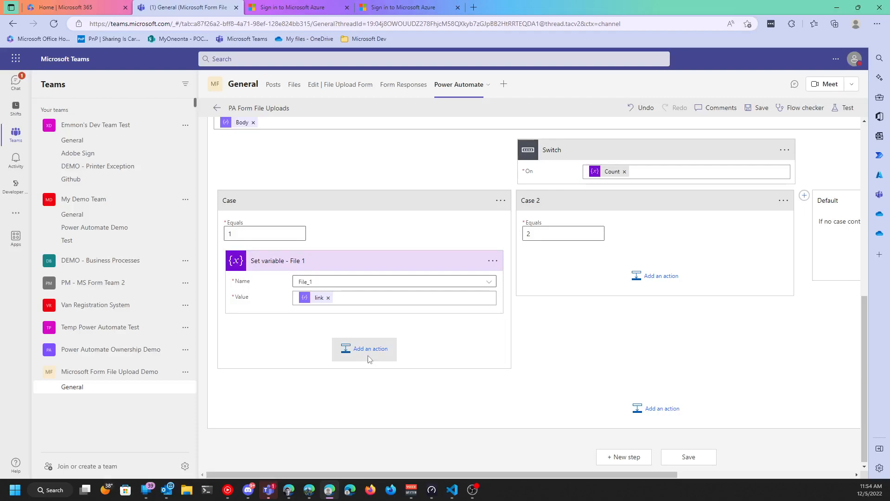
Add a SharePoint Update item action after Set variable - File 1 in the first case
{"action": "left_click", "coordinate": [369, 359]}
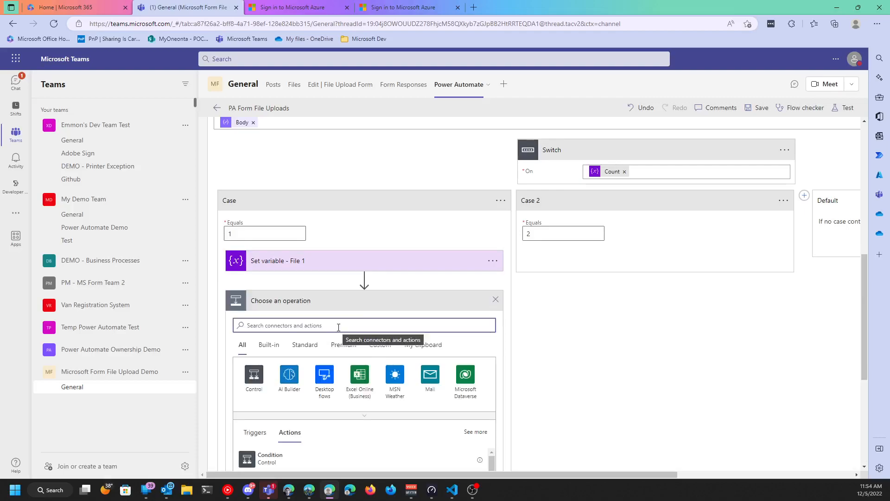
{"action": "type", "text": "Update Item"}
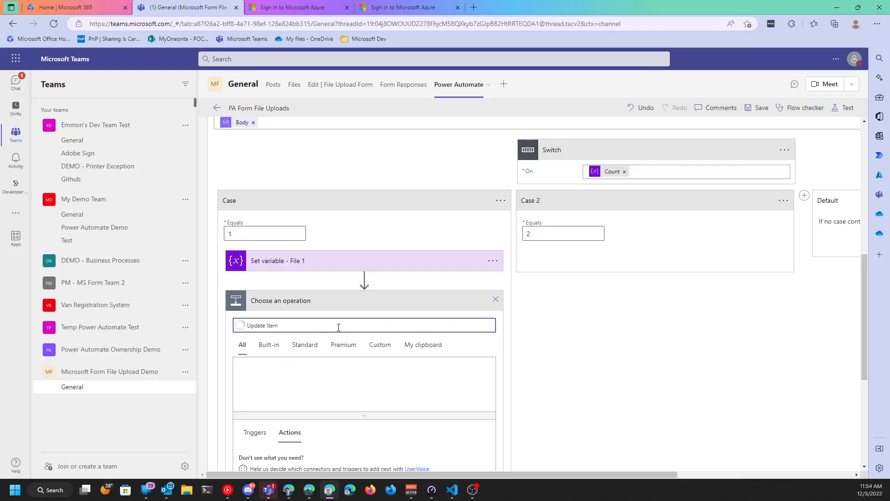
{"action": "scroll", "coordinate": [289, 428], "scroll_direction": "down", "scroll_amount": 1}
{"action": "scroll", "coordinate": [288, 428], "scroll_direction": "down", "scroll_amount": 3}
{"action": "left_click", "coordinate": [272, 358]}
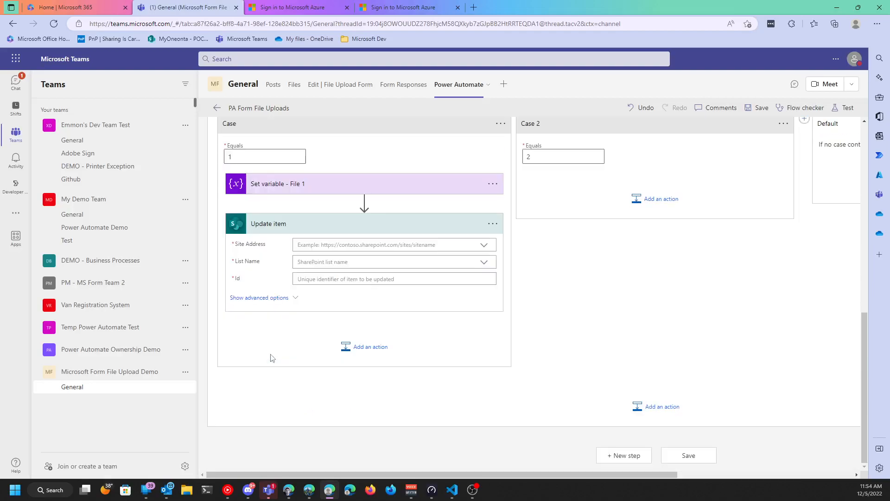
Point the Update item action to the Microsoft Form File Upload Demo site and its Form Responses list
{"action": "left_click", "coordinate": [484, 245]}
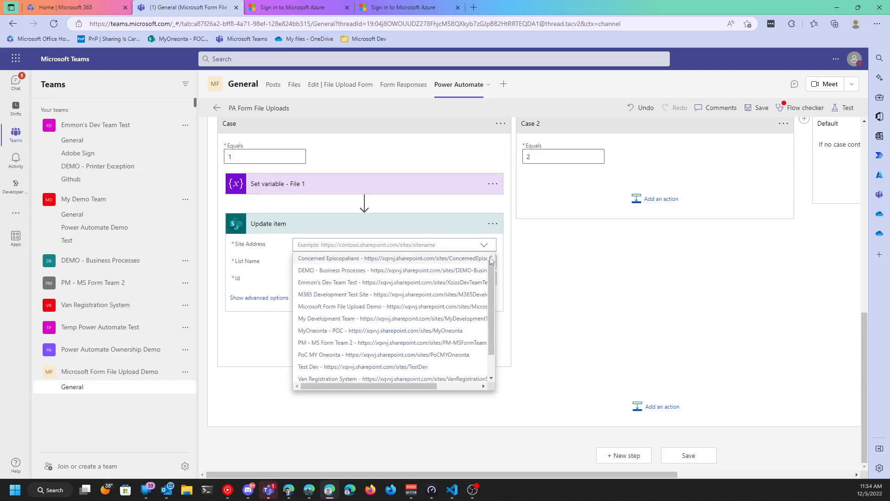
{"action": "left_click", "coordinate": [328, 309]}
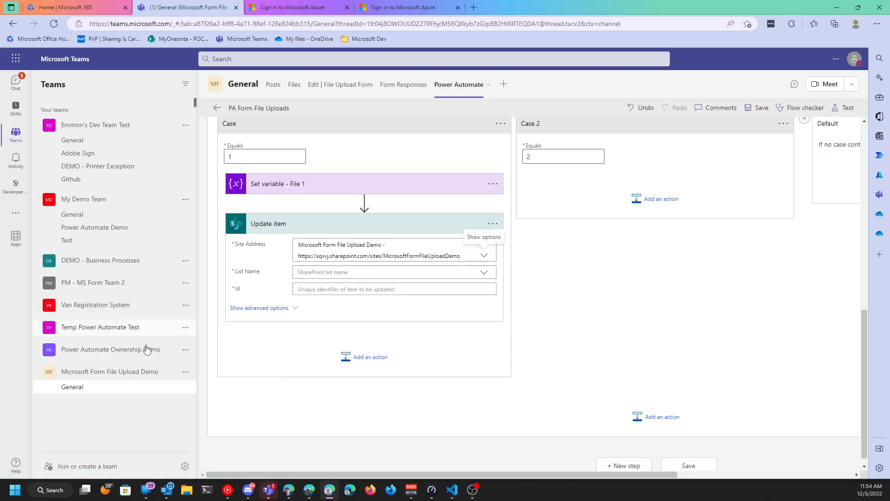
{"action": "left_click", "coordinate": [475, 277]}
{"action": "left_click", "coordinate": [337, 285]}
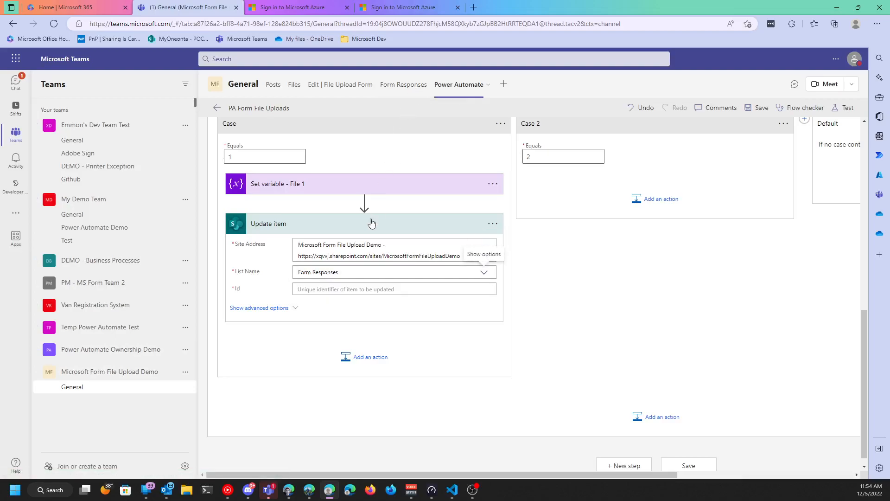
Set the Update item Id to the ID from Create item - Record Response
{"action": "left_click", "coordinate": [313, 290]}
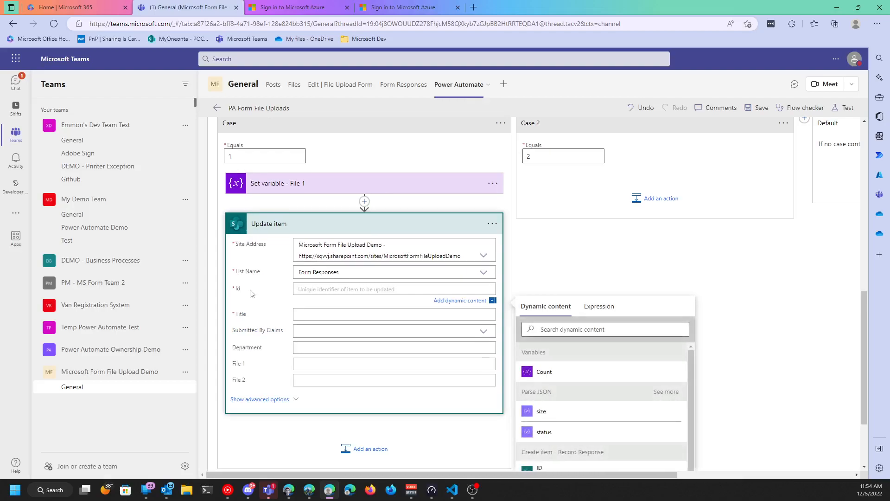
{"action": "scroll", "coordinate": [609, 429], "scroll_direction": "down", "scroll_amount": 1}
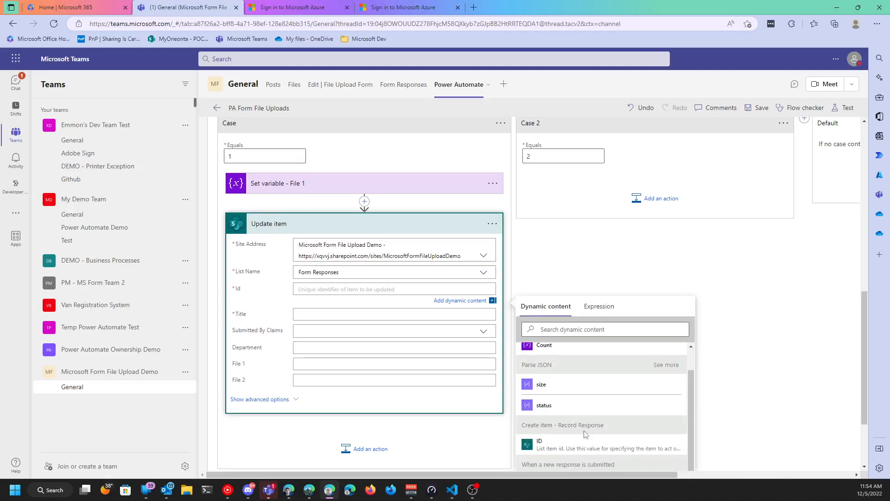
{"action": "left_click", "coordinate": [539, 446]}
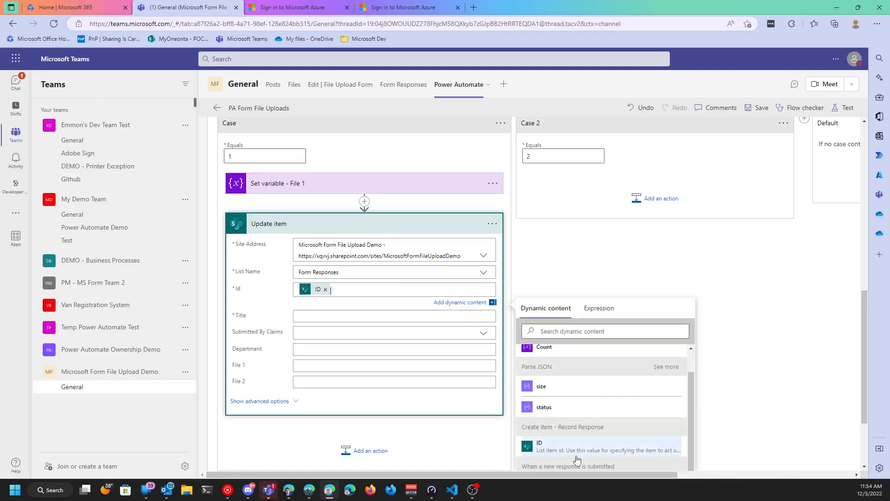
Set the Update item Title to the Title from Create item - Record Response and File 1 to the File_1 variable
{"action": "left_click", "coordinate": [318, 321]}
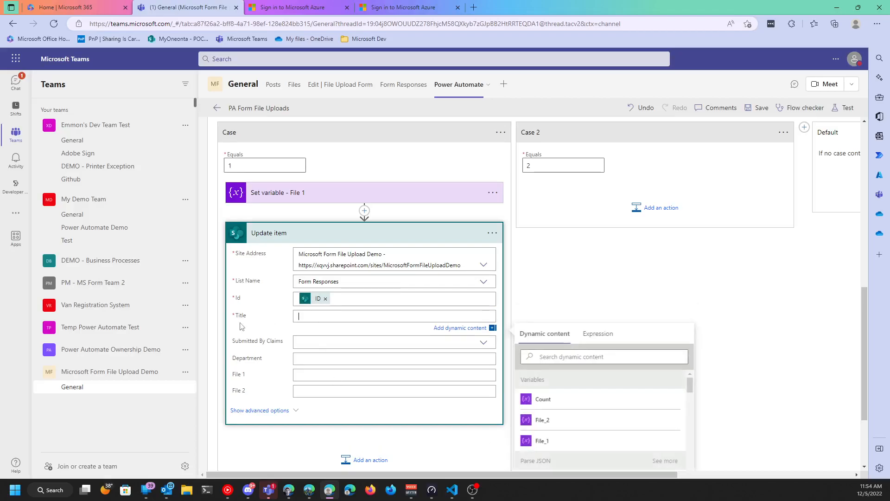
{"action": "scroll", "coordinate": [613, 420], "scroll_direction": "down", "scroll_amount": 1}
{"action": "scroll", "coordinate": [614, 421], "scroll_direction": "down", "scroll_amount": 4}
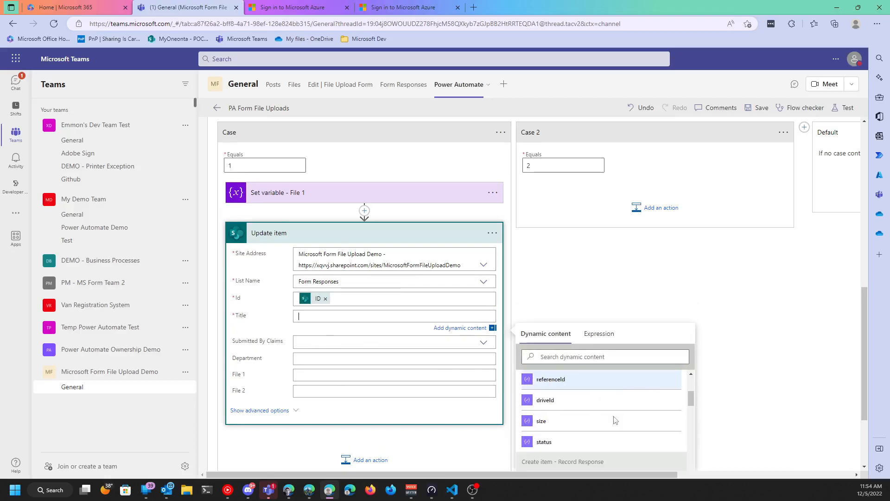
{"action": "left_click", "coordinate": [549, 399]}
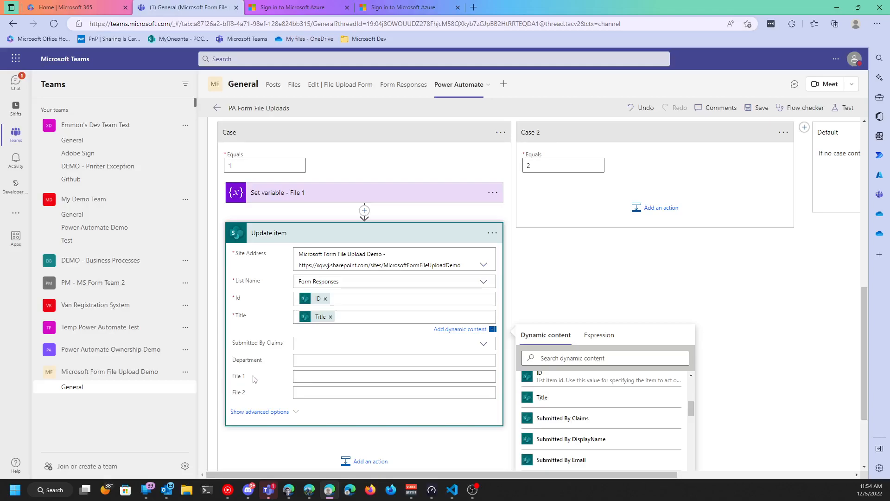
{"action": "left_click", "coordinate": [319, 373]}
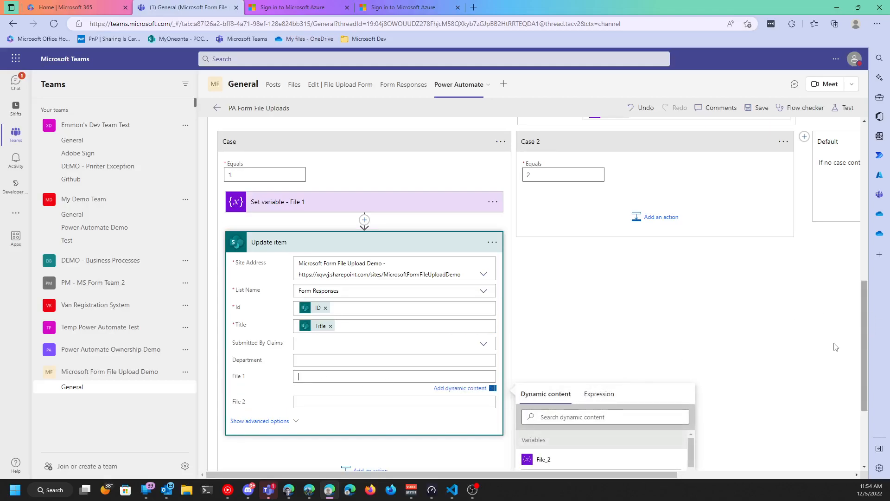
{"action": "scroll", "coordinate": [703, 380], "scroll_direction": "down", "scroll_amount": 1}
{"action": "left_click", "coordinate": [559, 437]}
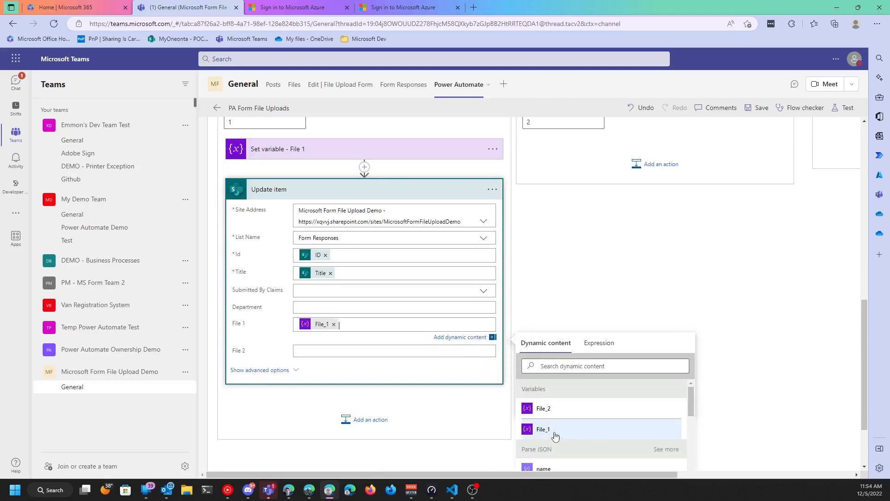
{"action": "left_click", "coordinate": [321, 308]}
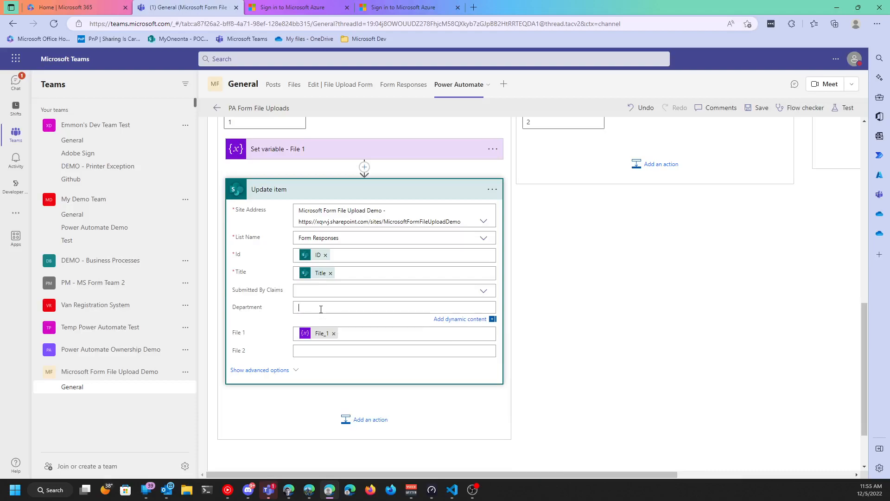
{"action": "left_click", "coordinate": [607, 327]}
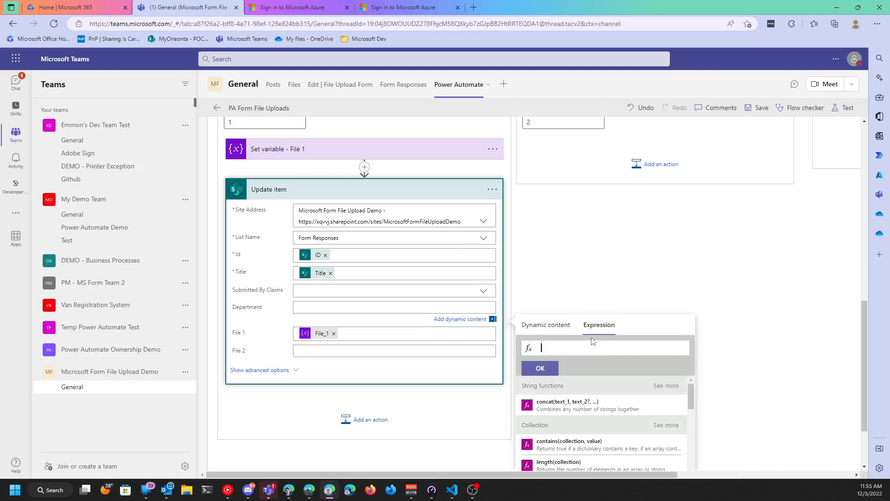
{"action": "type", "text": "null"}
{"action": "key", "text": "BackSpace"}
{"action": "key", "text": "BackSpace"}
{"action": "key", "text": "BackSpace"}
{"action": "key", "text": "BackSpace"}
{"action": "left_click", "coordinate": [448, 432]}
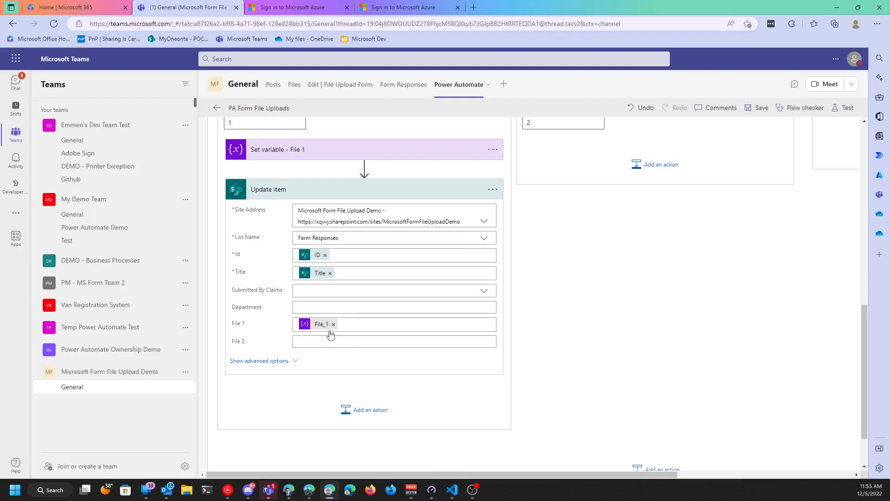
Rename the Update item action in the first case as Update item - File 1
{"action": "left_click", "coordinate": [493, 190]}
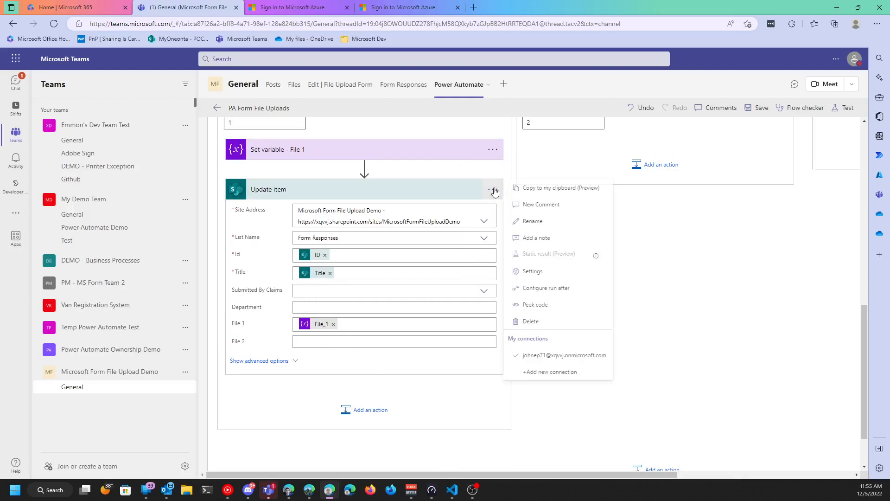
{"action": "left_click", "coordinate": [539, 222]}
{"action": "left_click", "coordinate": [385, 192]}
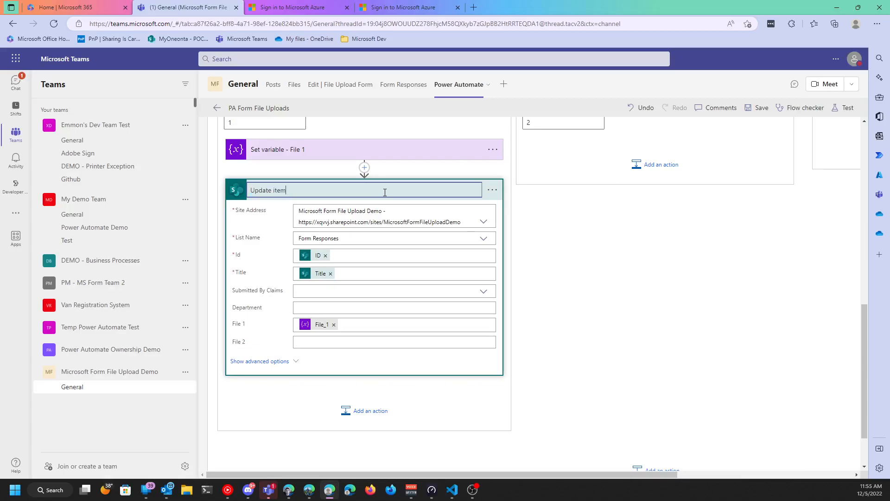
{"action": "type", "text": "- File 1"}
{"action": "left_click", "coordinate": [549, 245]}
Copy the Set variable - File 1 and Update item - File 1 actions to the flow clipboard
{"action": "scroll", "coordinate": [543, 262], "scroll_direction": "up", "scroll_amount": 2}
{"action": "left_click", "coordinate": [493, 256]}
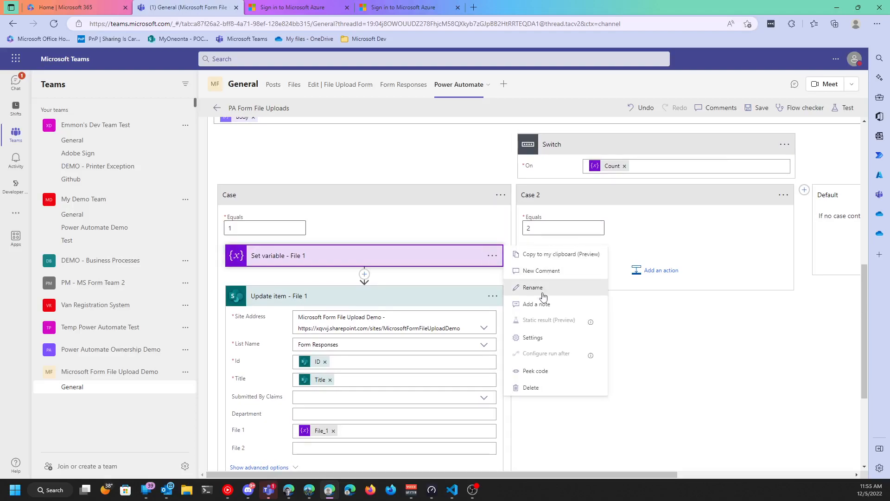
{"action": "left_click", "coordinate": [533, 255]}
{"action": "left_click", "coordinate": [493, 295]}
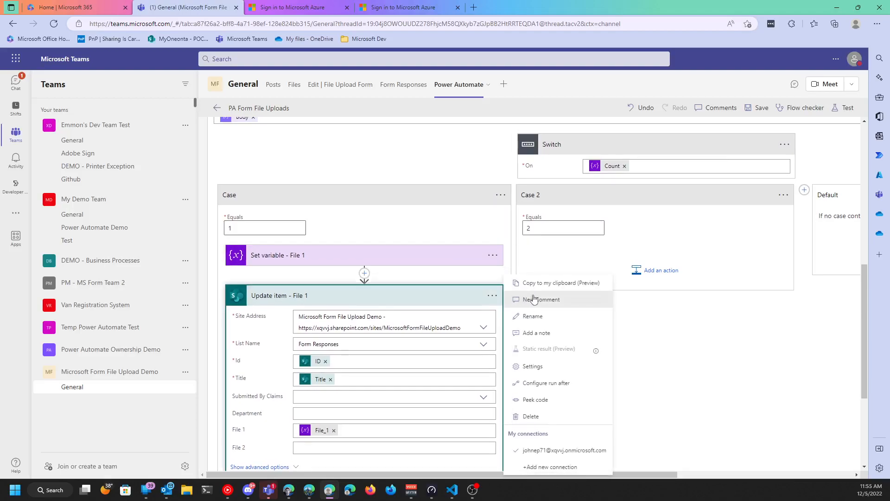
{"action": "left_click", "coordinate": [545, 282]}
{"action": "left_click", "coordinate": [556, 281]}
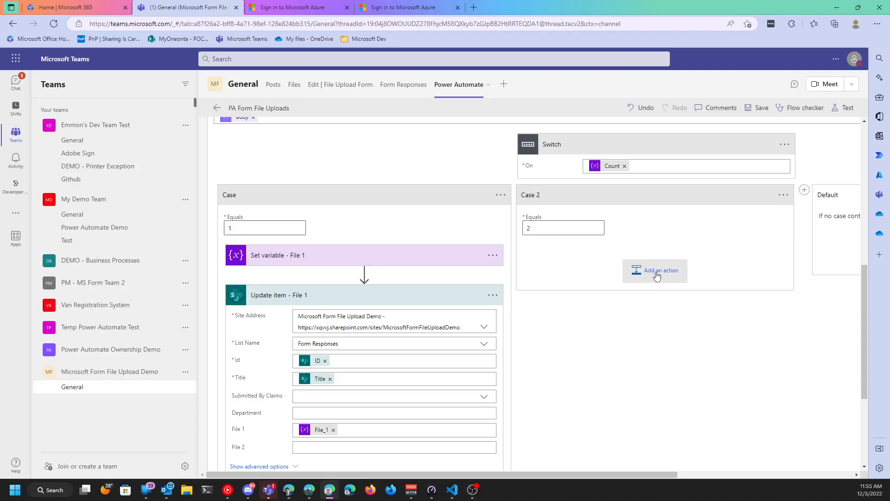
Add a Set variable action to Case 2 of the Switch
{"action": "left_click", "coordinate": [661, 270]}
{"action": "left_click", "coordinate": [722, 300]}
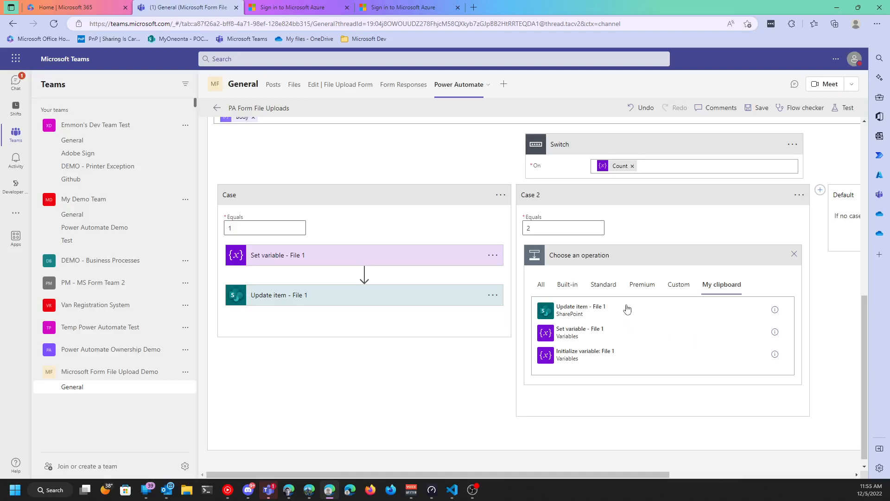
{"action": "left_click", "coordinate": [542, 286]}
{"action": "type", "text": "Set Vari"}
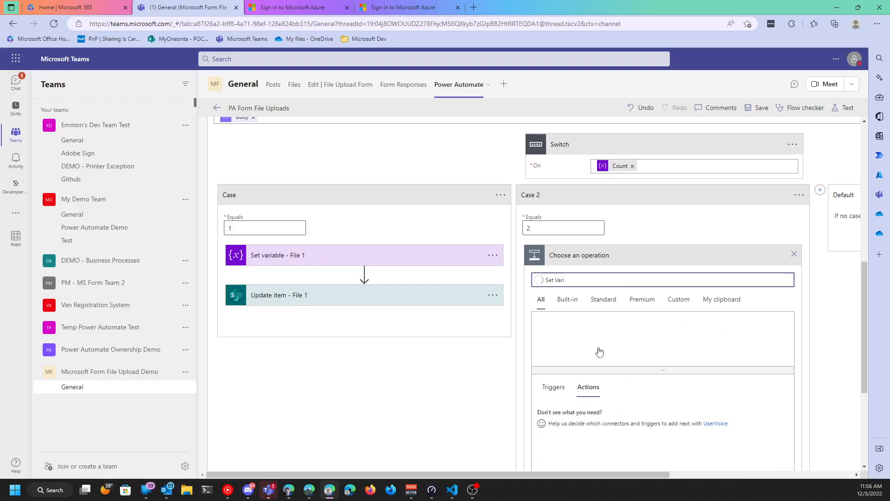
{"action": "scroll", "coordinate": [586, 440], "scroll_direction": "down", "scroll_amount": 2}
{"action": "left_click", "coordinate": [585, 440]}
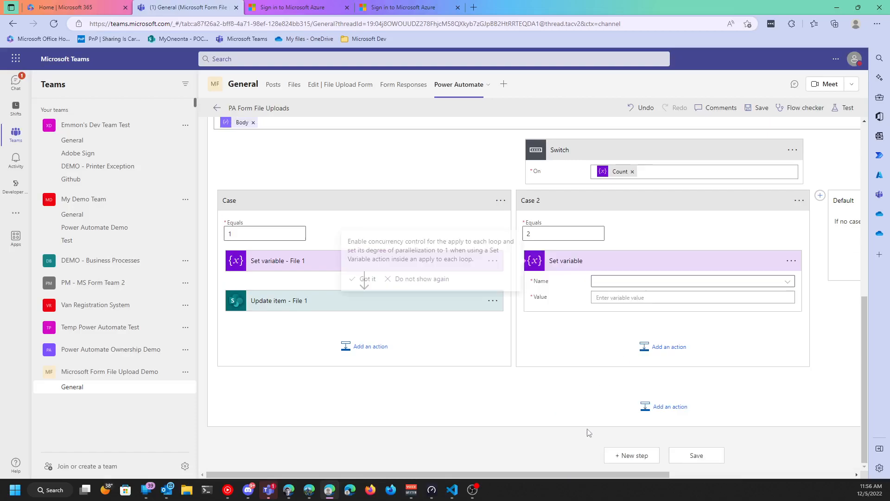
Have the Case 2 Set variable action set File_2 to the link value from Parse JSON
{"action": "left_click", "coordinate": [652, 283]}
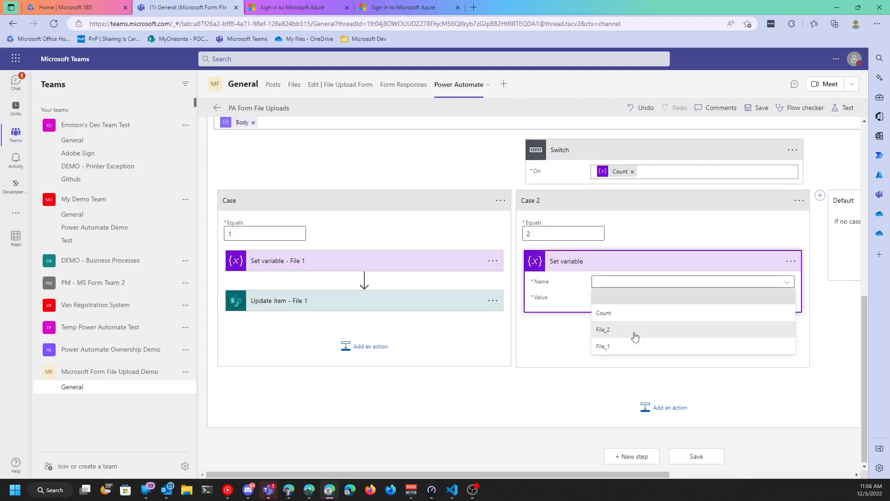
{"action": "left_click", "coordinate": [635, 331]}
{"action": "left_click", "coordinate": [608, 301]}
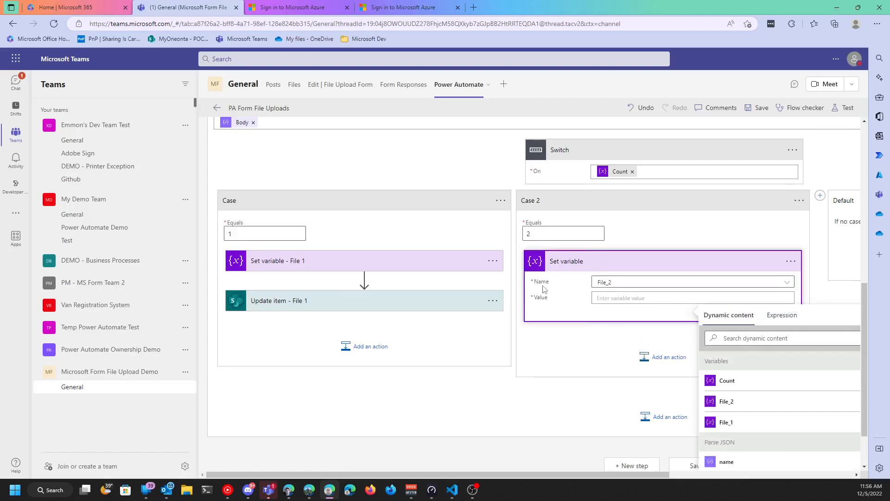
{"action": "scroll", "coordinate": [726, 418], "scroll_direction": "down", "scroll_amount": 1}
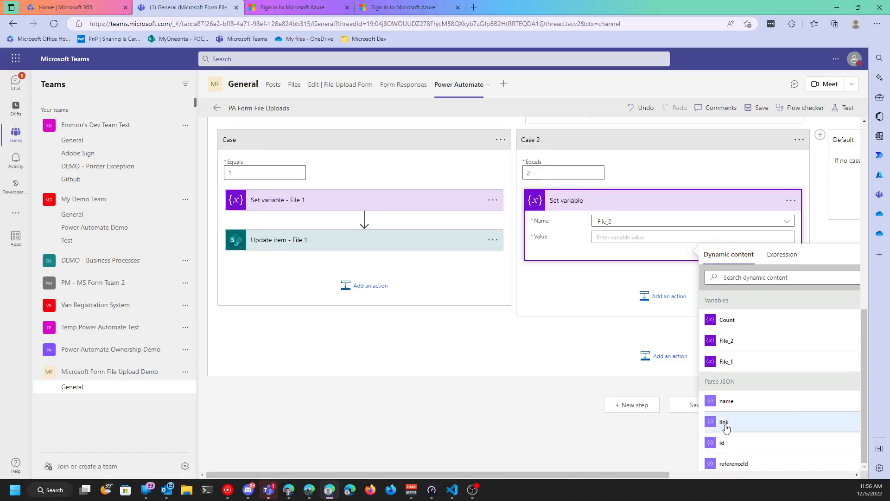
{"action": "left_click", "coordinate": [725, 424]}
{"action": "scroll", "coordinate": [584, 278], "scroll_direction": "up", "scroll_amount": 1}
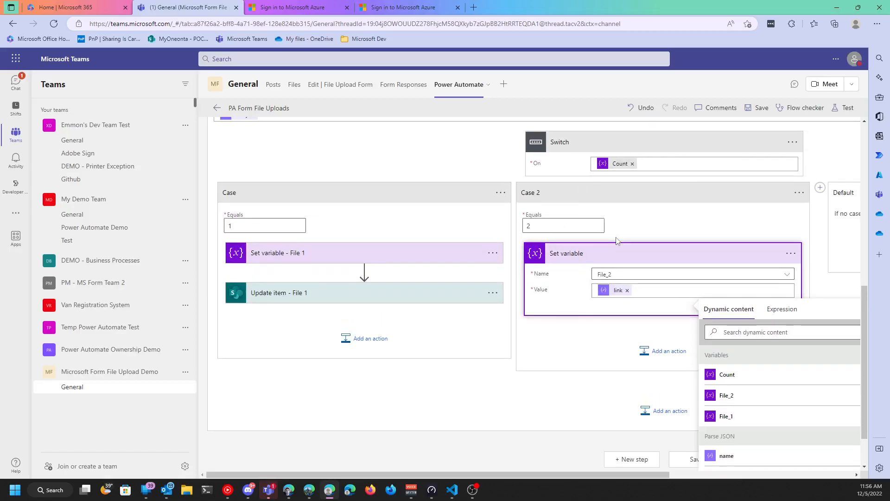
{"action": "left_click", "coordinate": [609, 341]}
Add a SharePoint Update item action after Set variable in Case 2
{"action": "left_click", "coordinate": [670, 349]}
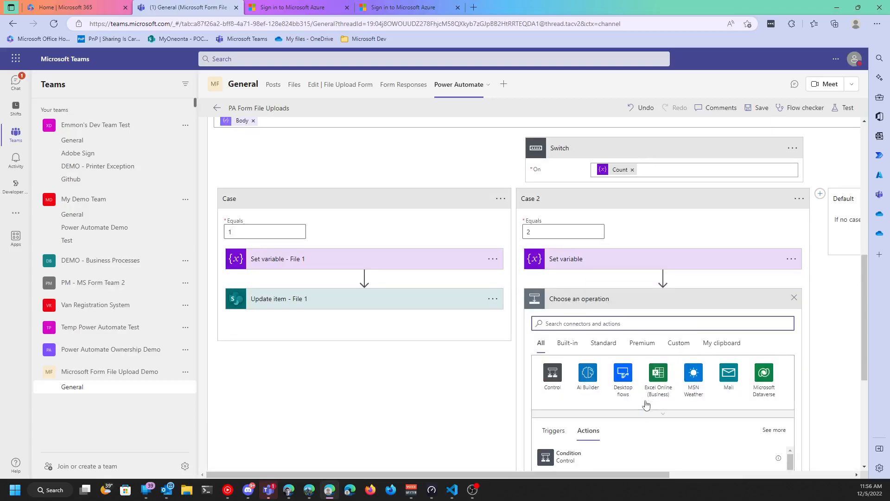
{"action": "scroll", "coordinate": [631, 366], "scroll_direction": "down", "scroll_amount": 1}
{"action": "type", "text": "u"}
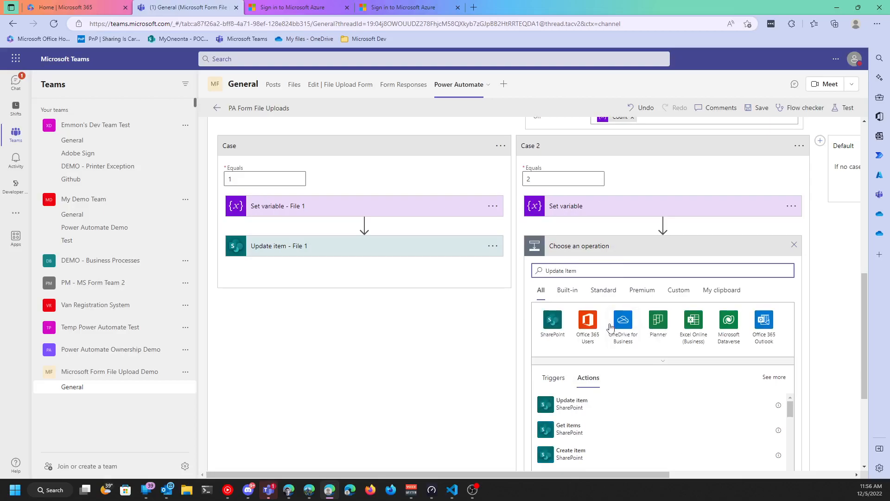
{"action": "left_click", "coordinate": [551, 407]}
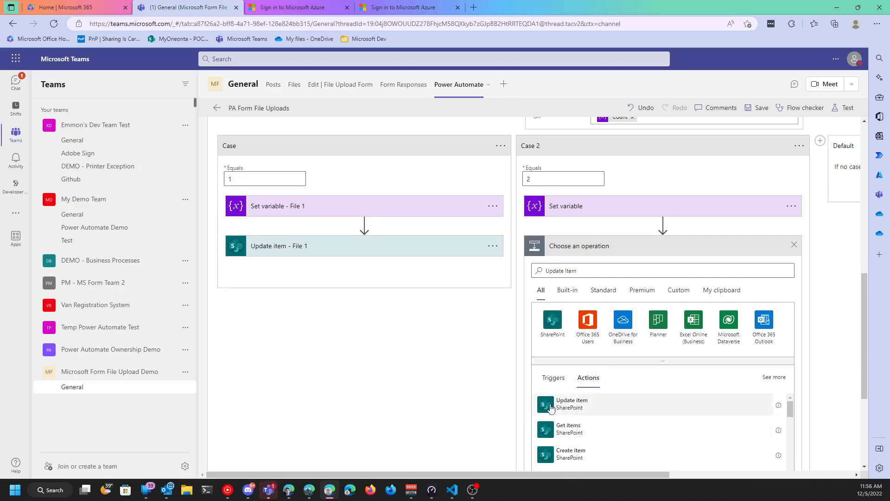
Point the Case 2 Update item action to the Microsoft Form File Upload Demo site and its Form Responses list
{"action": "left_click", "coordinate": [782, 266]}
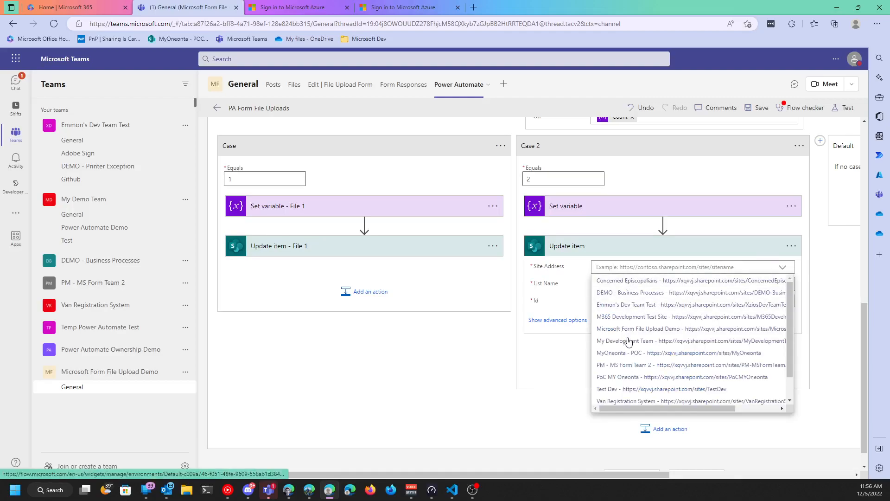
{"action": "left_click", "coordinate": [671, 329]}
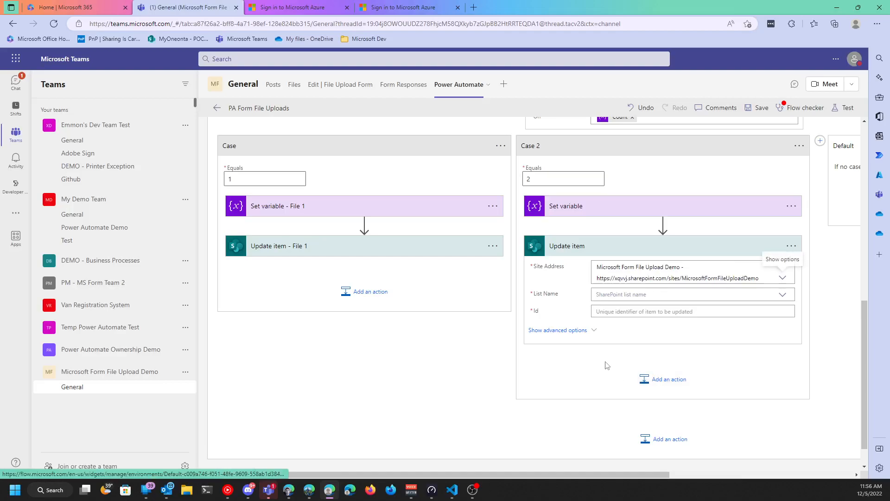
{"action": "left_click", "coordinate": [638, 294]}
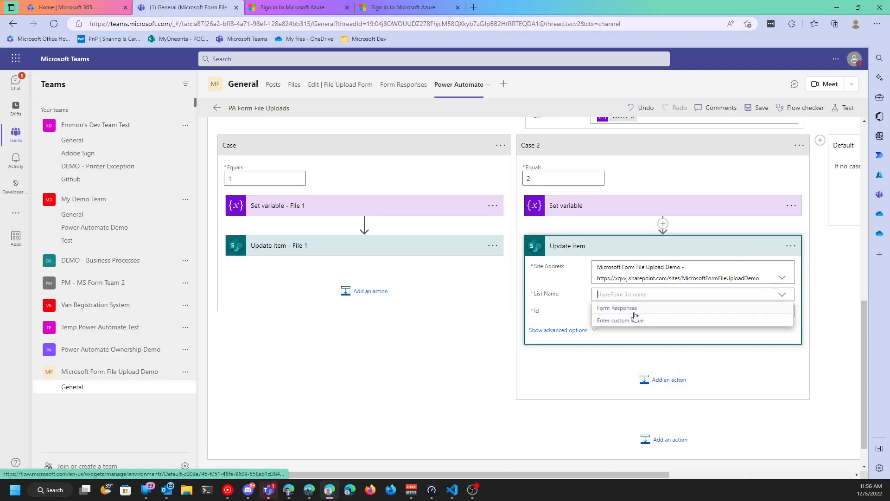
{"action": "left_click", "coordinate": [635, 311]}
Set the Case 2 Update item Id and Title to the ID and Title from Create item - Record Response
{"action": "left_click", "coordinate": [634, 316]}
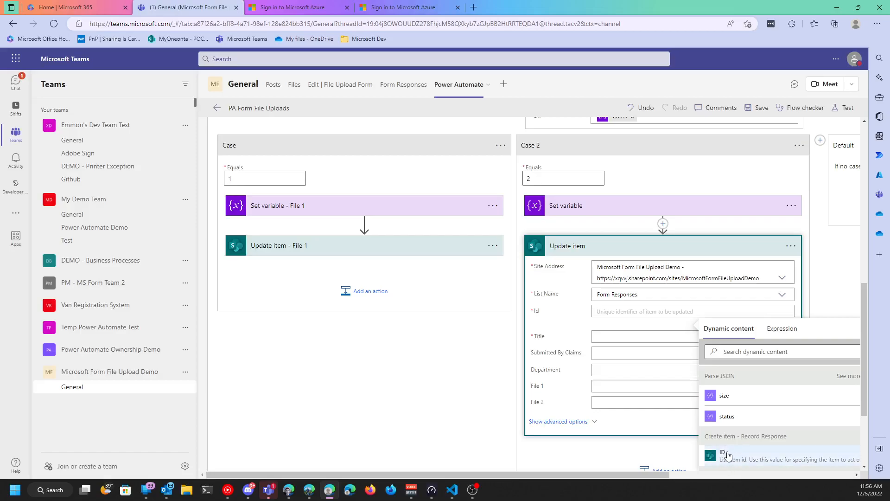
{"action": "left_click", "coordinate": [724, 458]}
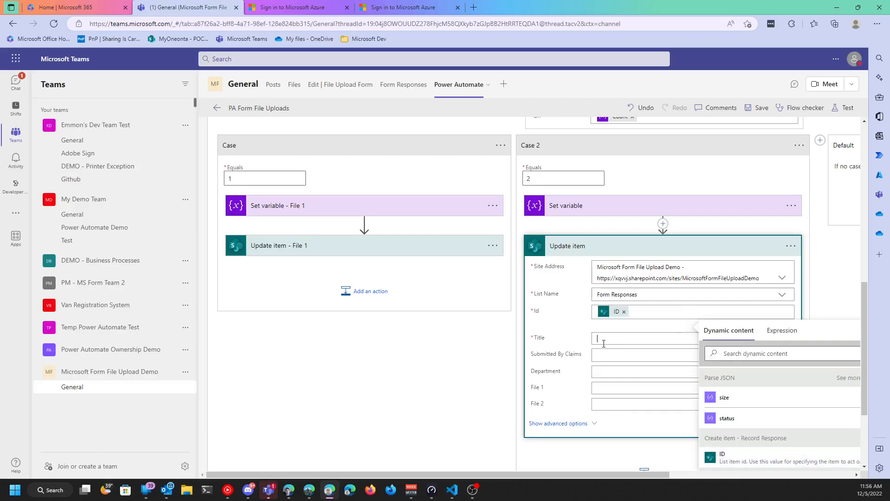
{"action": "scroll", "coordinate": [756, 413], "scroll_direction": "down", "scroll_amount": 5}
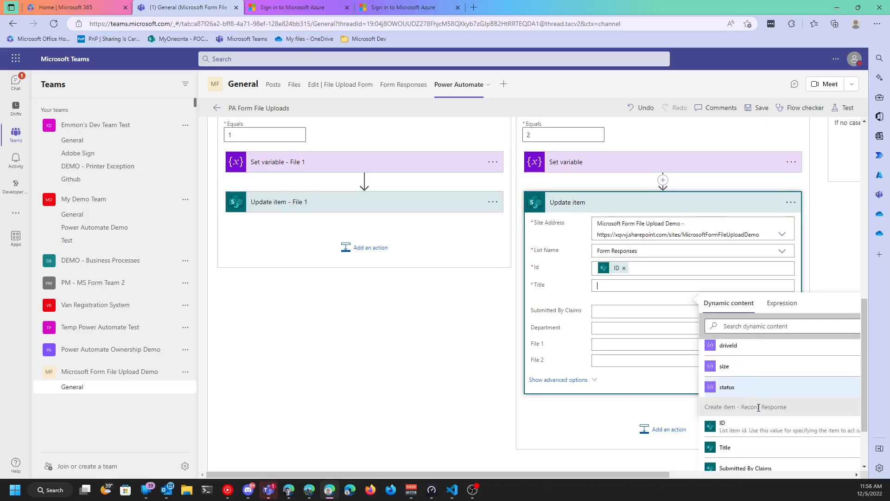
{"action": "scroll", "coordinate": [759, 412], "scroll_direction": "down", "scroll_amount": 1}
{"action": "left_click", "coordinate": [745, 393]}
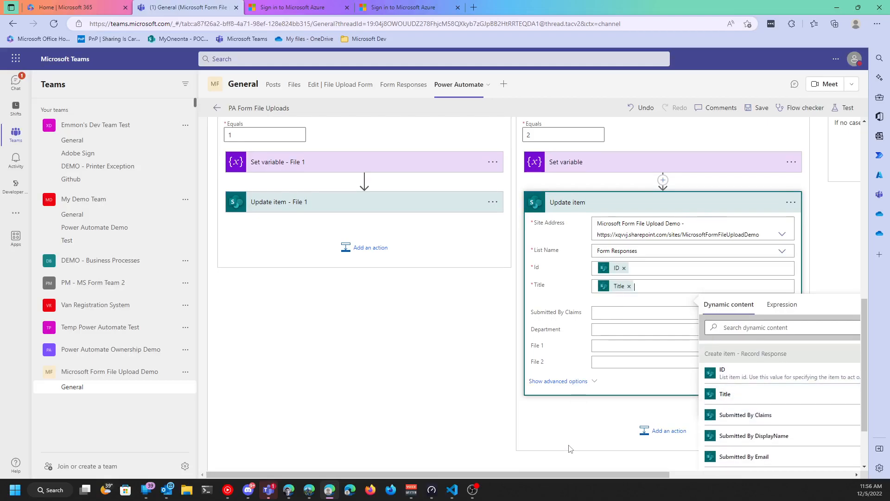
{"action": "left_click", "coordinate": [572, 430]}
Set File 2 of the Case 2 Update item action to the File_2 variable
{"action": "left_click", "coordinate": [627, 358]}
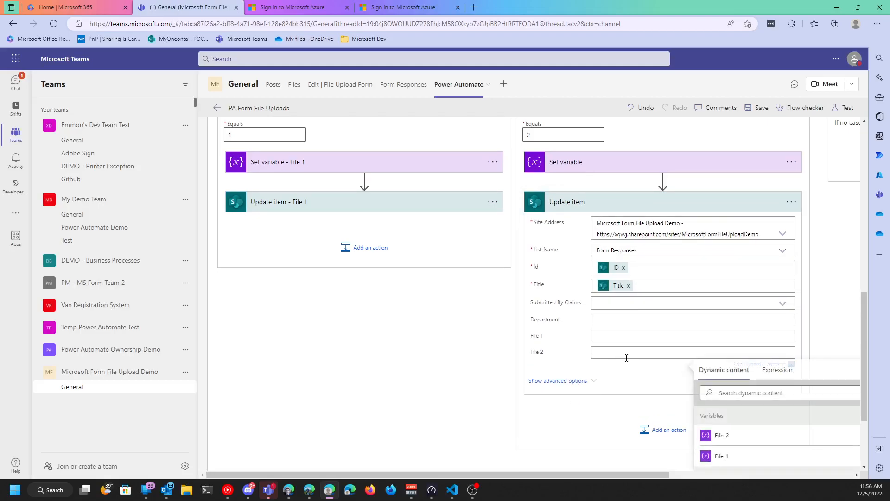
{"action": "left_click", "coordinate": [727, 437]}
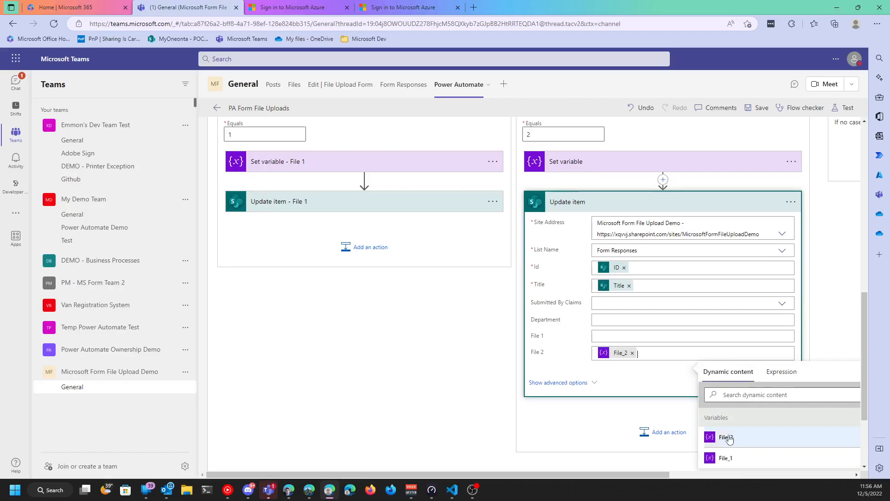
{"action": "left_click", "coordinate": [478, 410]}
Rename the Case 2 Update item action to "Update item - File 2"
{"action": "scroll", "coordinate": [590, 282], "scroll_direction": "up", "scroll_amount": 1}
{"action": "scroll", "coordinate": [591, 282], "scroll_direction": "up", "scroll_amount": 1}
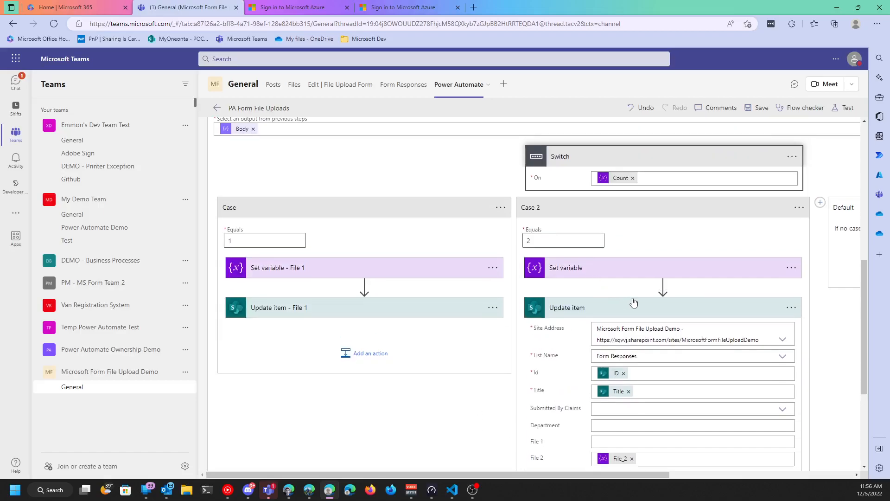
{"action": "left_click", "coordinate": [792, 308]}
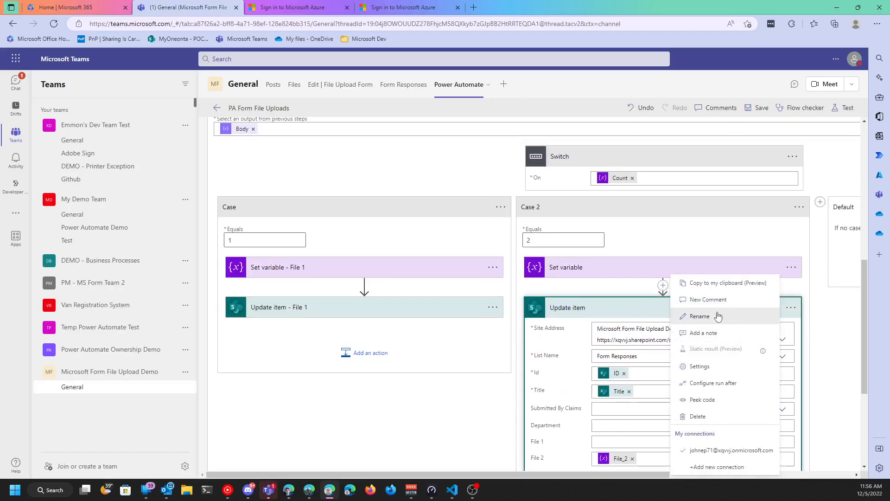
{"action": "left_click", "coordinate": [718, 314]}
{"action": "left_click", "coordinate": [642, 307]}
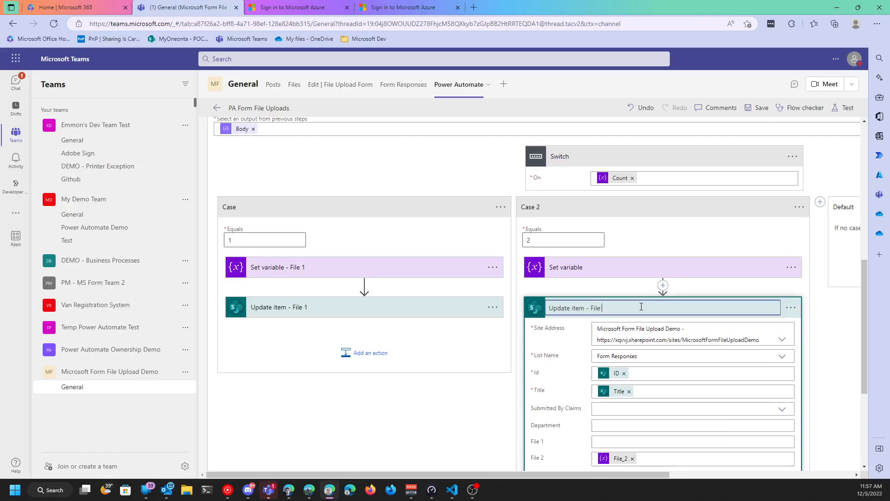
Rename the Case 2 Set variable action to "Set variable - File 2"
{"action": "left_click", "coordinate": [792, 267]}
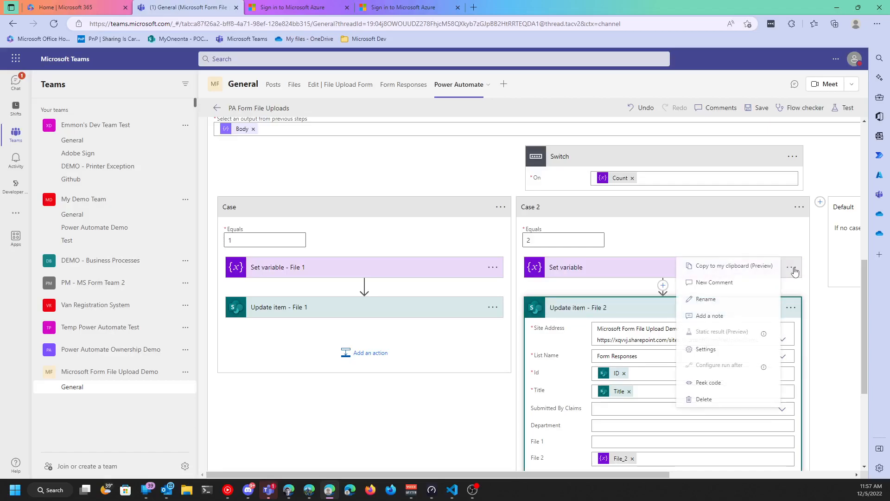
{"action": "left_click", "coordinate": [714, 304]}
{"action": "left_click", "coordinate": [645, 271]}
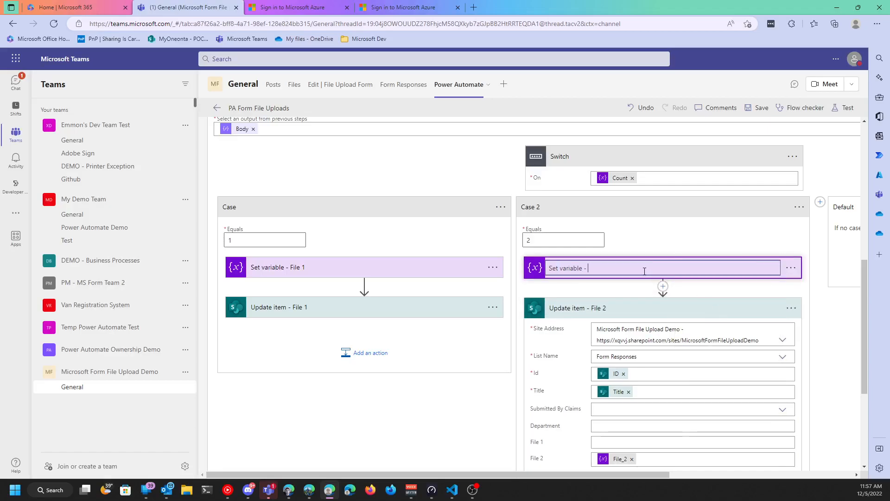
{"action": "scroll", "coordinate": [645, 271], "scroll_direction": "down", "scroll_amount": 2}
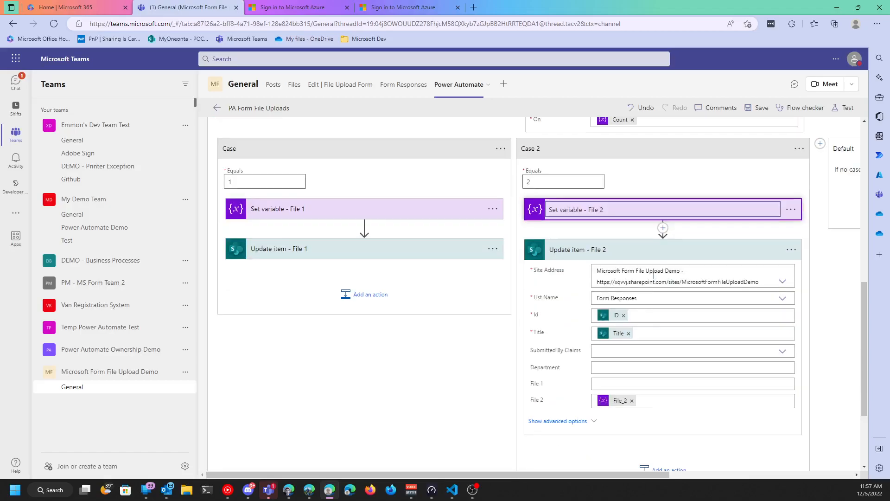
{"action": "scroll", "coordinate": [678, 266], "scroll_direction": "up", "scroll_amount": 2}
Collapse both Switch cases and add an Increment variable action after the Switch inside the Apply to each loop
{"action": "left_click", "coordinate": [664, 215]}
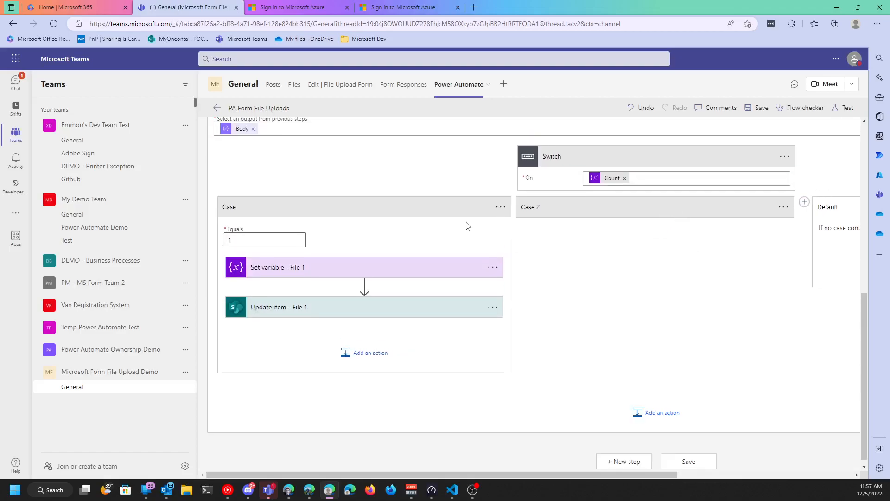
{"action": "left_click", "coordinate": [505, 209]}
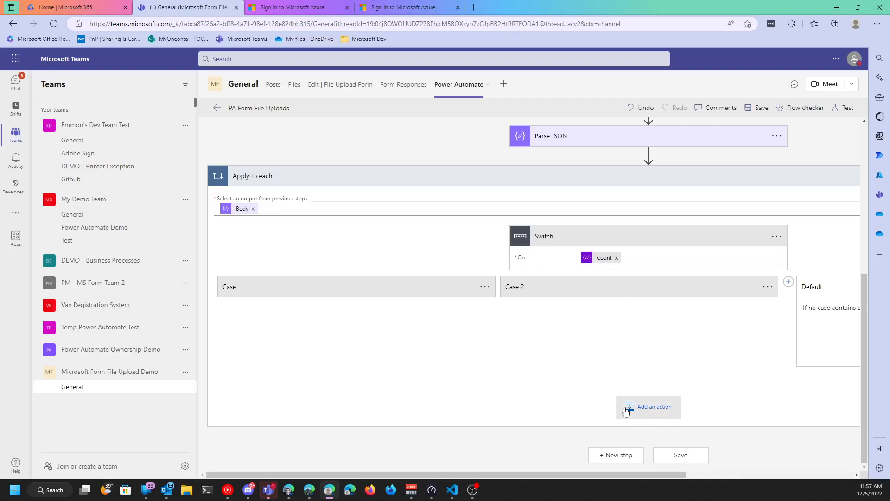
{"action": "left_click", "coordinate": [661, 410]}
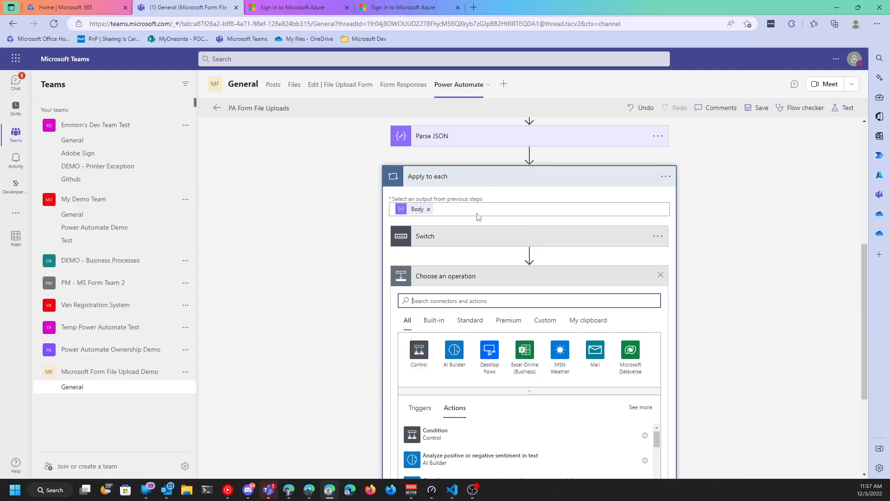
{"action": "type", "text": "Vari"}
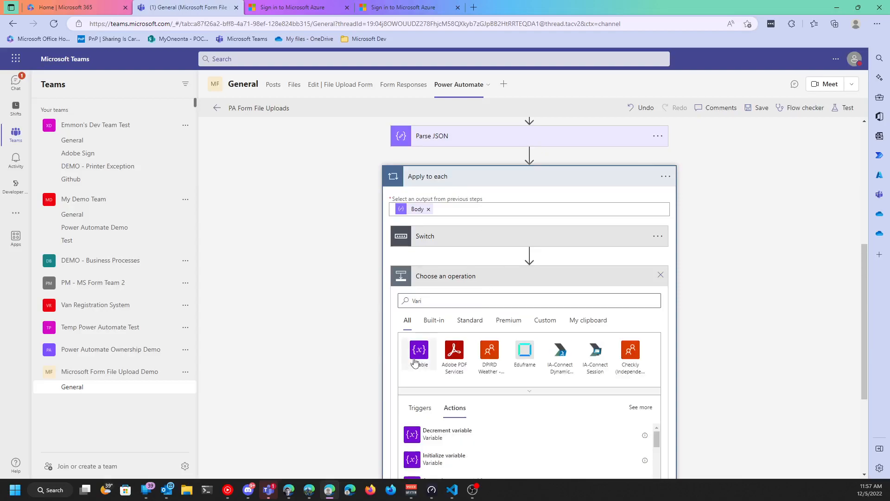
{"action": "left_click", "coordinate": [419, 350]}
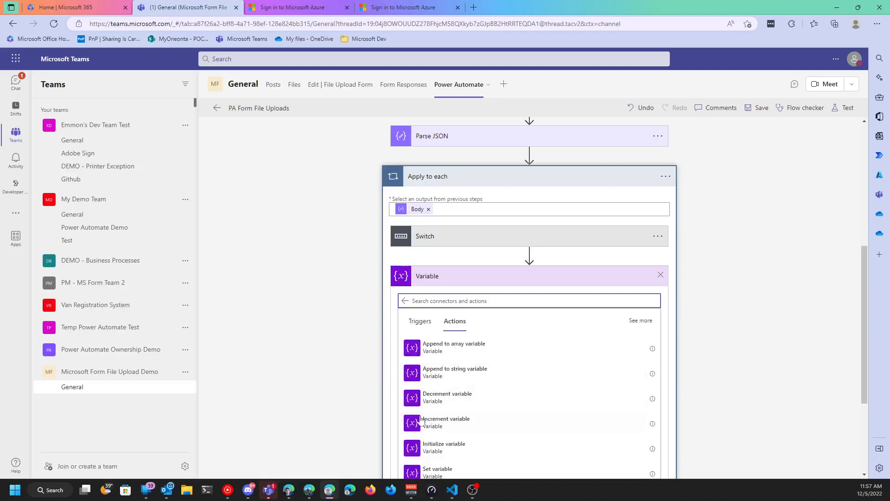
{"action": "left_click", "coordinate": [431, 424]}
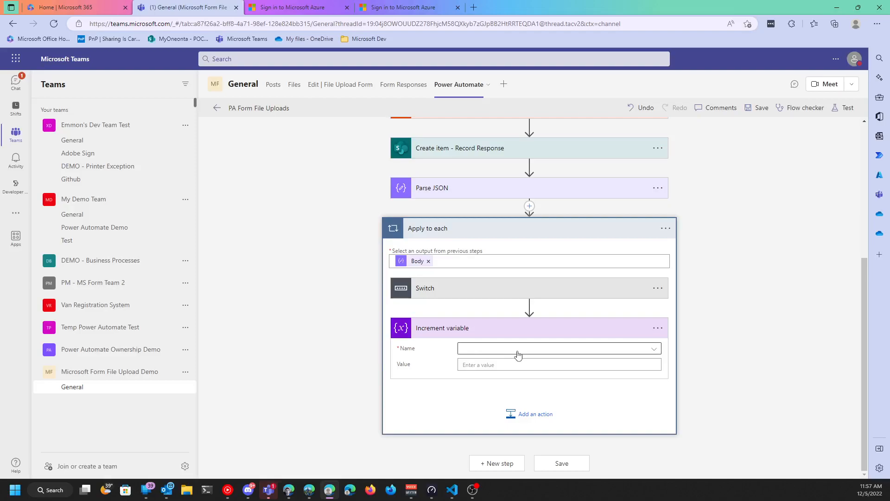
Set the Increment variable action to increase Count by 1 and save the flow
{"action": "left_click", "coordinate": [629, 357]}
{"action": "left_click", "coordinate": [512, 381]}
{"action": "left_click", "coordinate": [488, 367]}
{"action": "type", "text": "1"}
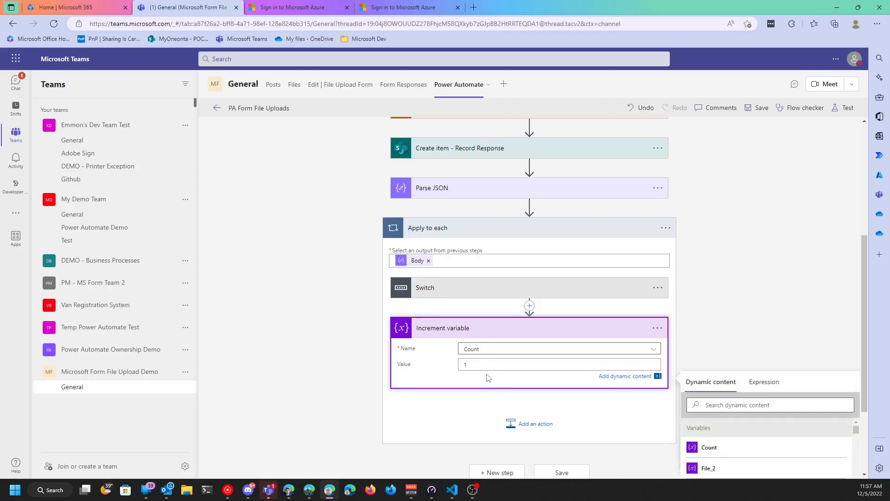
{"action": "left_click", "coordinate": [339, 414]}
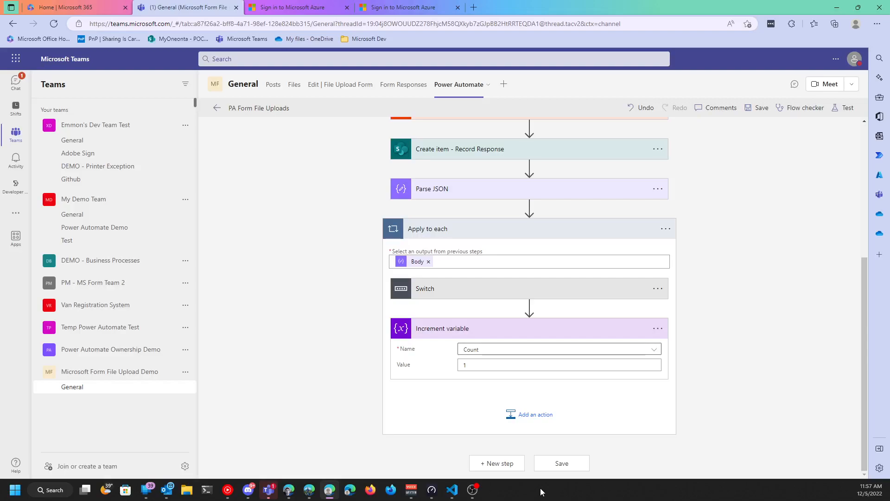
{"action": "left_click", "coordinate": [567, 468]}
Review the whole flow from the trigger through both Switch cases to the Increment variable action, including Set variable - File 1
{"action": "left_click", "coordinate": [464, 296]}
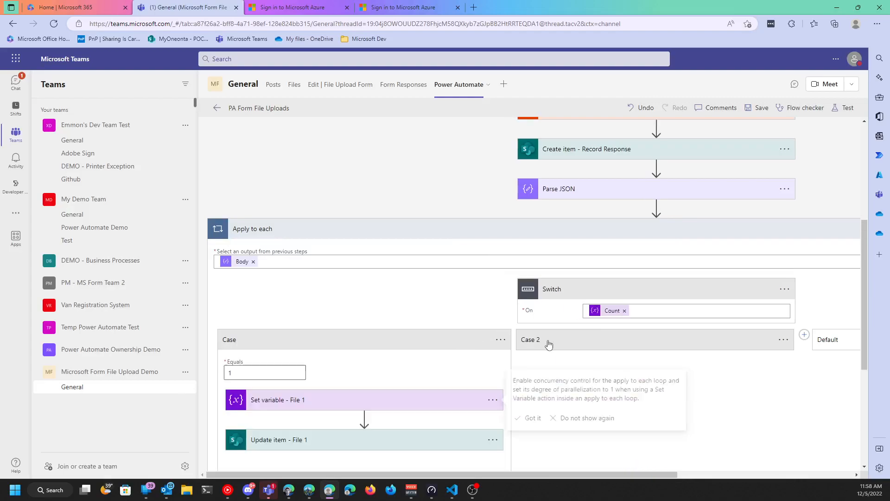
{"action": "left_click", "coordinate": [297, 400]}
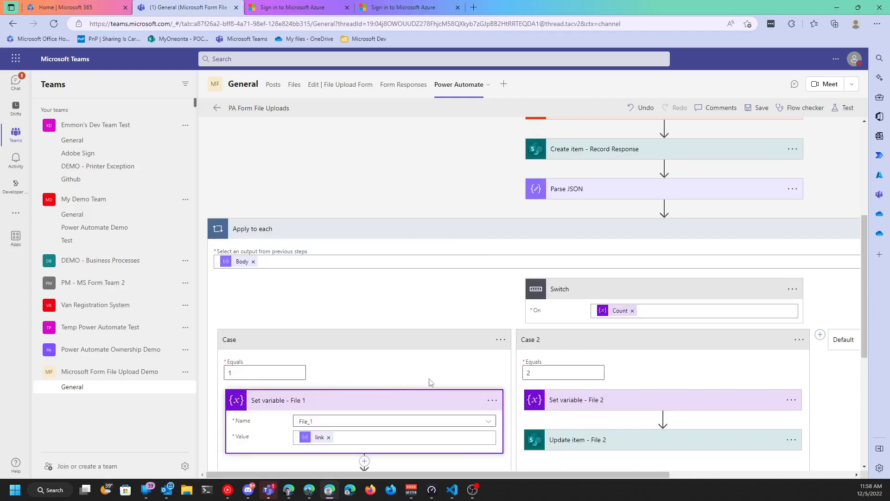
{"action": "scroll", "coordinate": [384, 374], "scroll_direction": "down", "scroll_amount": 2}
{"action": "left_click", "coordinate": [374, 300]}
{"action": "scroll", "coordinate": [571, 310], "scroll_direction": "up", "scroll_amount": 4}
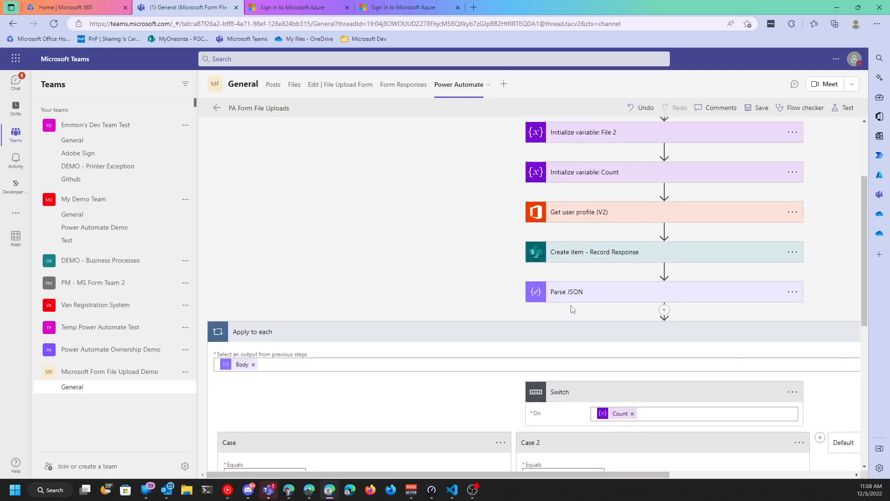
{"action": "scroll", "coordinate": [571, 310], "scroll_direction": "up", "scroll_amount": 3}
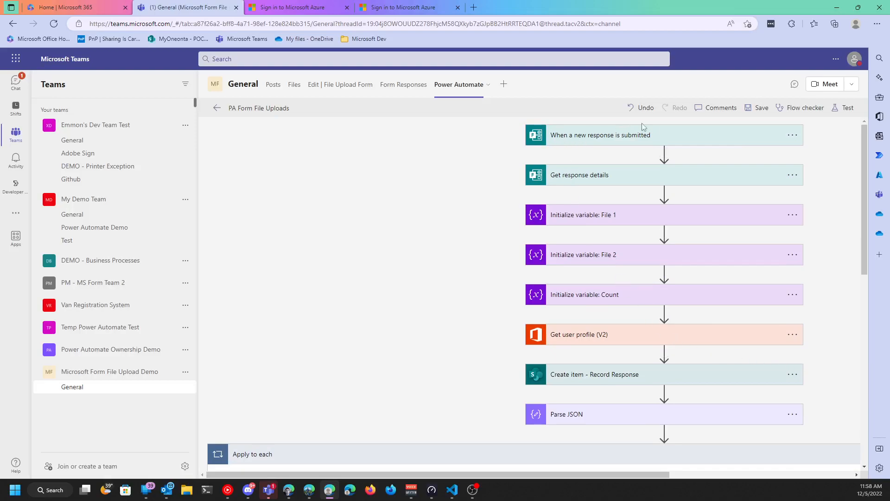
{"action": "scroll", "coordinate": [552, 383], "scroll_direction": "down", "scroll_amount": 4}
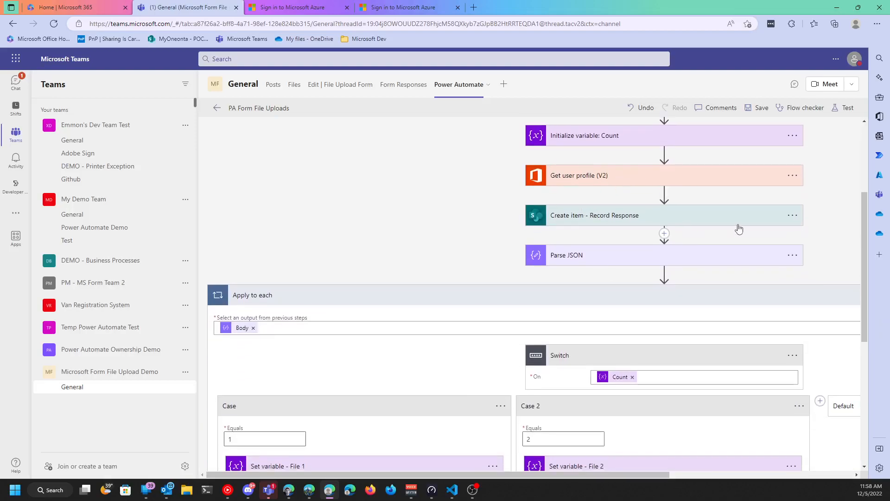
{"action": "scroll", "coordinate": [724, 246], "scroll_direction": "down", "scroll_amount": 2}
{"action": "scroll", "coordinate": [722, 253], "scroll_direction": "down", "scroll_amount": 3}
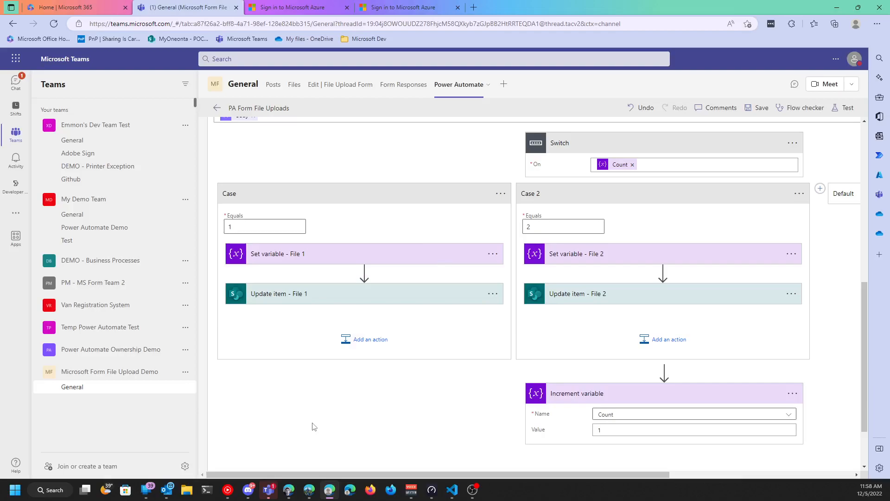
{"action": "scroll", "coordinate": [482, 370], "scroll_direction": "up", "scroll_amount": 7}
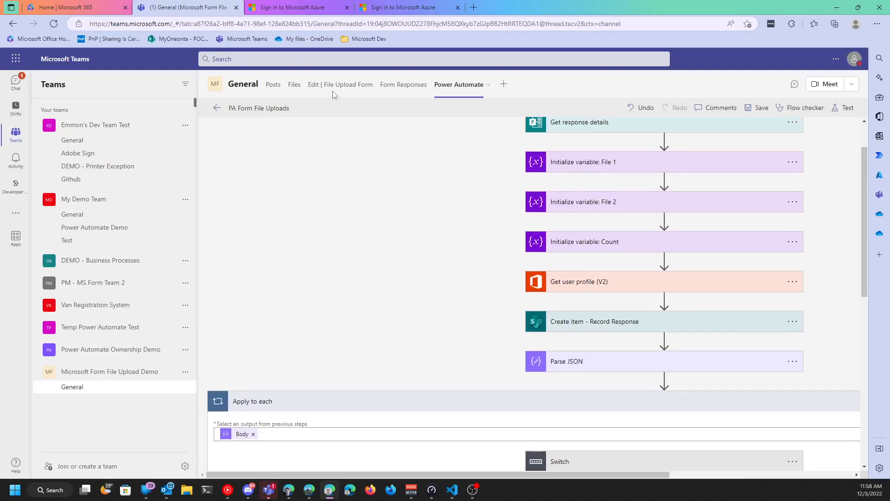
Preview the File Upload Form, upload "SUNY Print Procedure Exception Request v3.pdf", and submit the response
{"action": "left_click", "coordinate": [335, 88]}
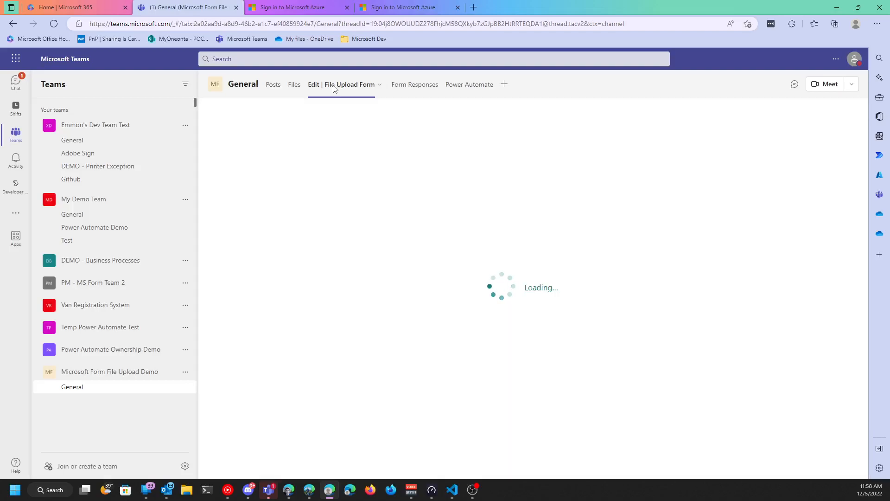
{"action": "left_click", "coordinate": [706, 104]}
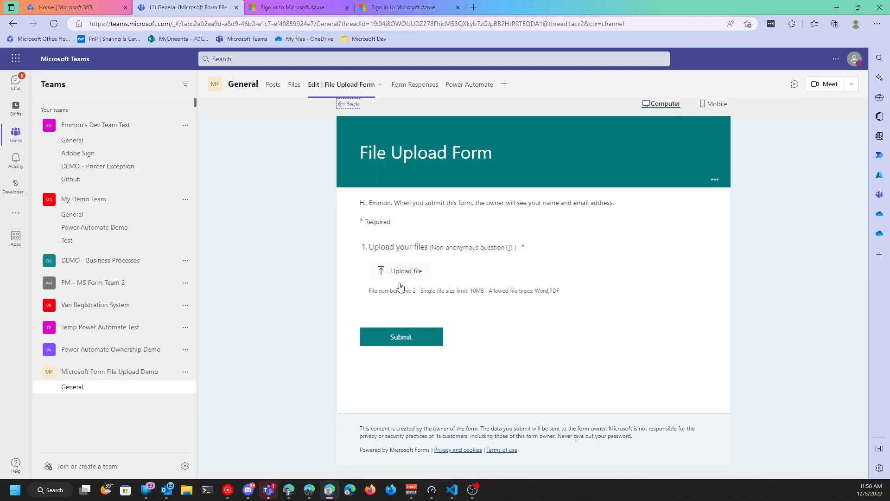
{"action": "left_click", "coordinate": [406, 274]}
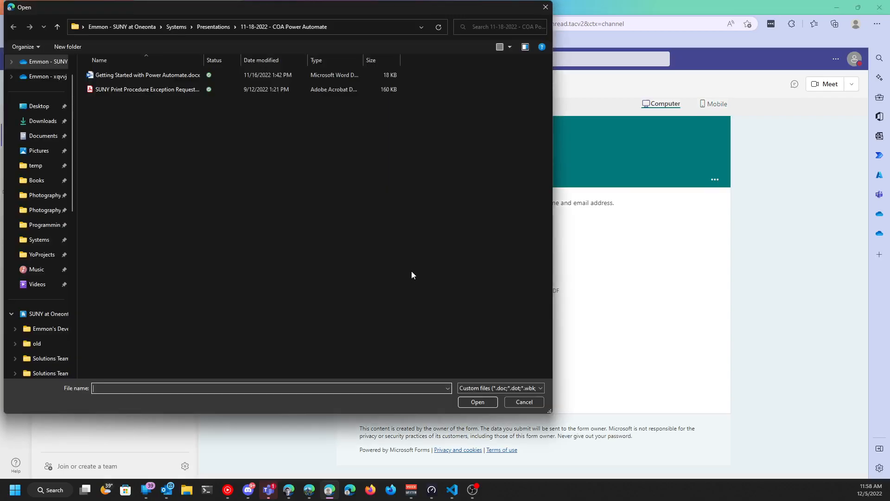
{"action": "left_click", "coordinate": [176, 90]}
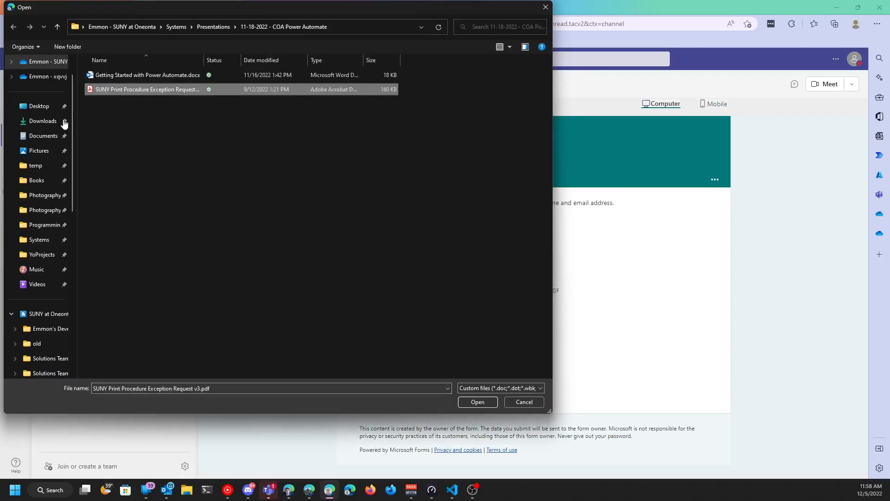
{"action": "left_click", "coordinate": [478, 402]}
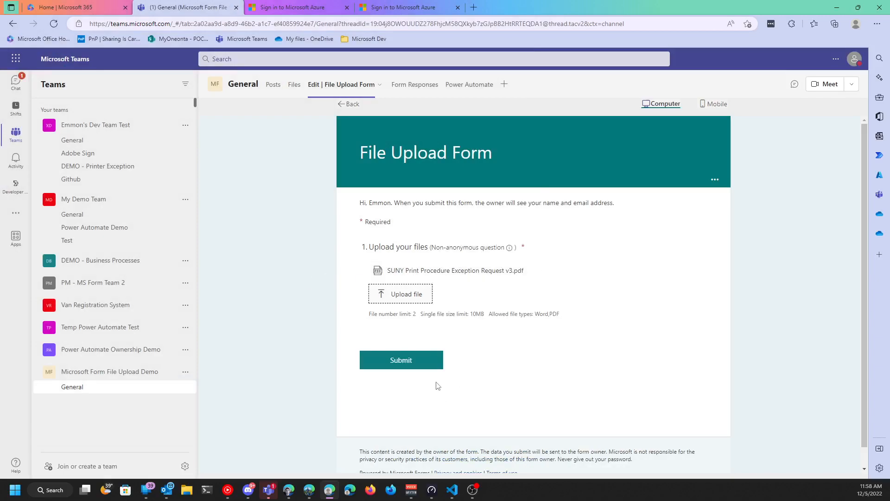
{"action": "left_click", "coordinate": [427, 370]}
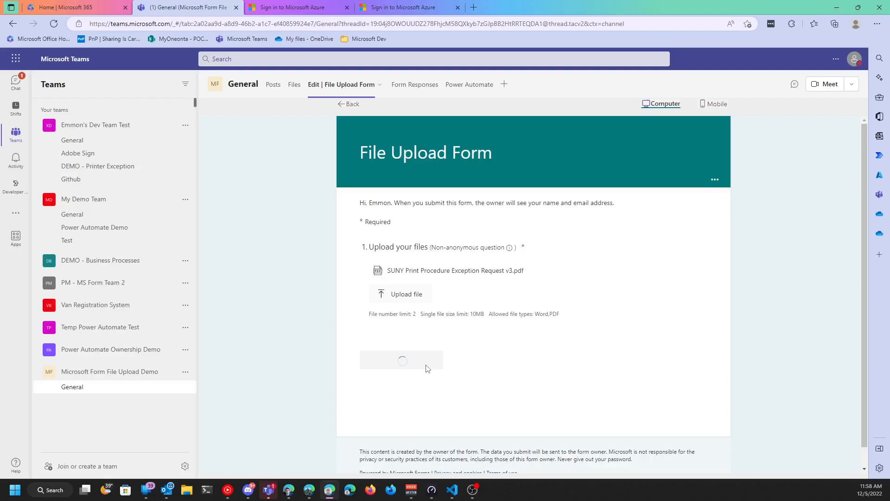
Open the latest run of PA Form File Uploads and examine the Switch cases inside its Apply to each loop
{"action": "left_click", "coordinate": [460, 92]}
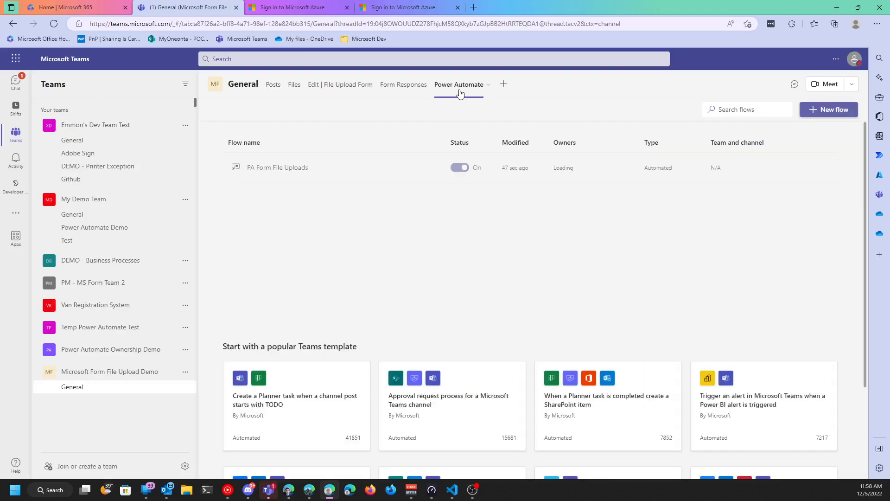
{"action": "left_click", "coordinate": [283, 167]}
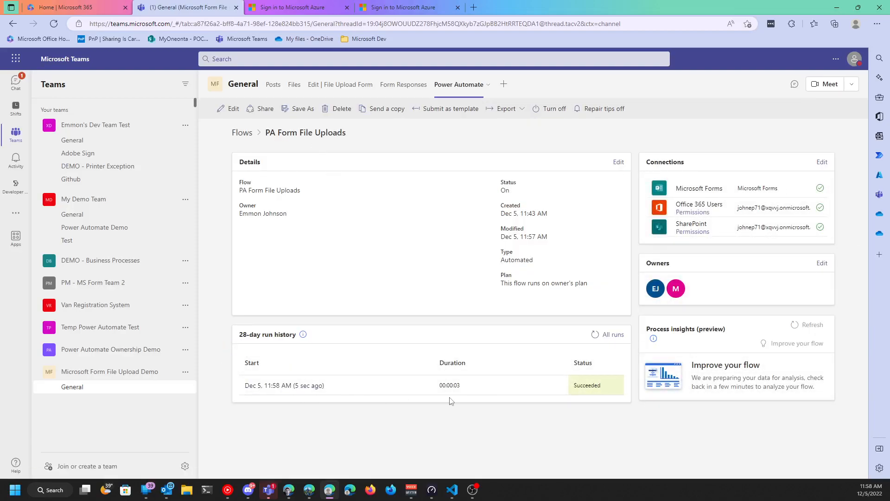
{"action": "left_click", "coordinate": [280, 386]}
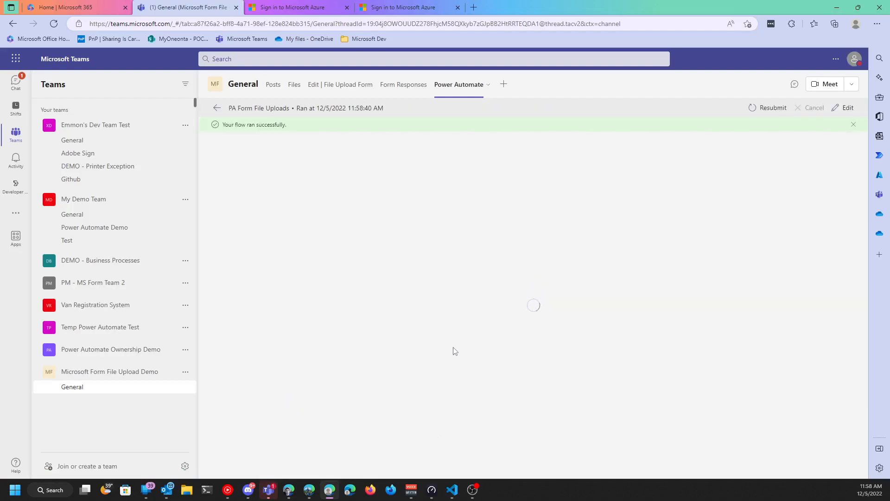
{"action": "scroll", "coordinate": [518, 213], "scroll_direction": "down", "scroll_amount": 1}
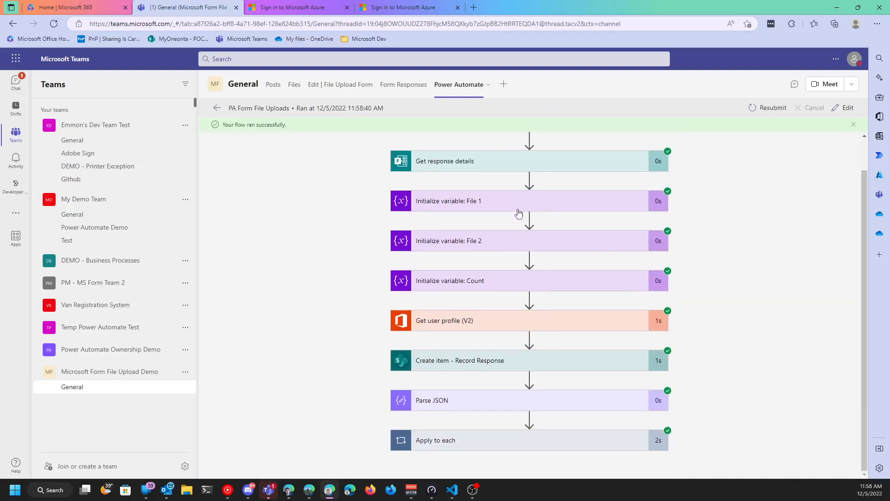
{"action": "left_click", "coordinate": [547, 439]}
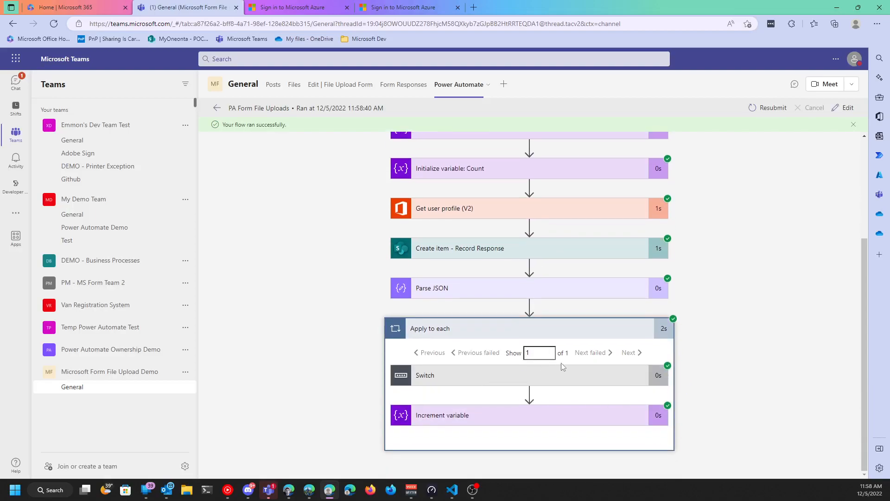
{"action": "left_click", "coordinate": [474, 382]}
{"action": "scroll", "coordinate": [524, 375], "scroll_direction": "down", "scroll_amount": 1}
{"action": "left_click", "coordinate": [462, 378]}
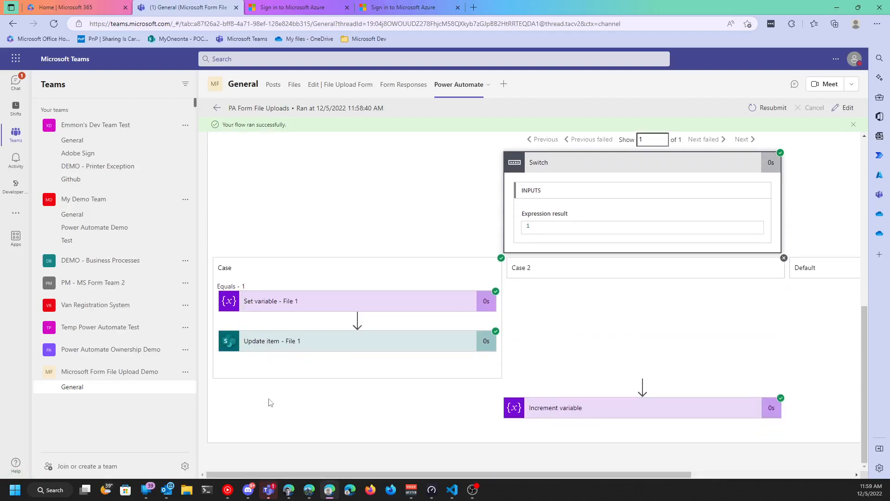
Check the new entry in the Form Responses list and open its File 1 link
{"action": "left_click", "coordinate": [415, 84]}
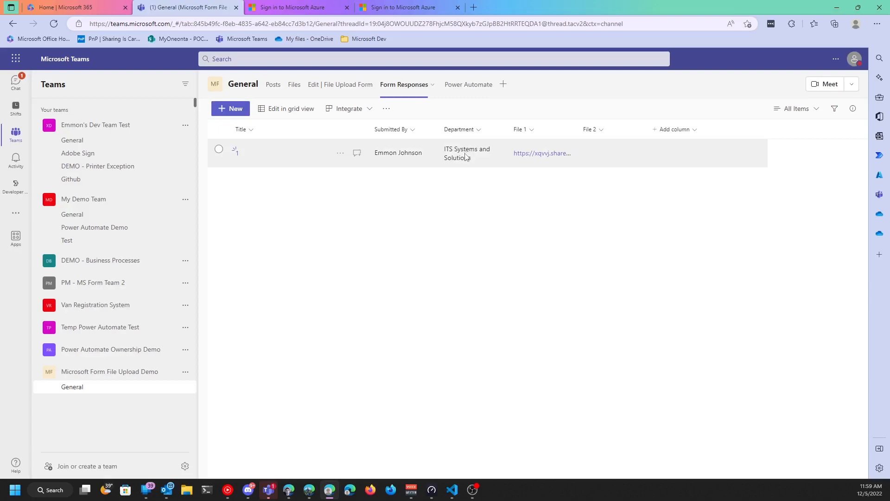
{"action": "left_click", "coordinate": [531, 153]}
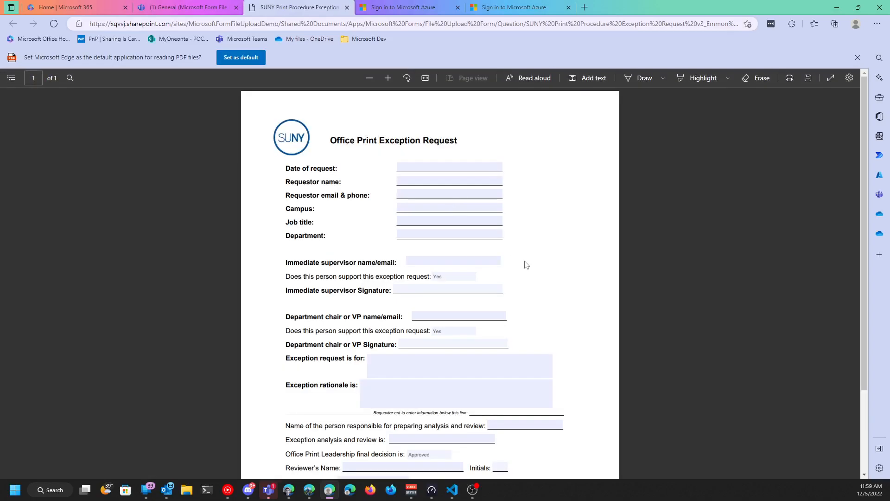
Preview the File Upload Form, upload "Getting Started with Power Automate.docx" and "SUNY Print Procedure Exception Request v3.pdf", and submit the response
{"action": "left_click", "coordinate": [347, 8]}
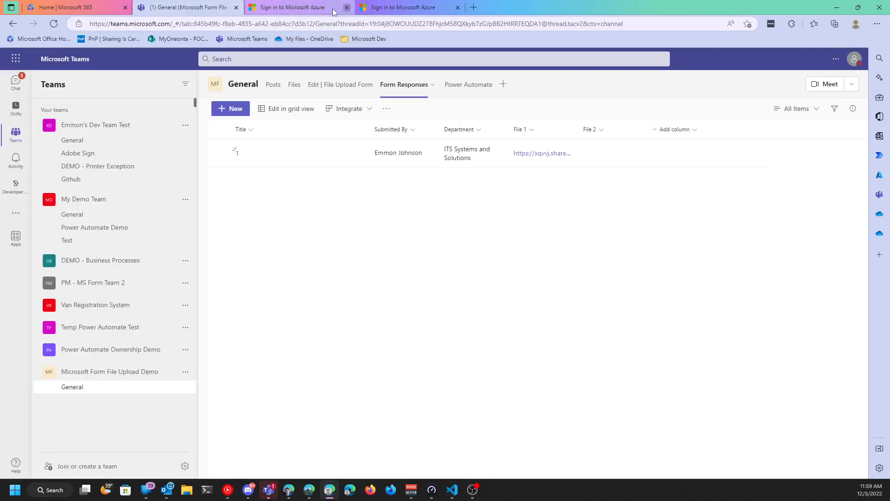
{"action": "left_click", "coordinate": [358, 88]}
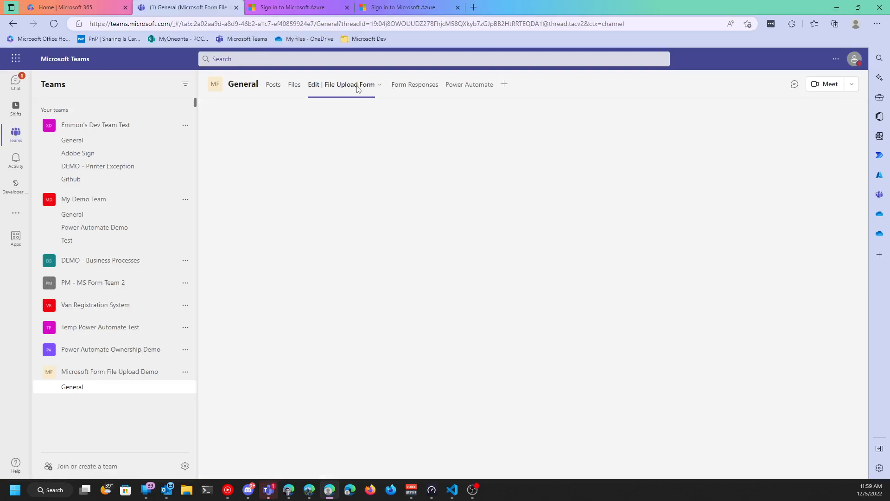
{"action": "left_click", "coordinate": [703, 107]}
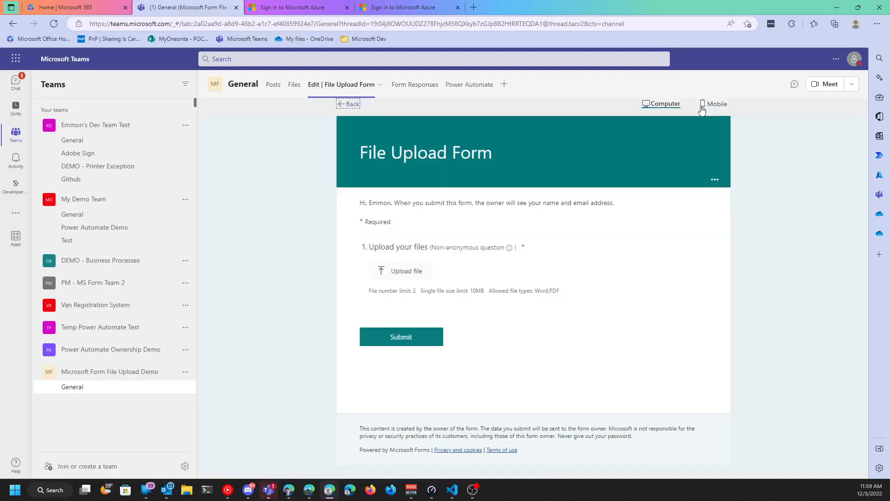
{"action": "left_click", "coordinate": [406, 272]}
{"action": "left_click", "coordinate": [167, 75]}
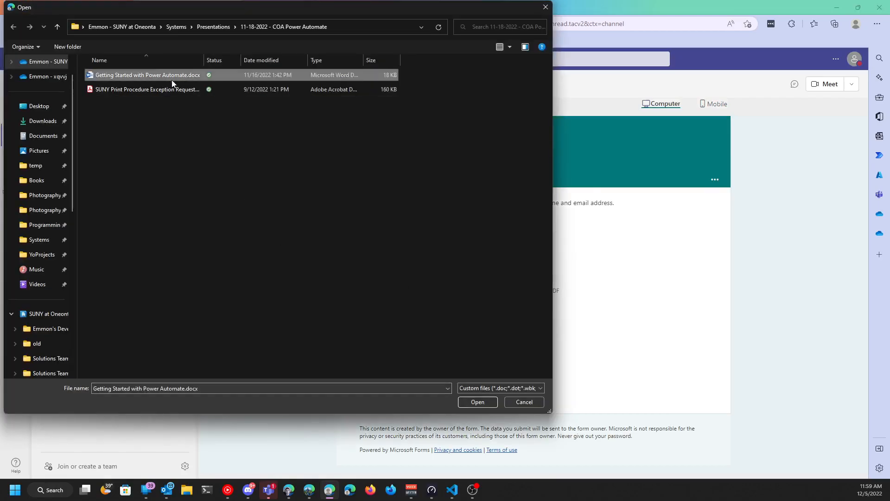
{"action": "left_click", "coordinate": [173, 89], "text": "ctrl"}
{"action": "left_click", "coordinate": [475, 401]}
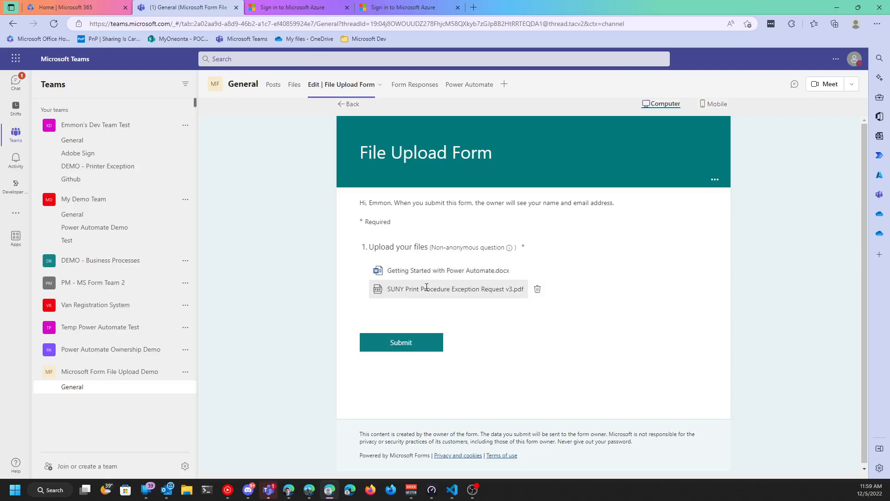
{"action": "left_click", "coordinate": [419, 344]}
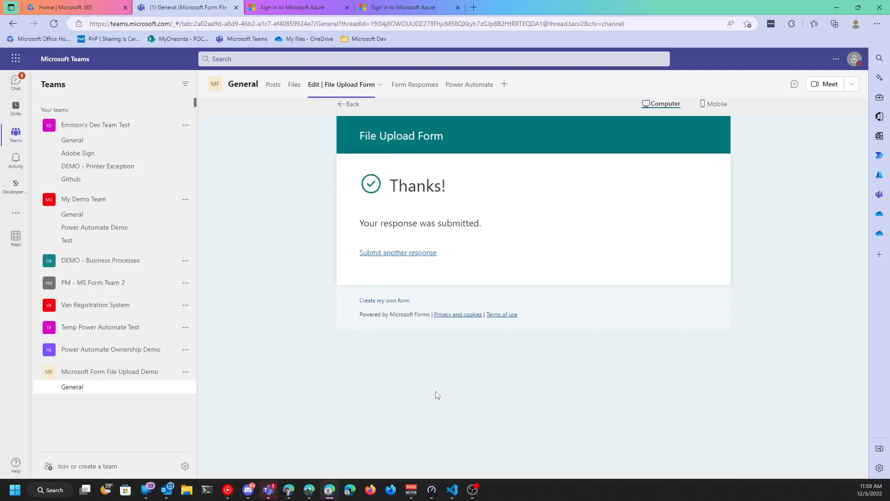
Open the latest run of PA Form File Uploads and inspect Increment variable in the second Apply to each iteration
{"action": "left_click", "coordinate": [477, 87]}
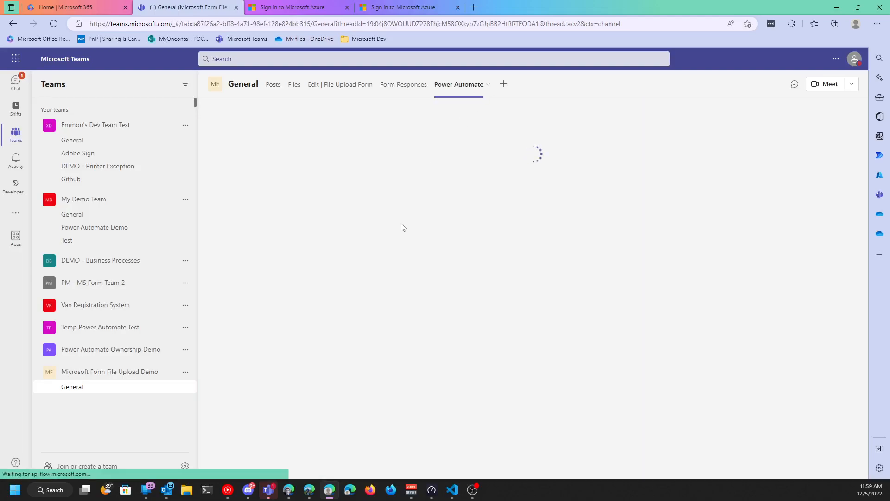
{"action": "left_click", "coordinate": [277, 170]}
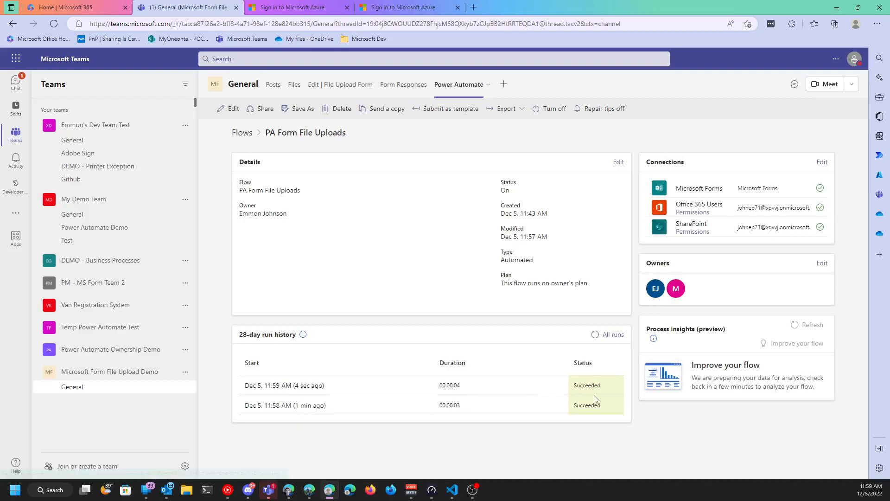
{"action": "left_click", "coordinate": [283, 386]}
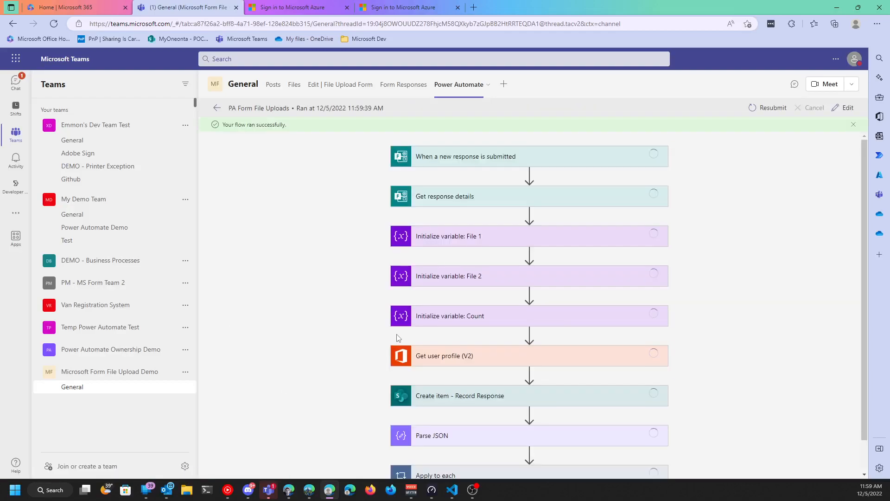
{"action": "scroll", "coordinate": [703, 153], "scroll_direction": "down", "scroll_amount": 1}
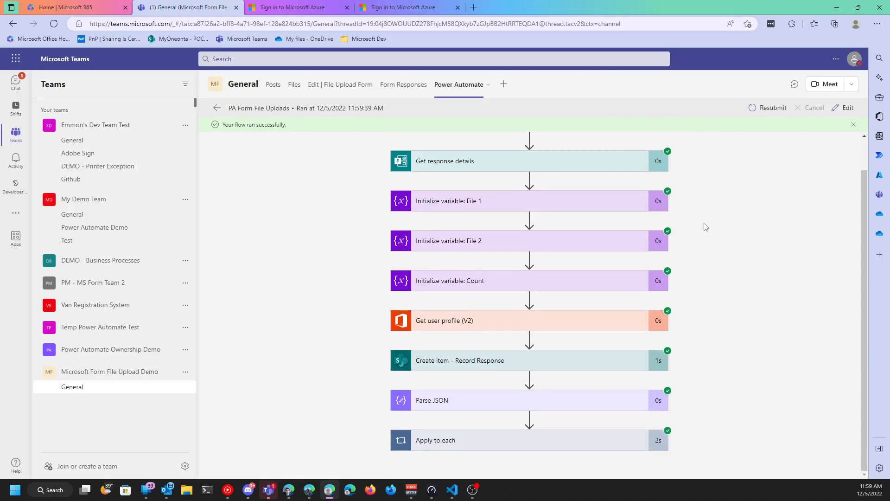
{"action": "left_click", "coordinate": [408, 442]}
{"action": "scroll", "coordinate": [304, 362], "scroll_direction": "down", "scroll_amount": 3}
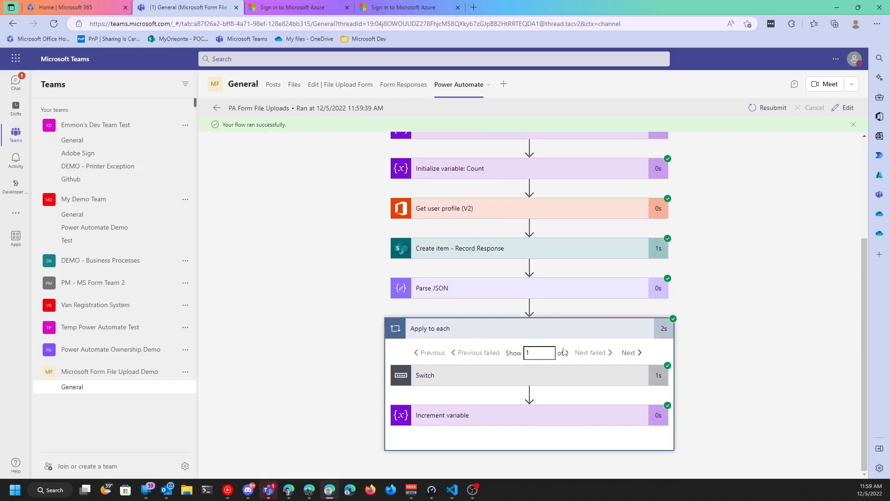
{"action": "left_click", "coordinate": [630, 354]}
{"action": "left_click", "coordinate": [477, 416]}
{"action": "scroll", "coordinate": [342, 360], "scroll_direction": "down", "scroll_amount": 5}
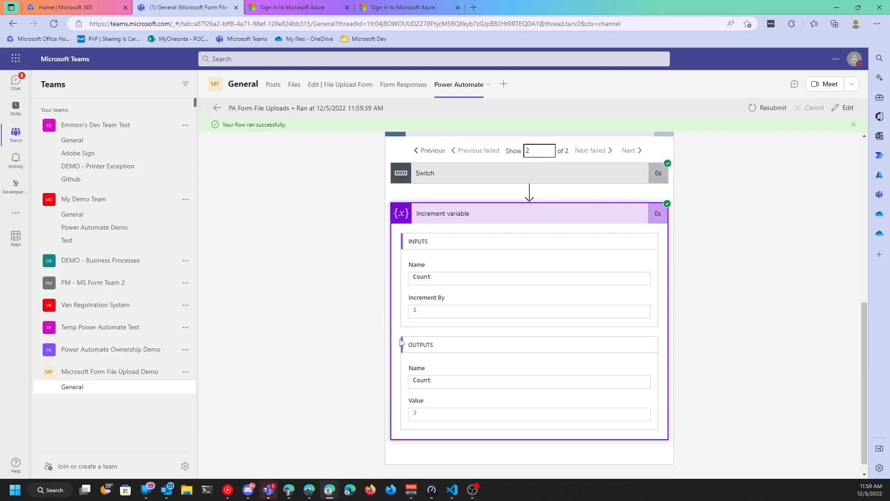
Expand the Switch and both of its cases, and compare which case ran in the second and first iterations
{"action": "left_click", "coordinate": [458, 174]}
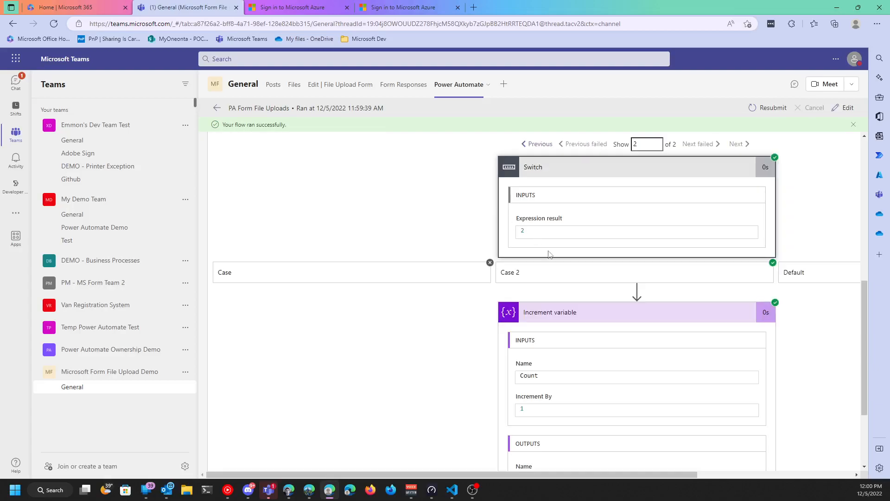
{"action": "left_click", "coordinate": [635, 272]}
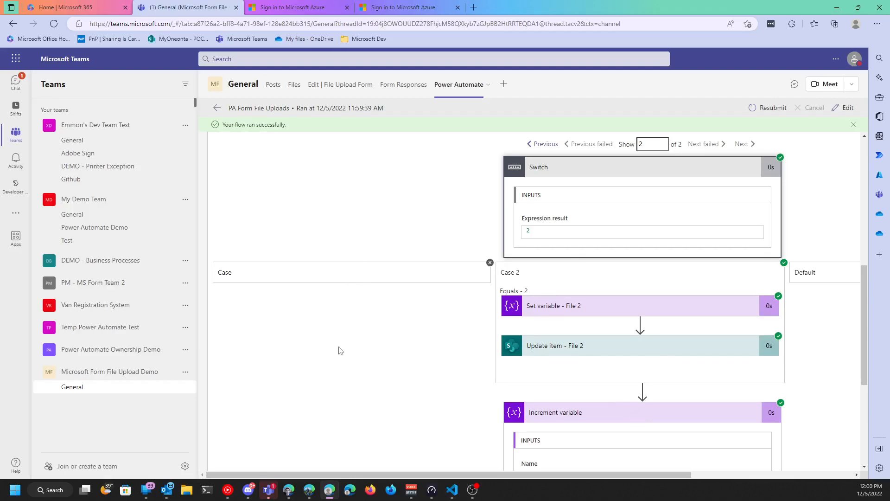
{"action": "left_click", "coordinate": [334, 277]}
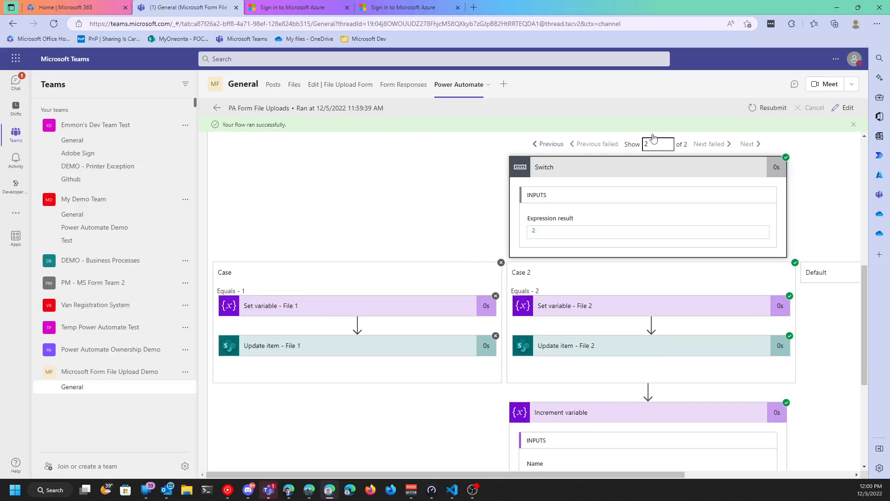
{"action": "left_click", "coordinate": [548, 144]}
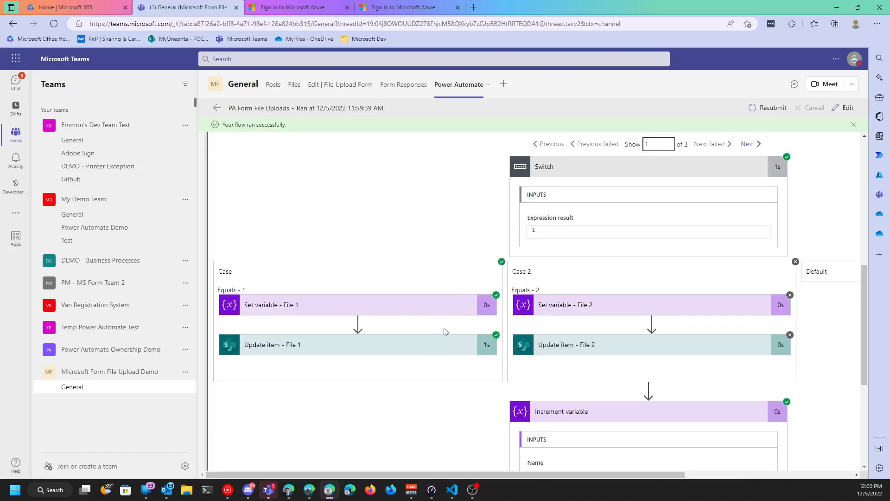
Check the second entry in the Form Responses list by opening its File 1 and File 2 links
{"action": "left_click", "coordinate": [397, 86]}
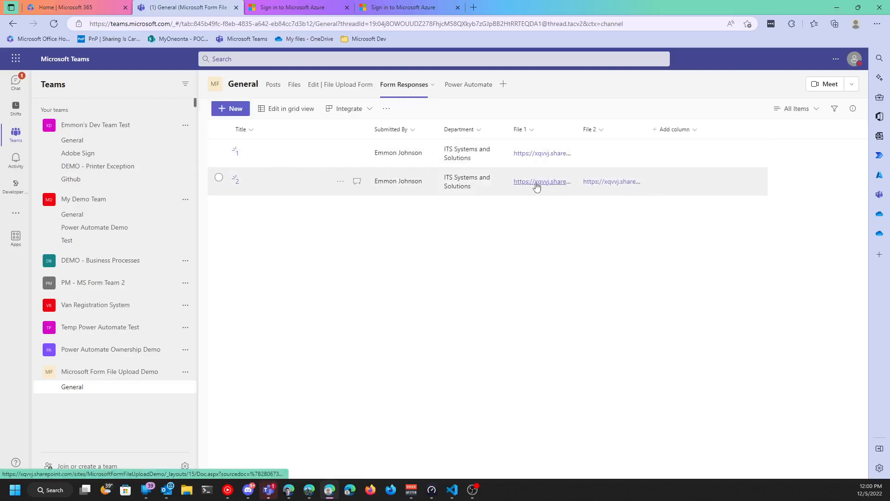
{"action": "left_click", "coordinate": [538, 186]}
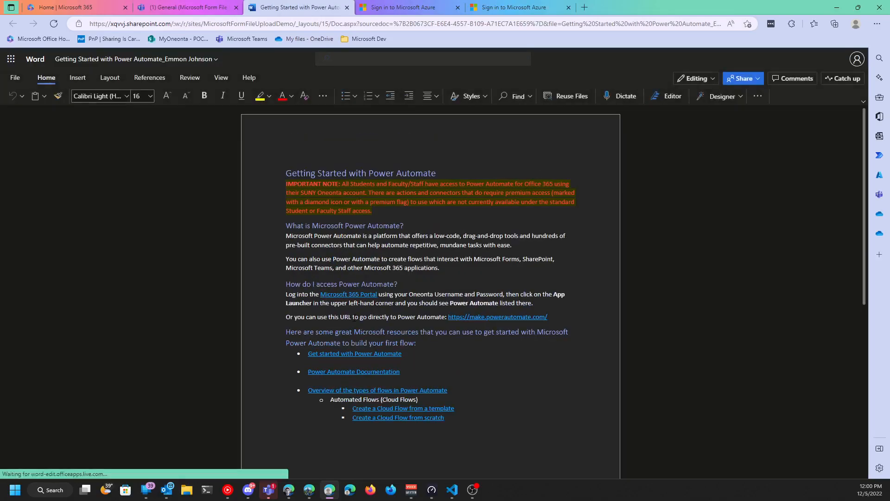
{"action": "left_click", "coordinate": [188, 8]}
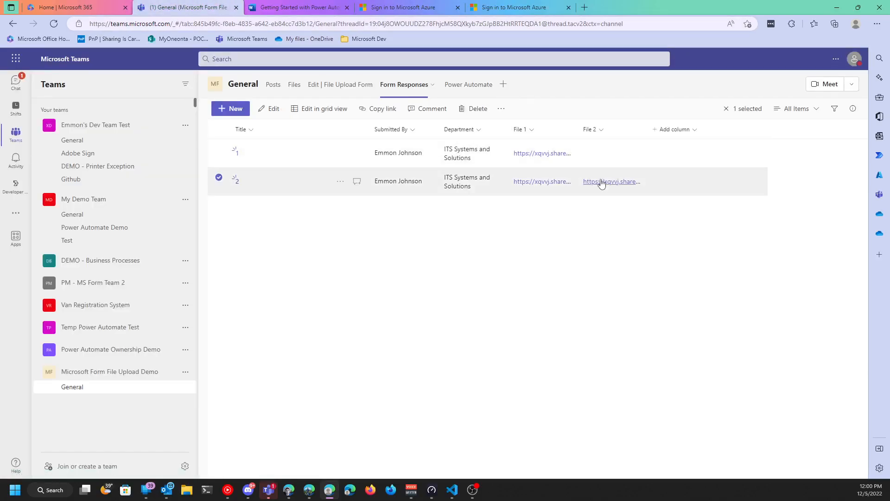
{"action": "left_click", "coordinate": [602, 183]}
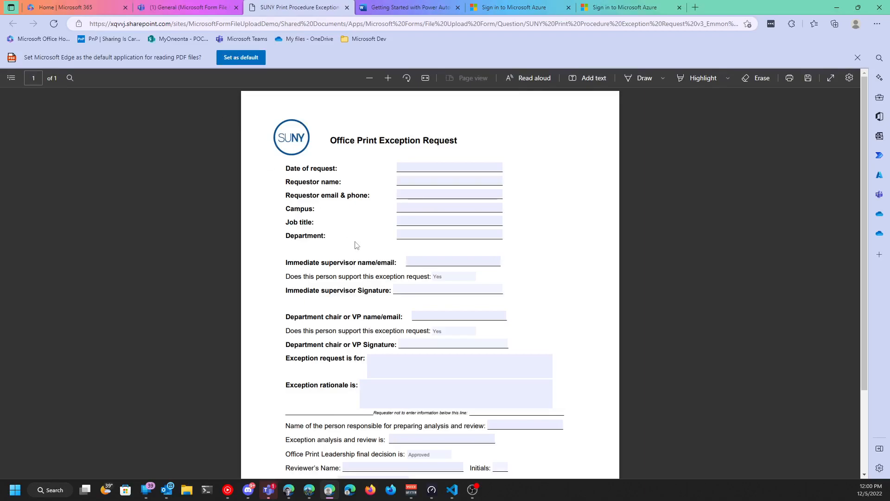
{"action": "left_click", "coordinate": [346, 8]}
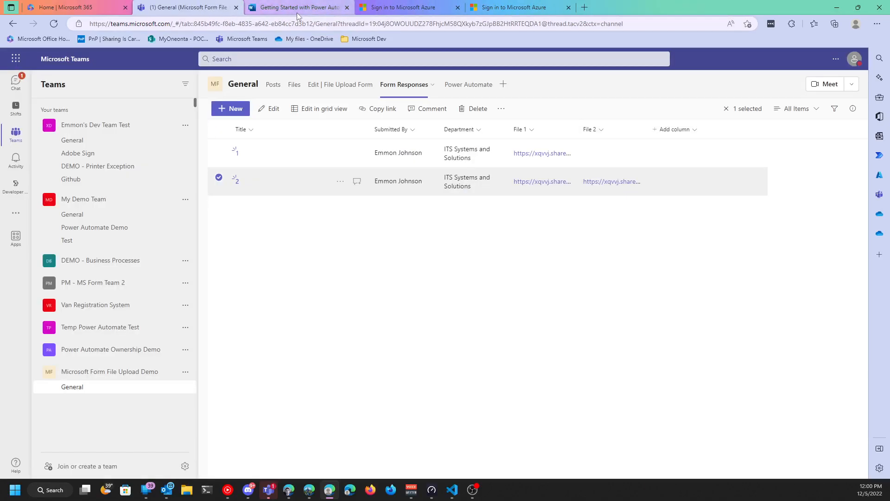
{"action": "mouse_move", "coordinate": [301, 12]}
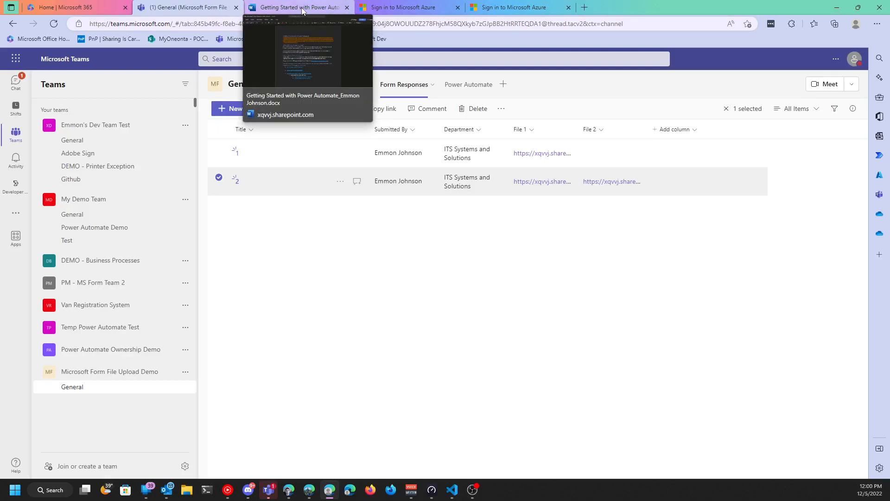